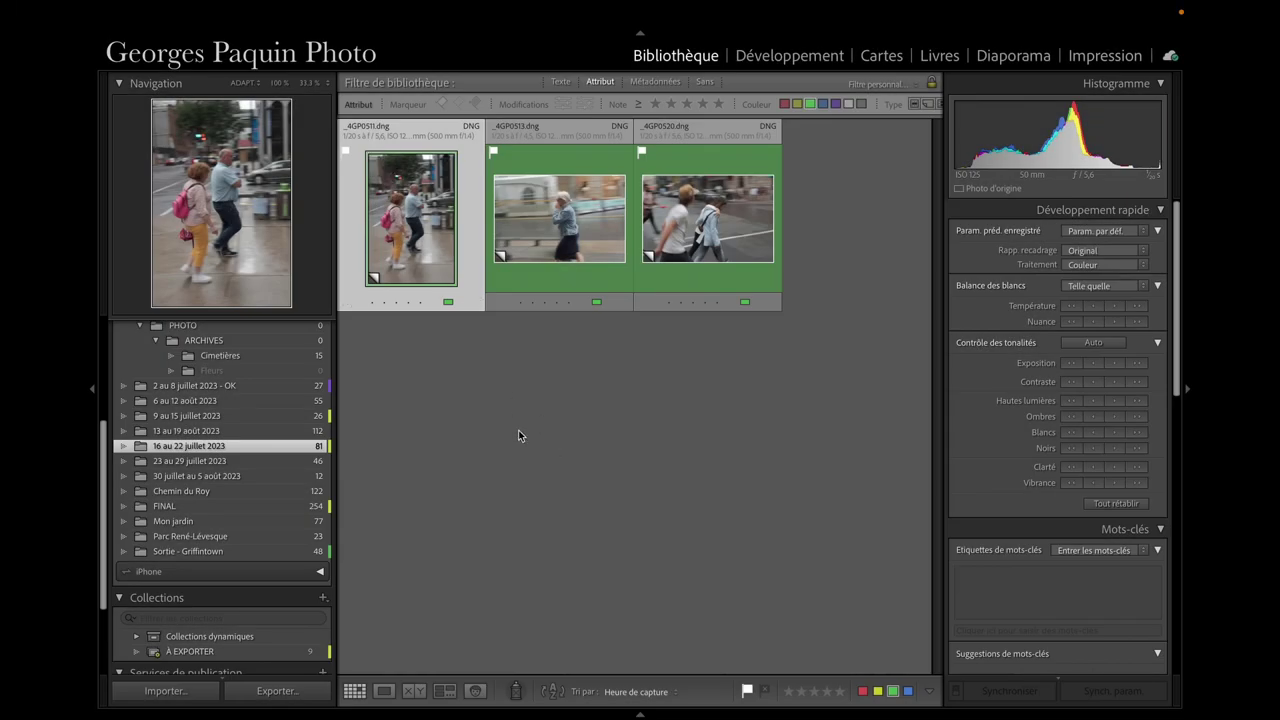
Step: View the first street photo large, hide the info overlay and zoom in to check detail
double_click(420, 250)
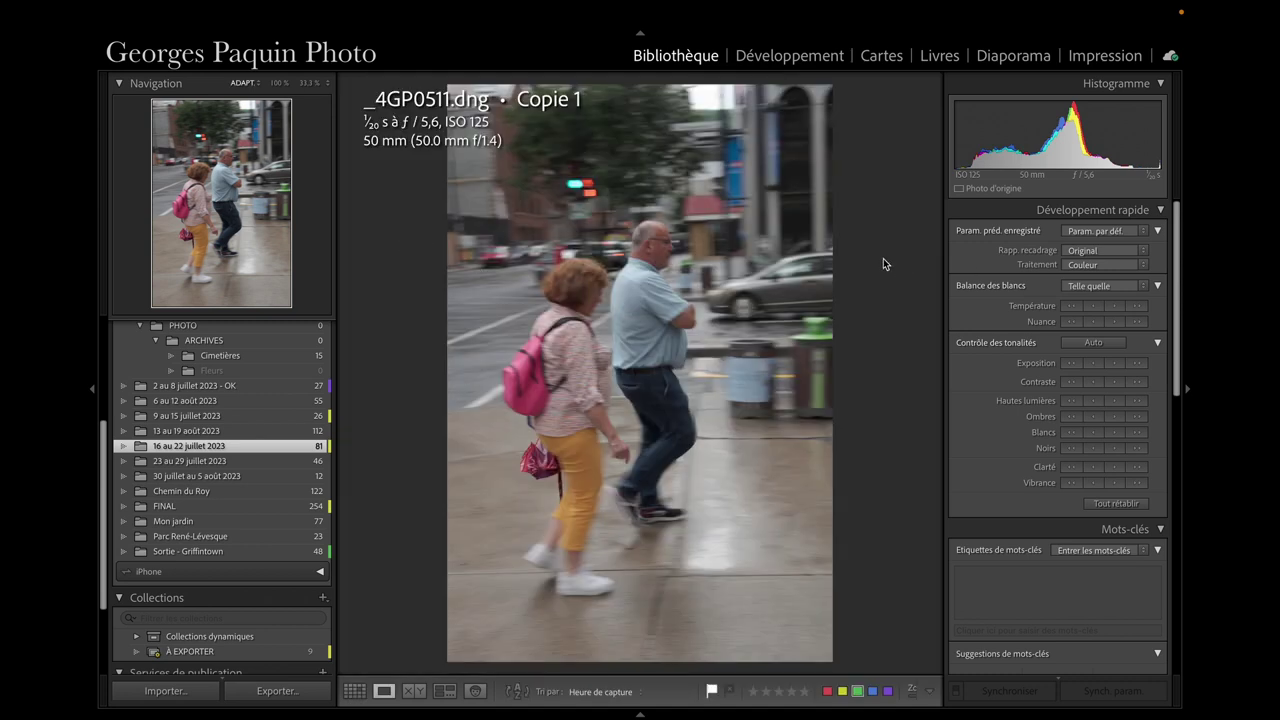
key("i")
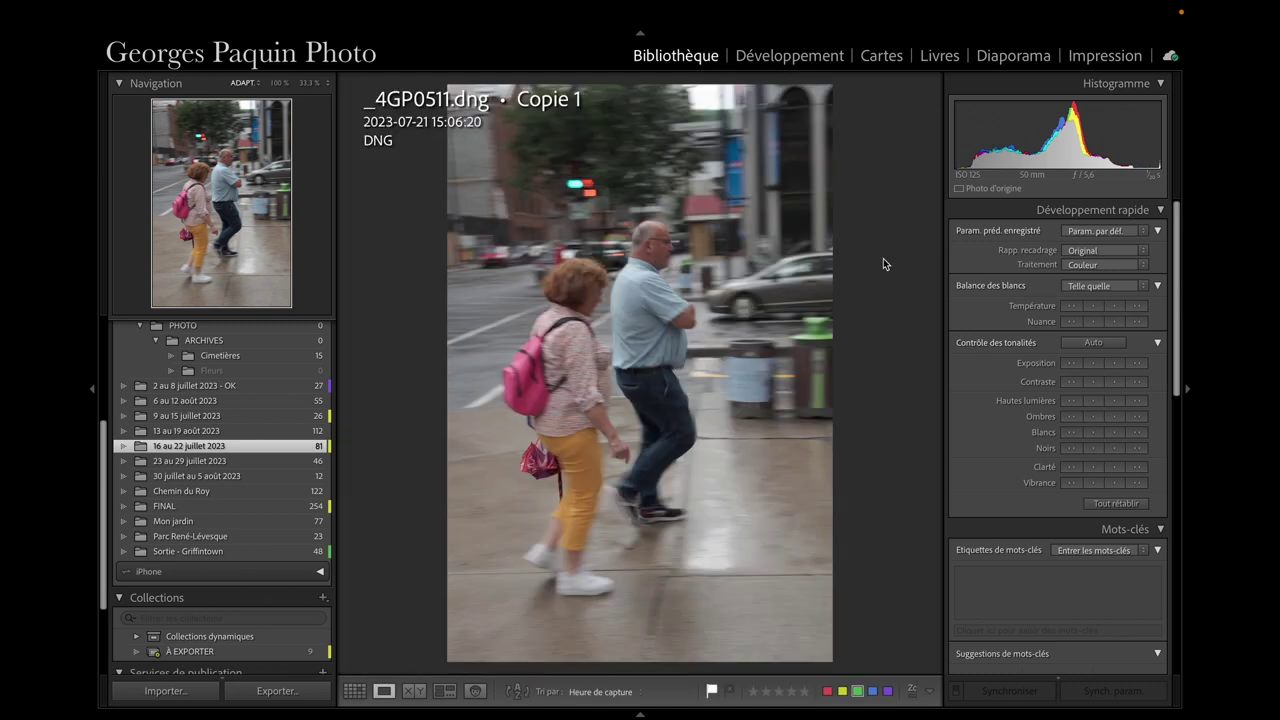
key("i")
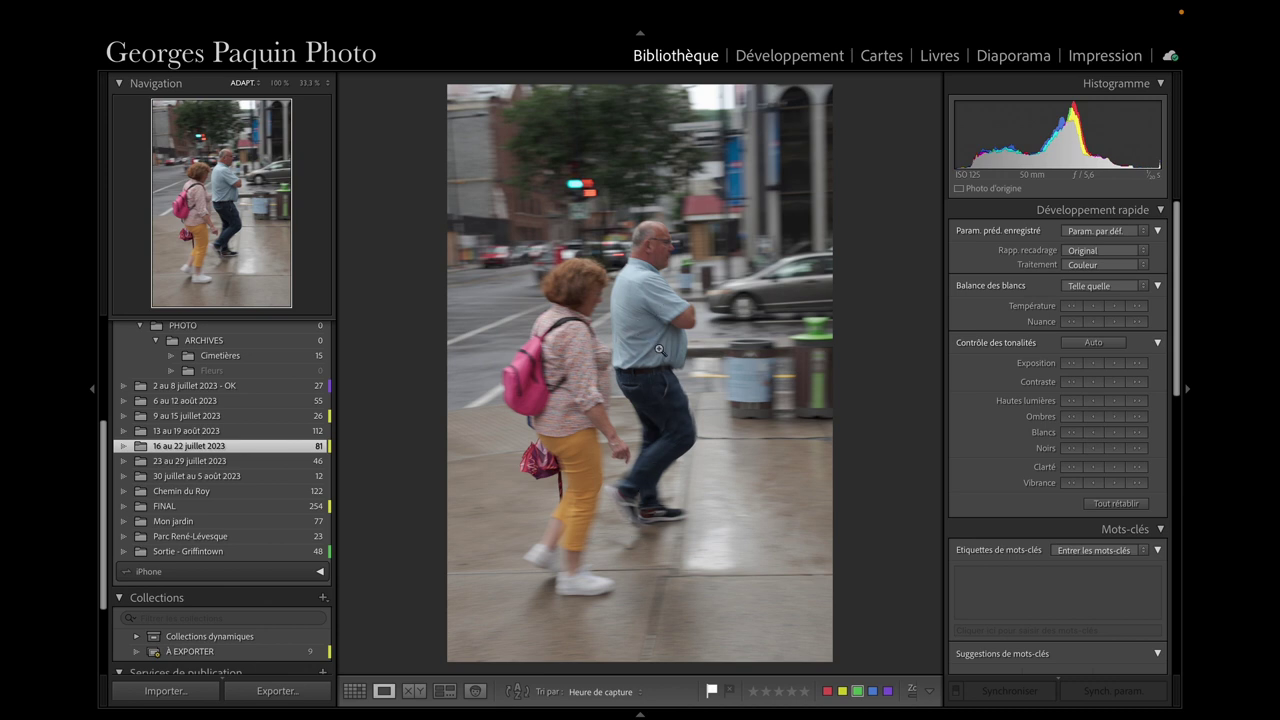
left_click(660, 308)
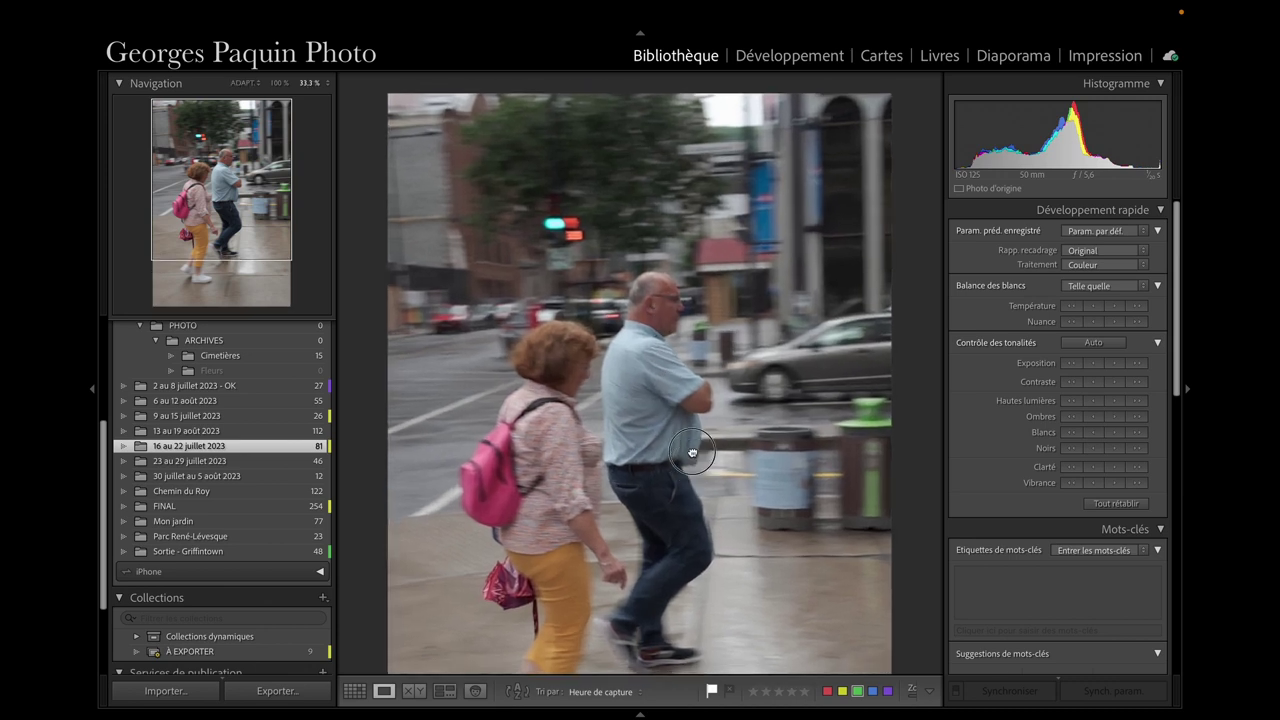
left_click_drag(697, 455, 689, 374)
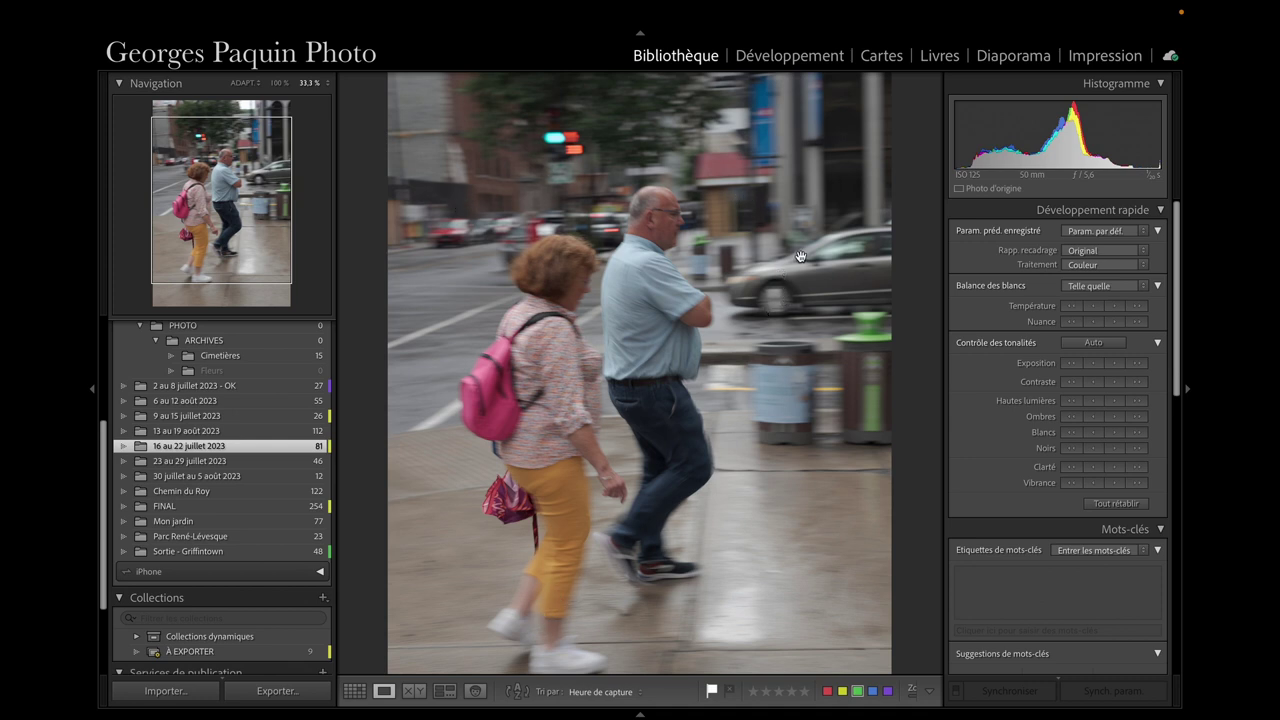
left_click(785, 279)
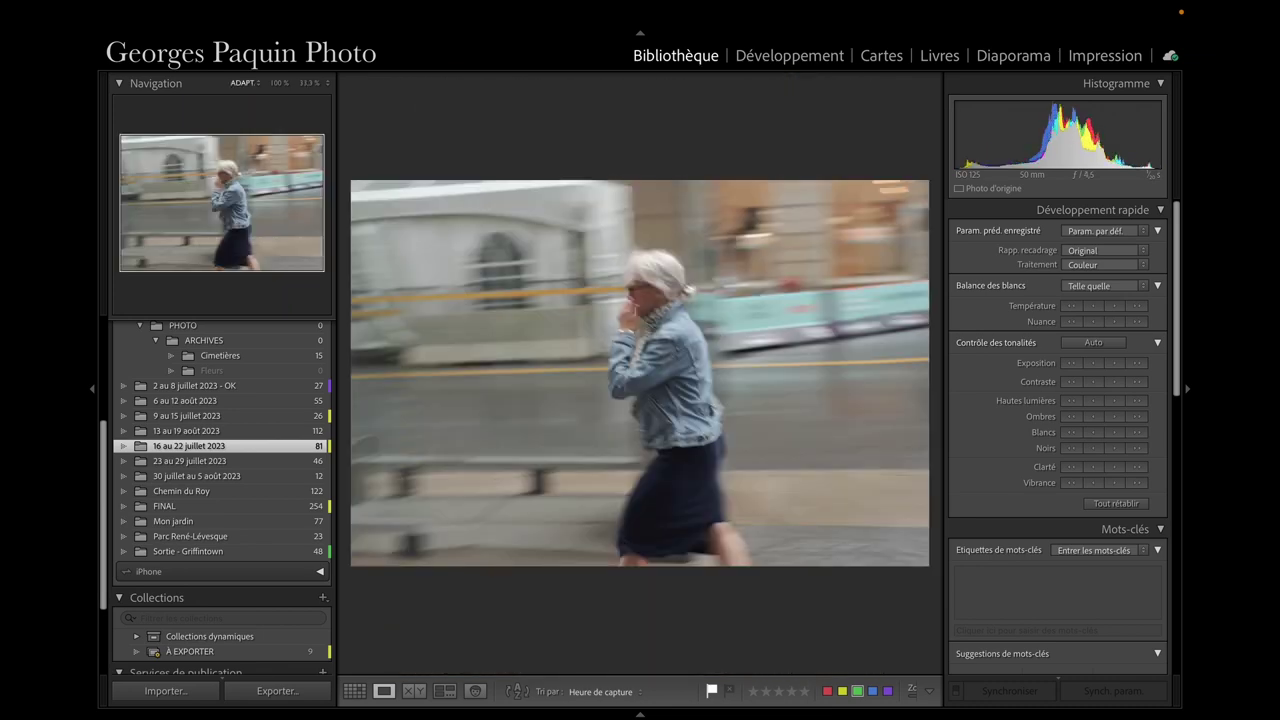
left_click(670, 362)
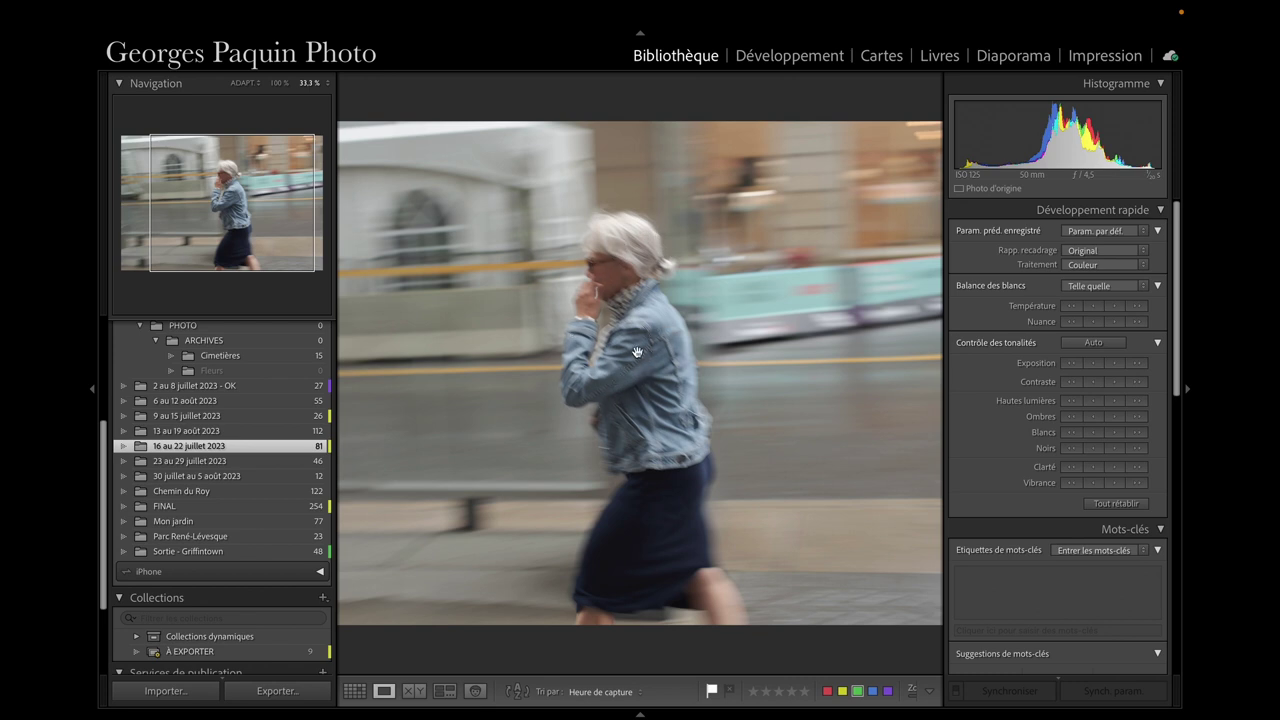
left_click(657, 402)
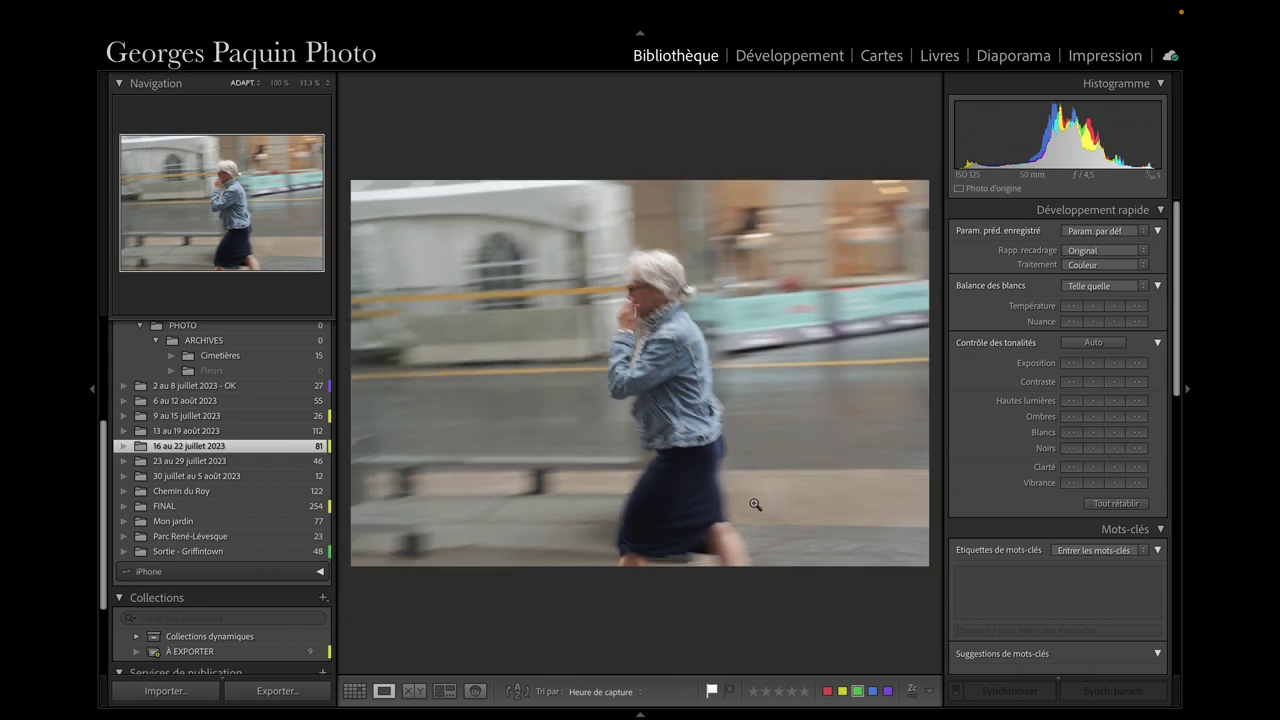
Step: Return to the grid and open the walking-couple photo in the Develop module
key("Right")
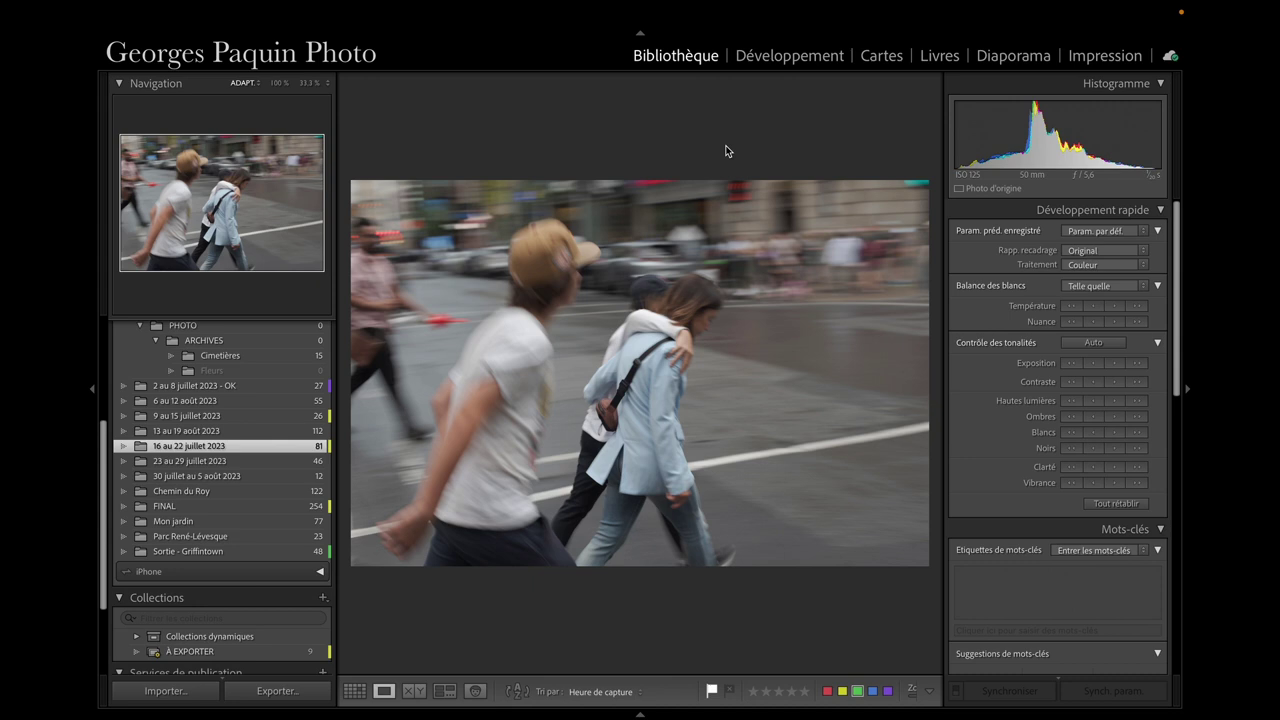
key("g")
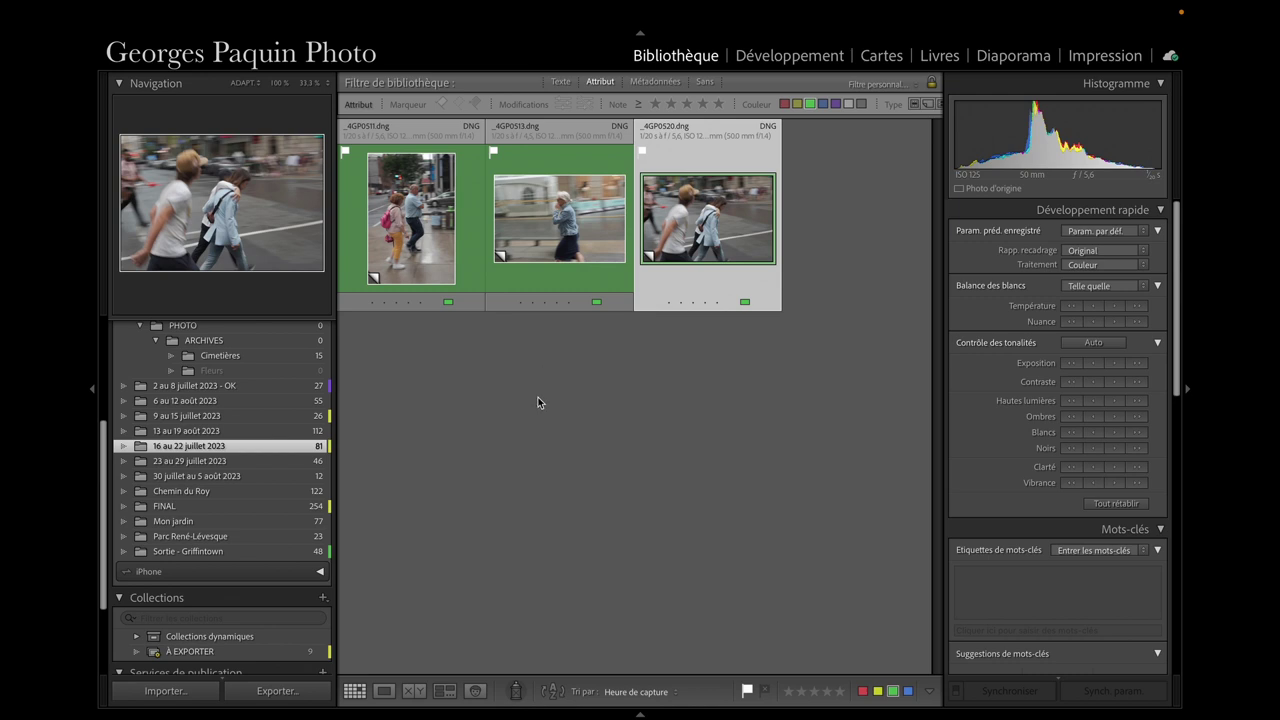
left_click(419, 246)
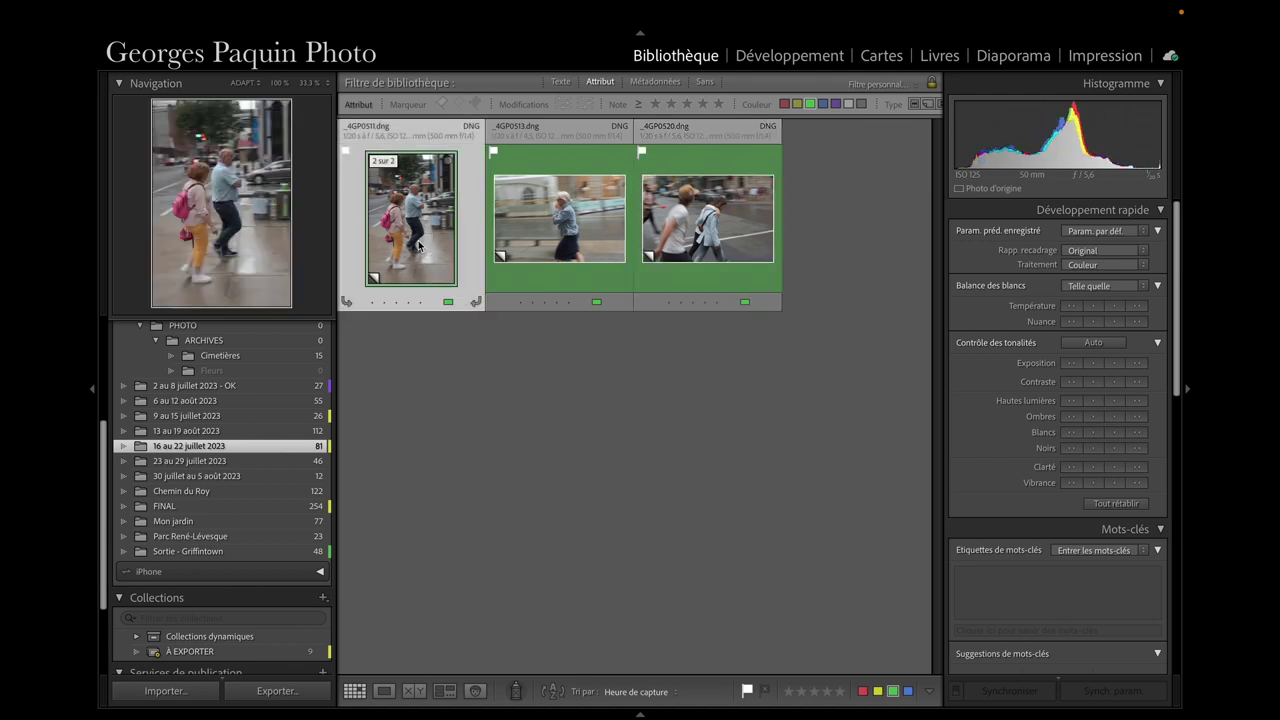
double_click(419, 246)
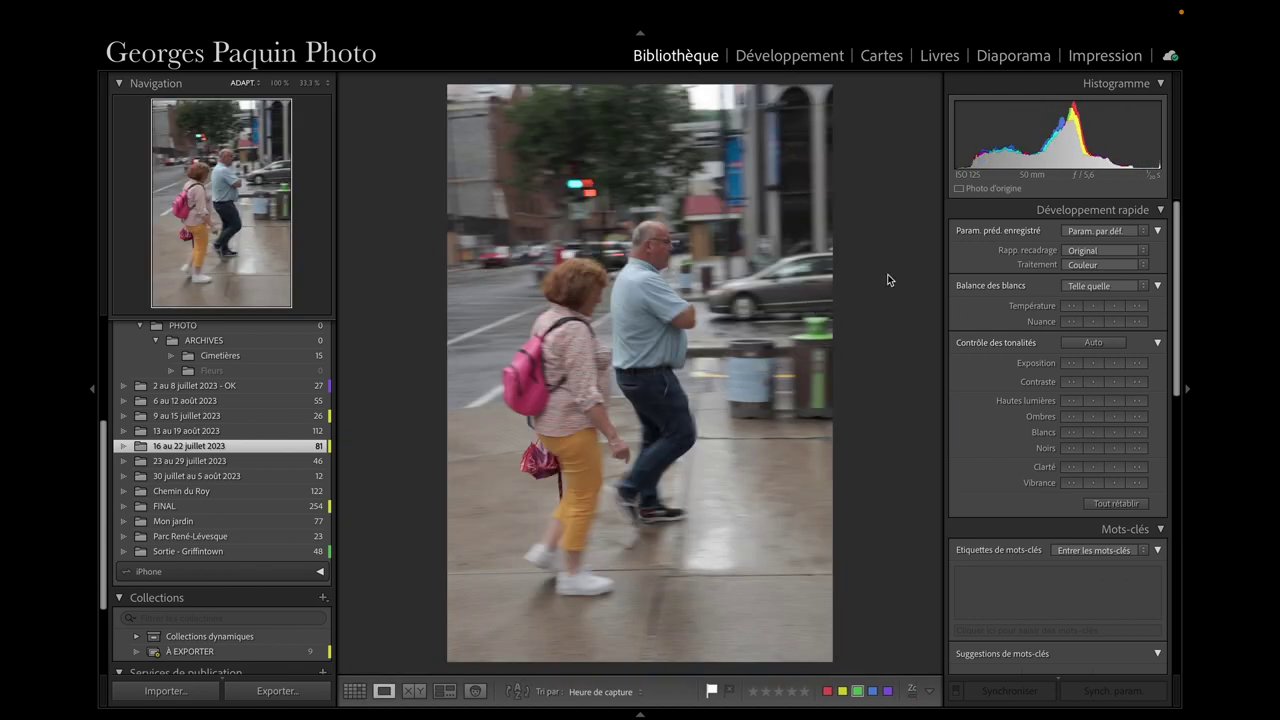
left_click(809, 60)
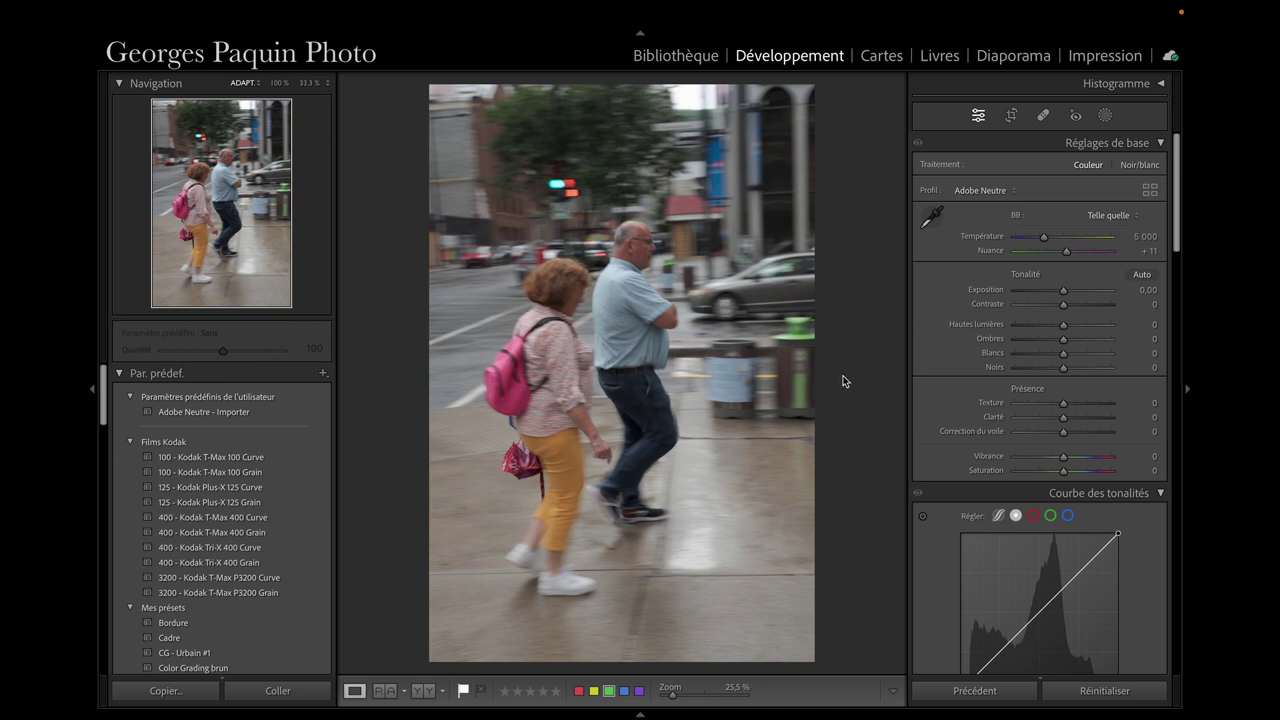
Step: Add two Tone Curve points, lifting the upper tones and darkening the lower tones
scroll(937, 366, "down", 5)
scroll(937, 366, "down", 2)
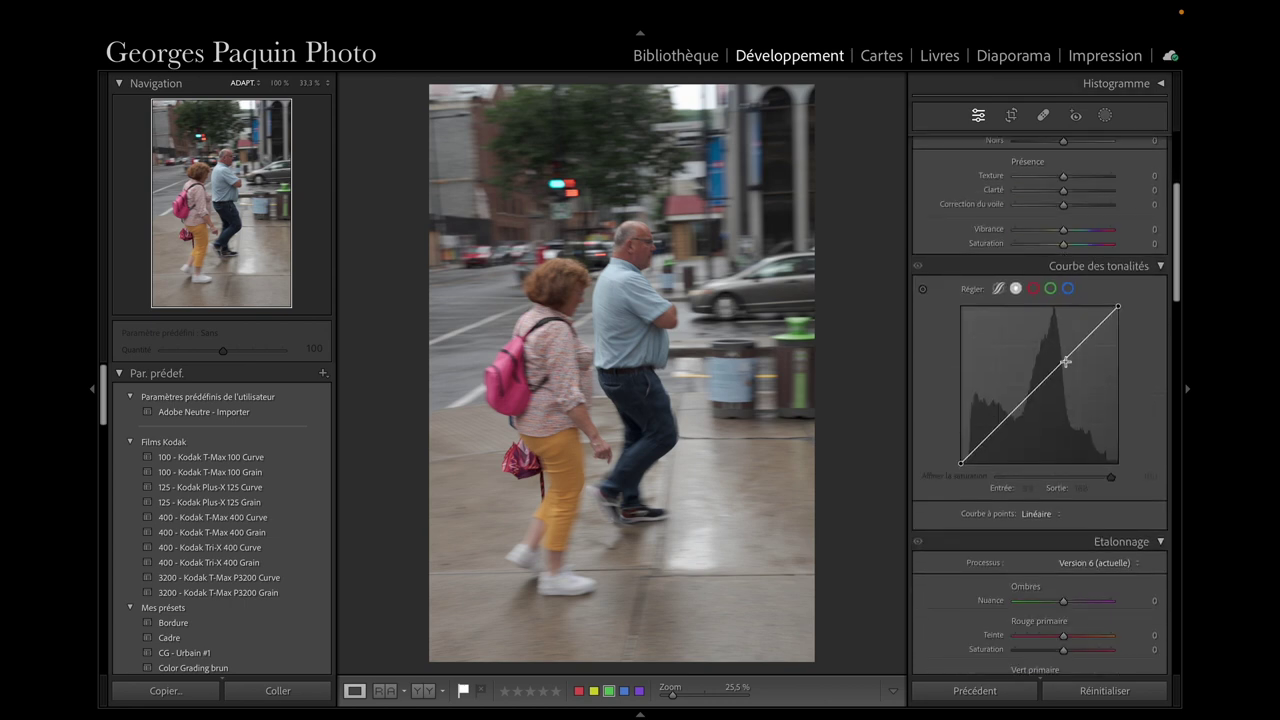
left_click_drag(1068, 358, 1068, 347)
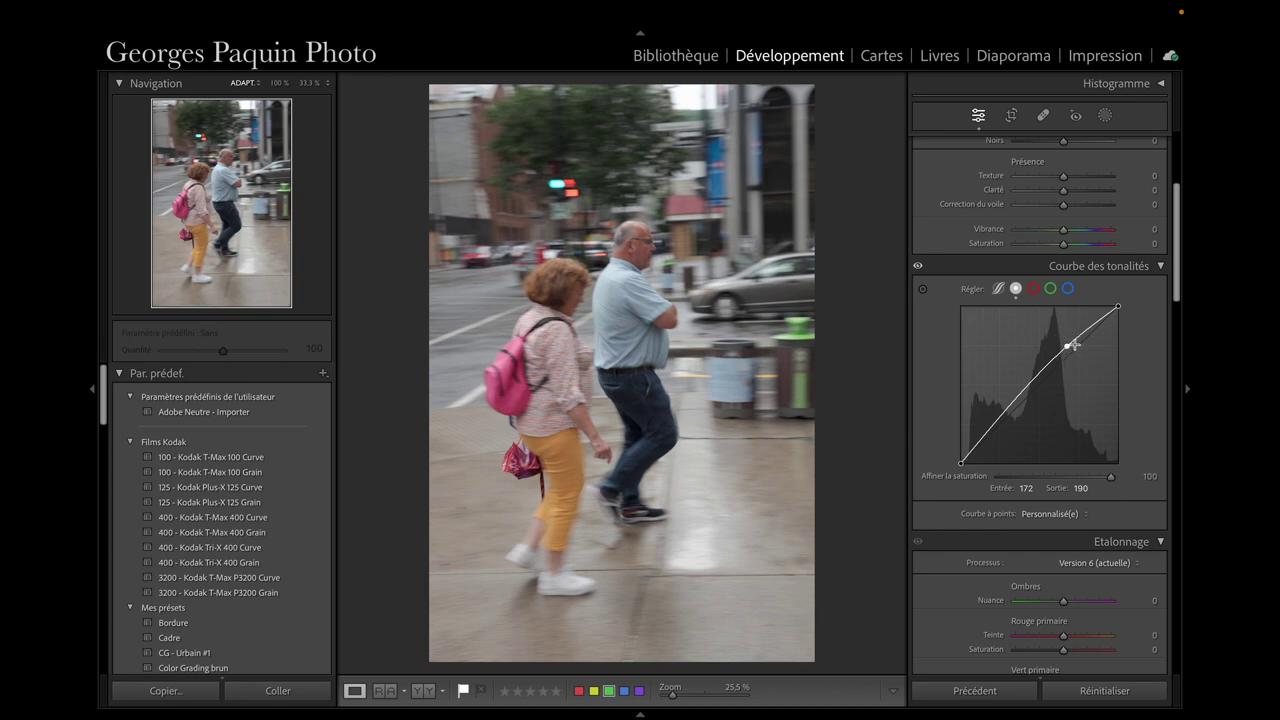
left_click_drag(1004, 416, 1003, 419)
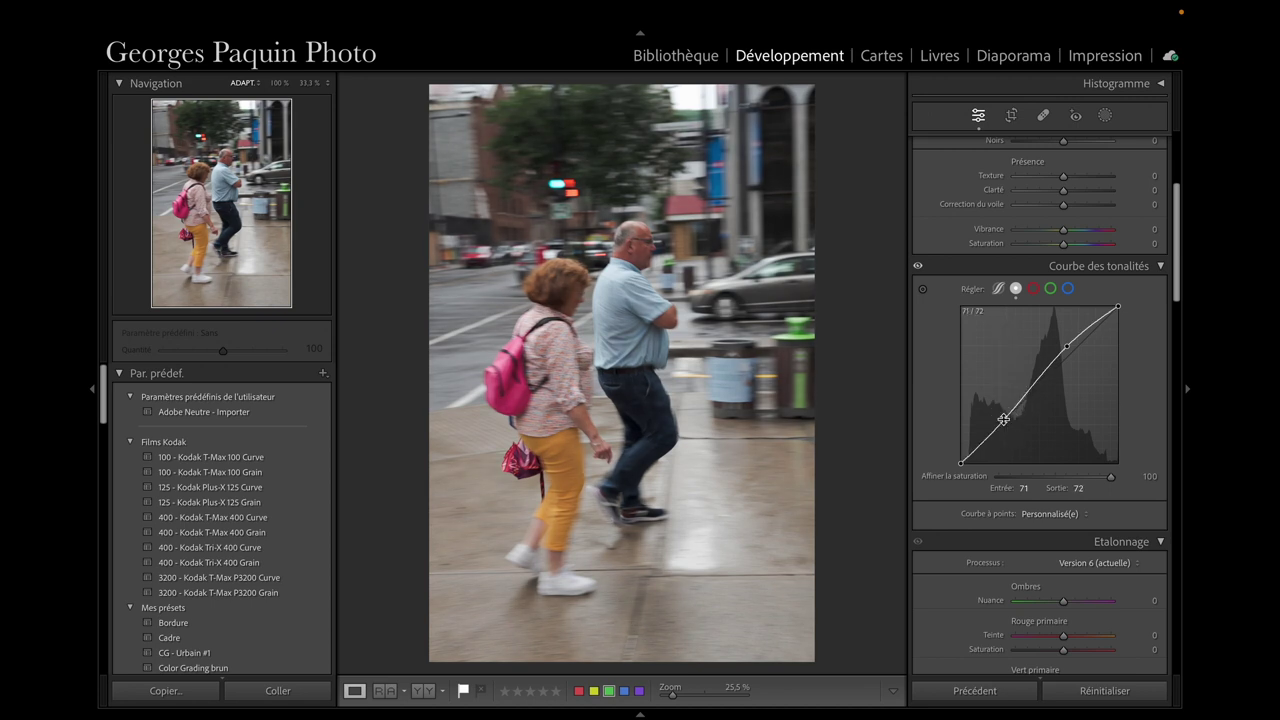
Step: Set blacks to −24, whites to +22 and contrast to −8 in the Basic panel
scroll(960, 312, "up", 5)
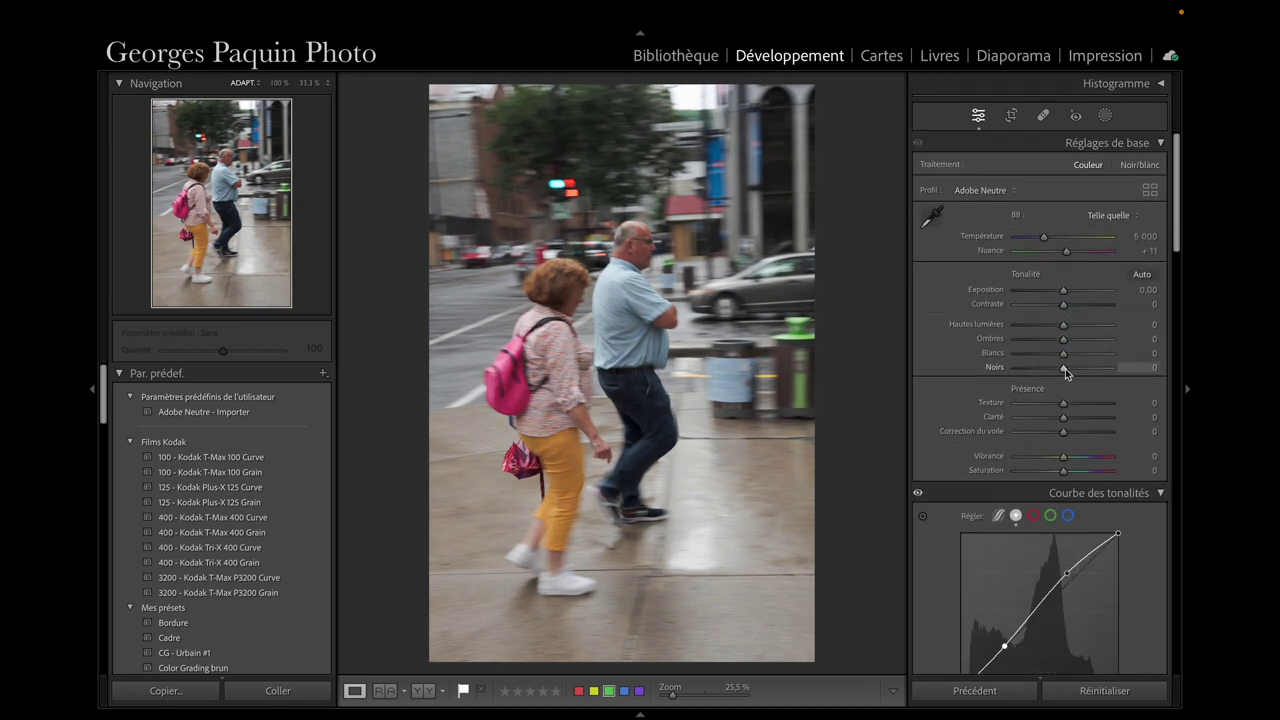
mouse_move(1063, 369)
left_mouse_down()
mouse_move(1051, 368)
mouse_move(1083, 345)
mouse_move(1007, 300)
left_mouse_up()
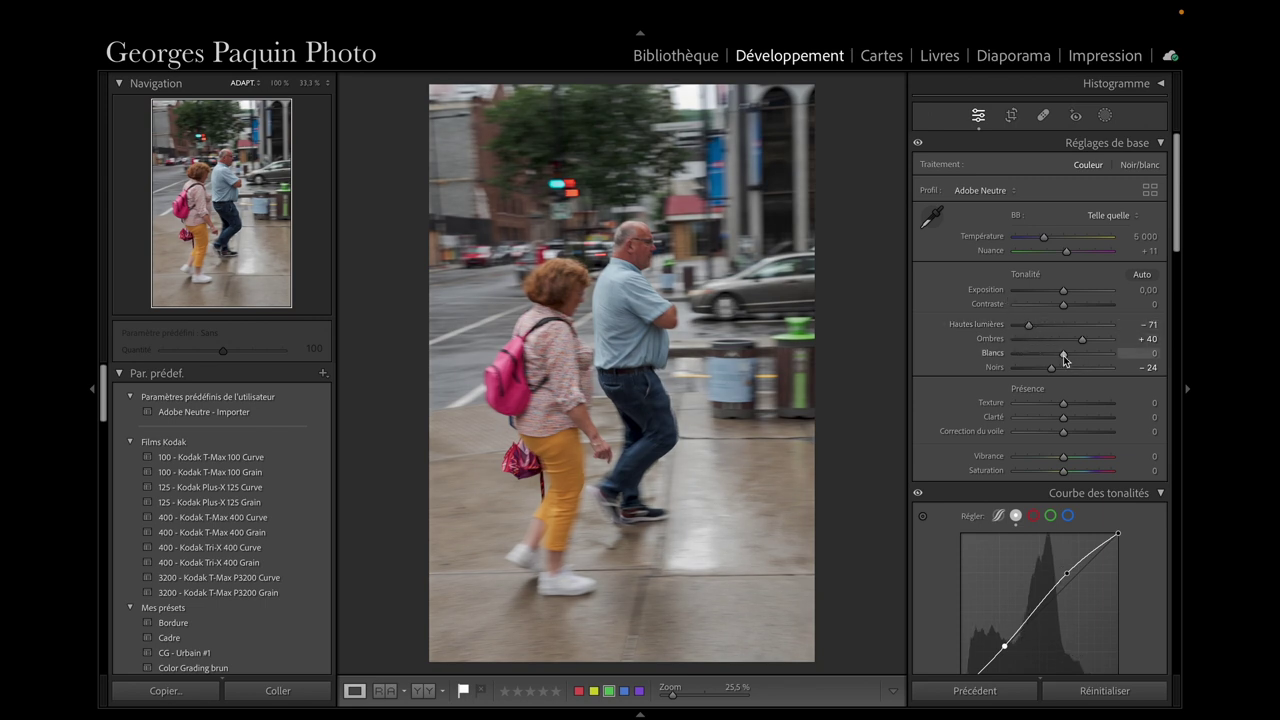
left_click_drag(1064, 355, 1076, 355)
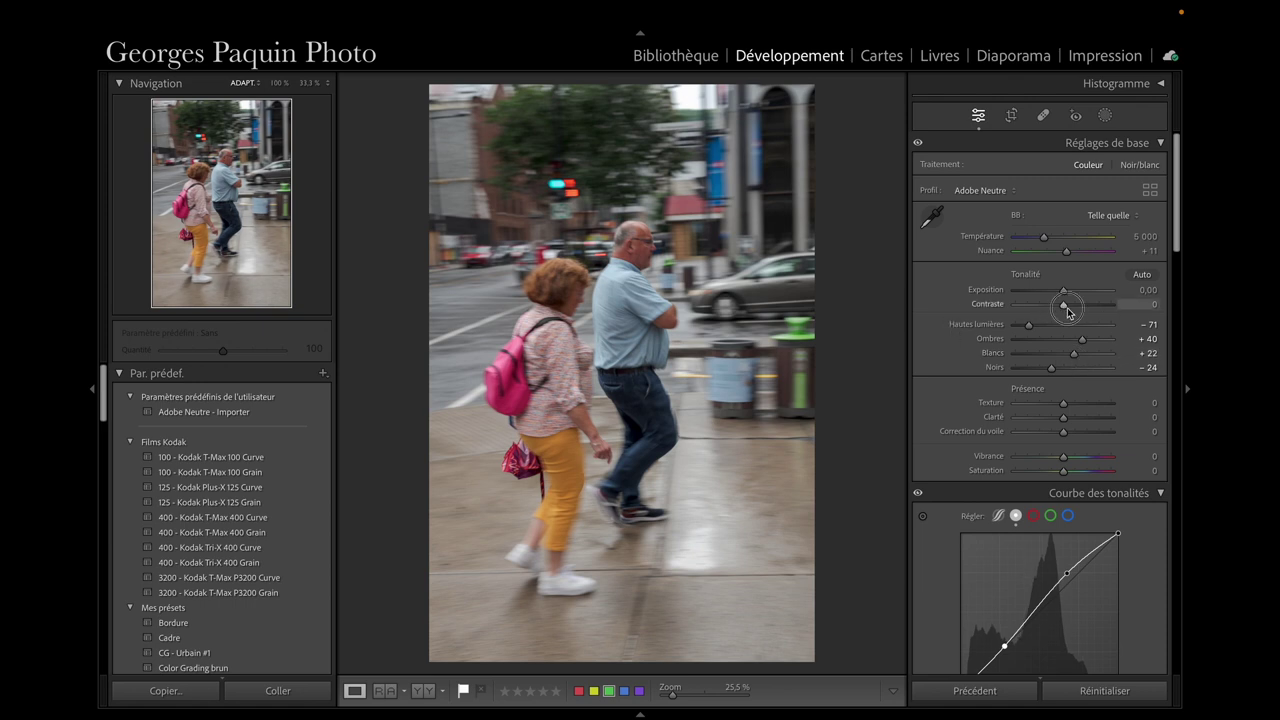
left_click_drag(1066, 308, 1061, 306)
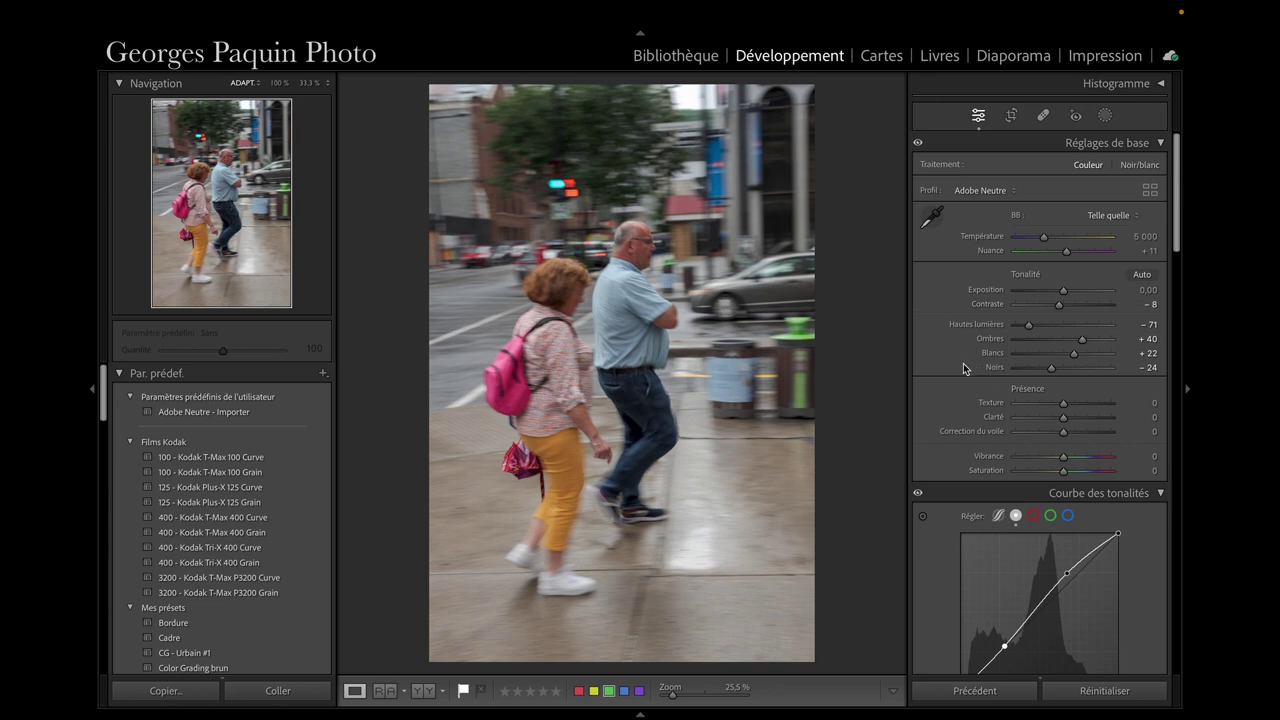
scroll(961, 377, "down", 2)
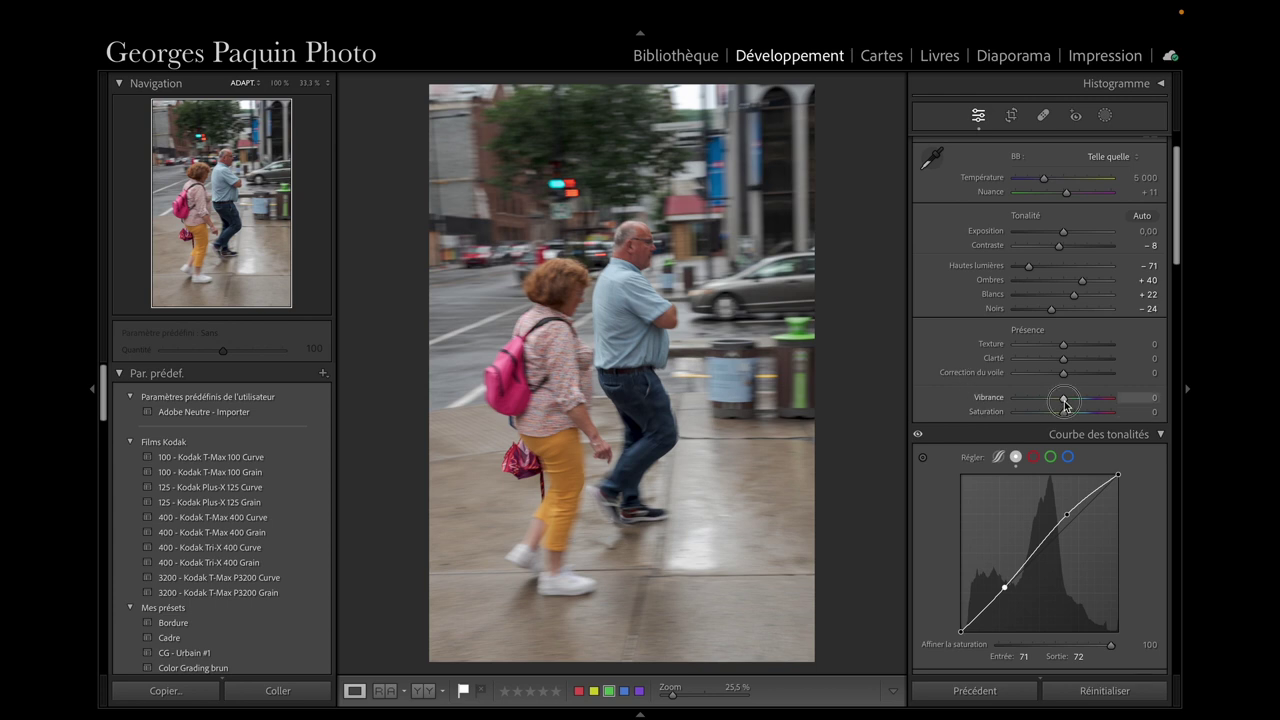
Step: Set Vibrance to −38 and Saturation to +33 in the Presence section
left_click_drag(1063, 399, 1055, 405)
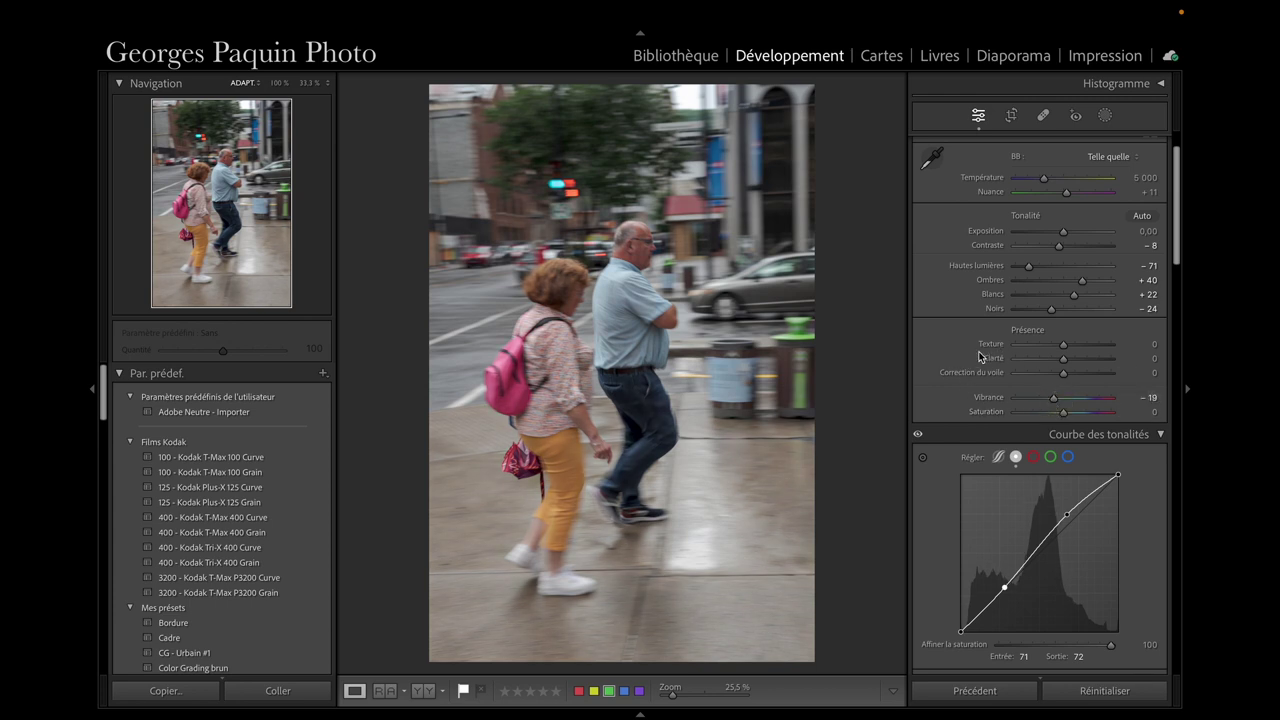
mouse_move(1066, 415)
left_mouse_down()
mouse_move(1077, 416)
mouse_move(1050, 405)
mouse_move(1081, 418)
left_mouse_up()
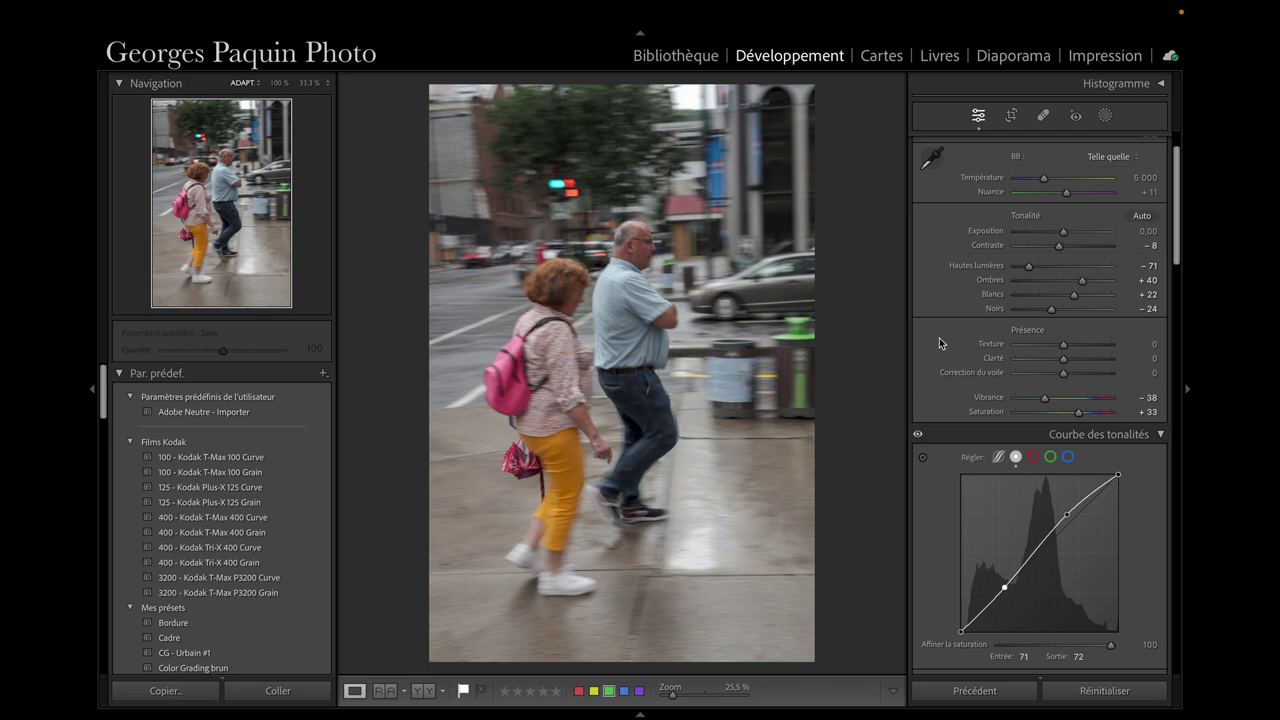
scroll(939, 343, "down", 2)
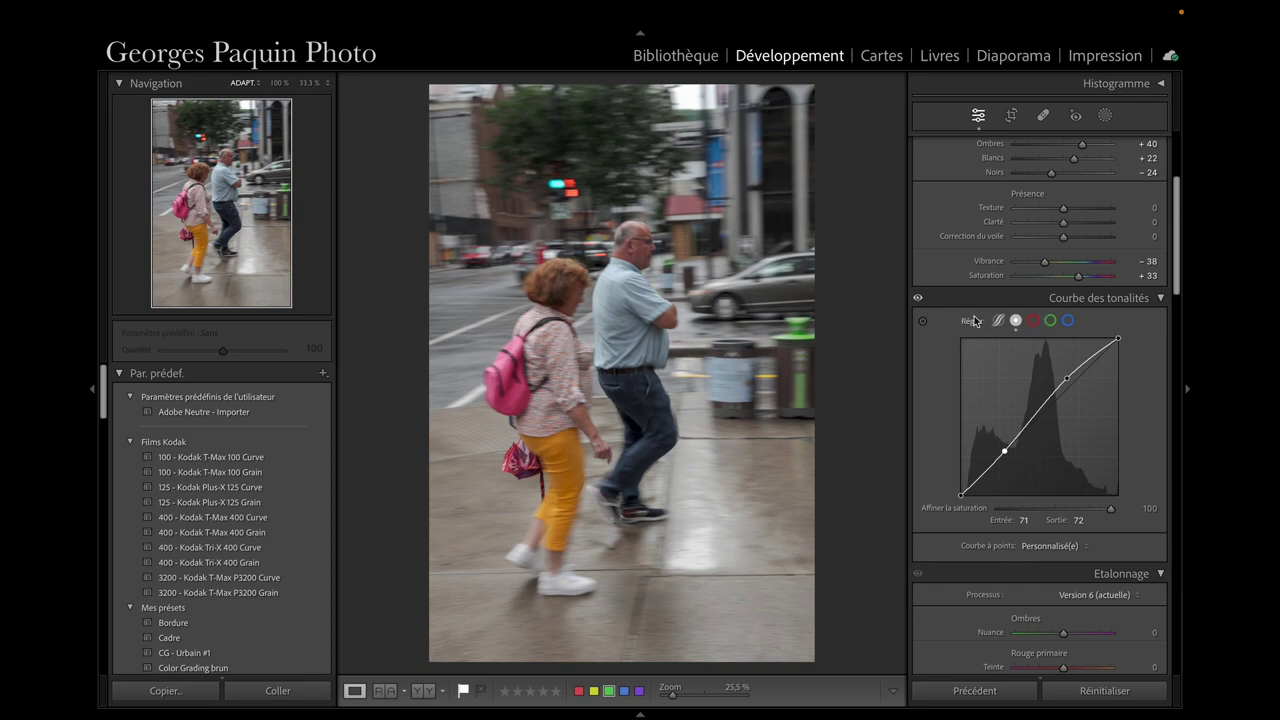
Step: Add a blue-channel curve point near 189/193 and a green-channel point at 77/81
left_click(1068, 320)
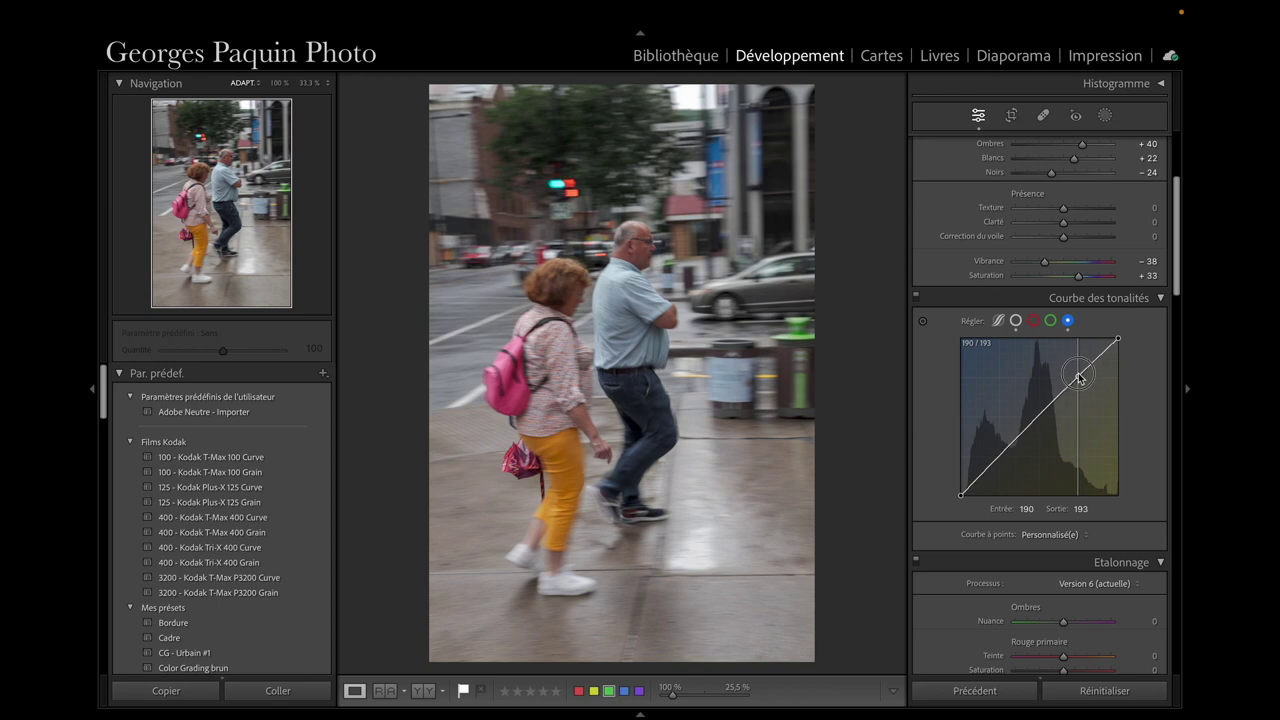
left_click(1077, 377)
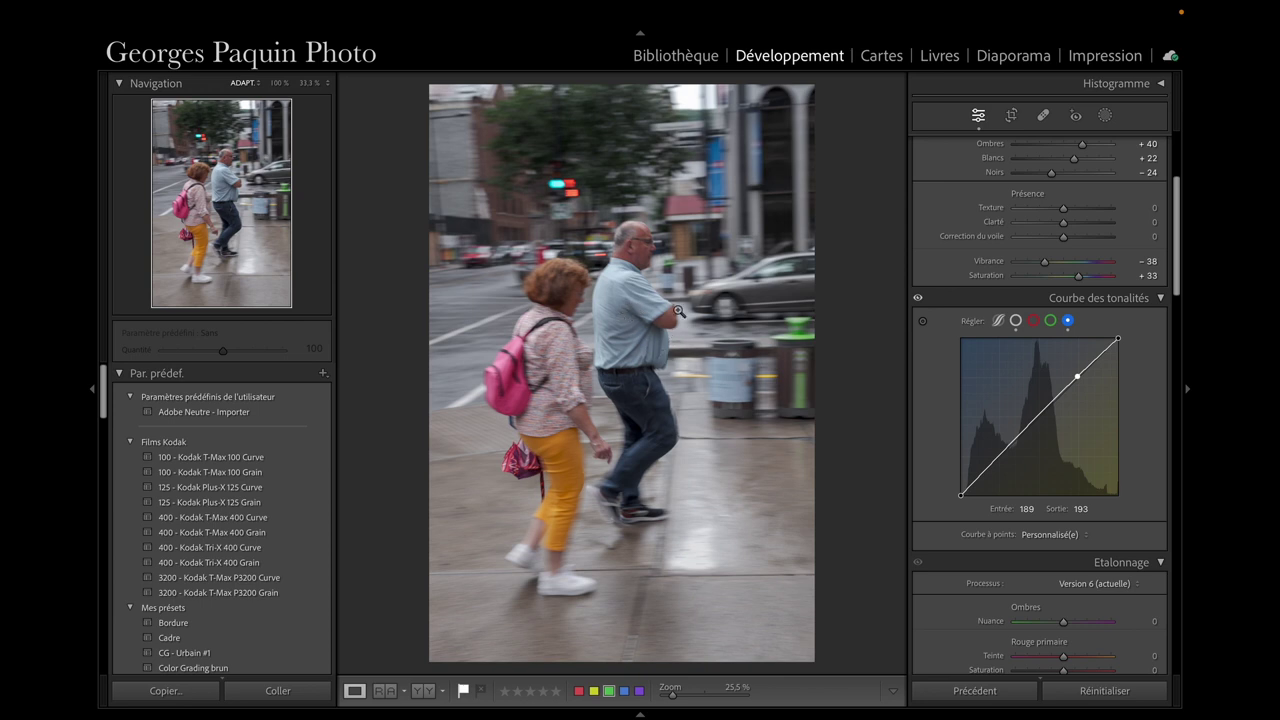
left_click(1051, 322)
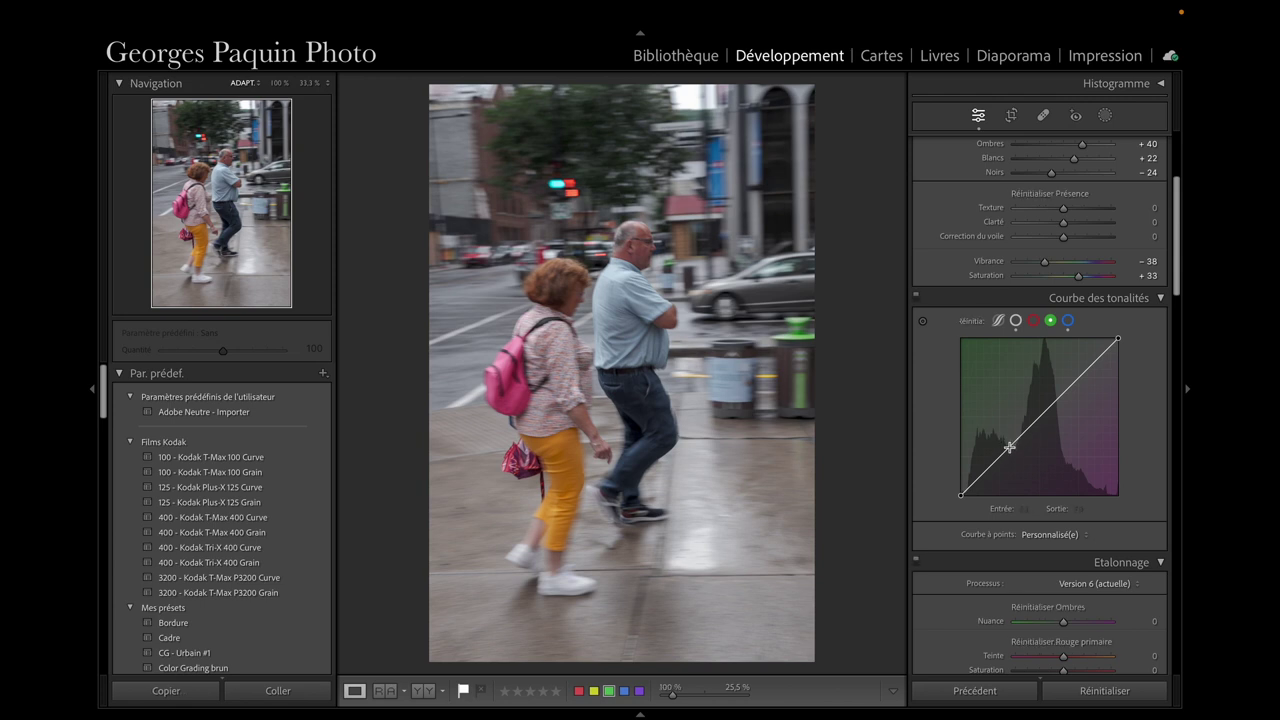
left_click(1010, 447)
left_click_drag(1010, 452, 1007, 445)
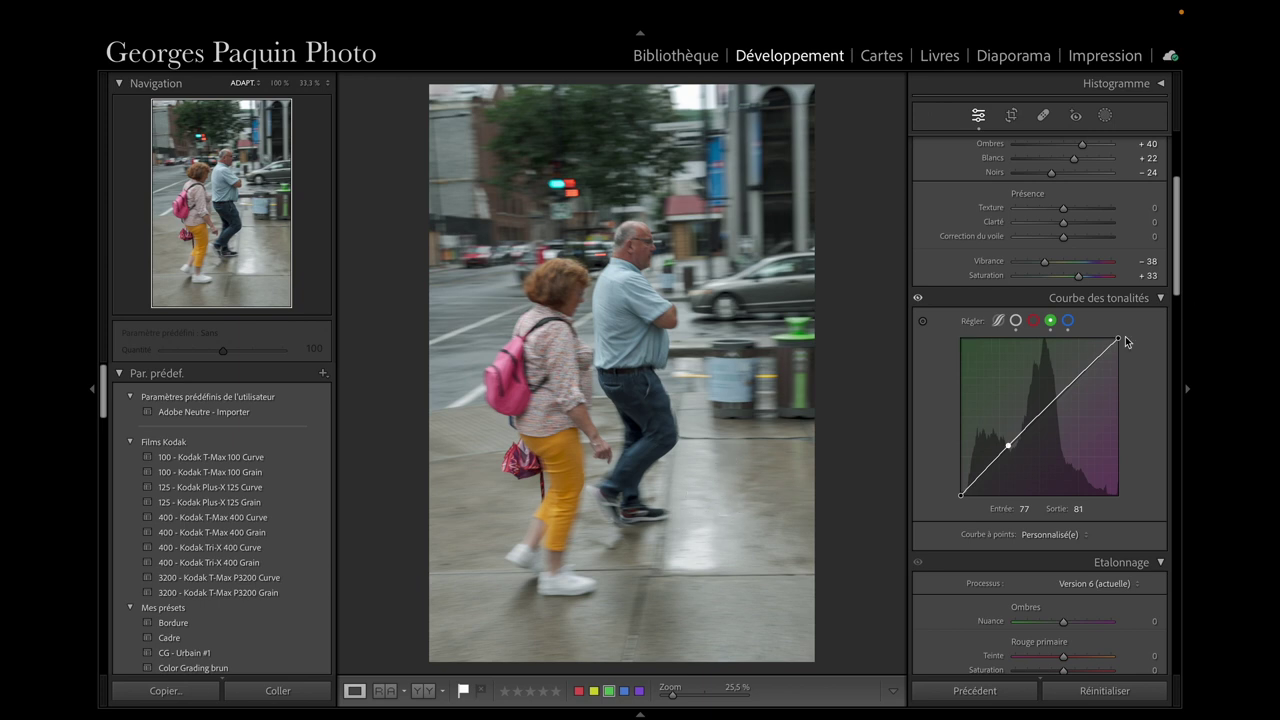
Step: Switch the tone curve to region mode and darken Shadows to −20
left_click(997, 322)
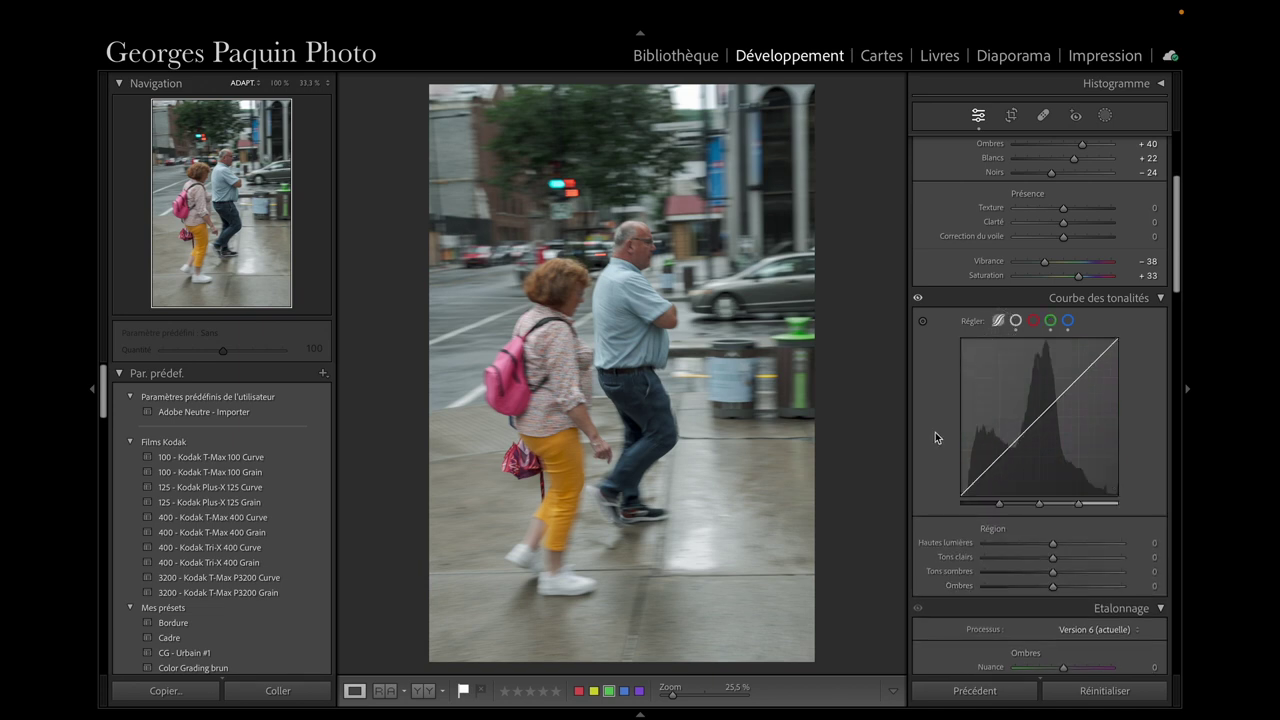
scroll(935, 432, "down", 2)
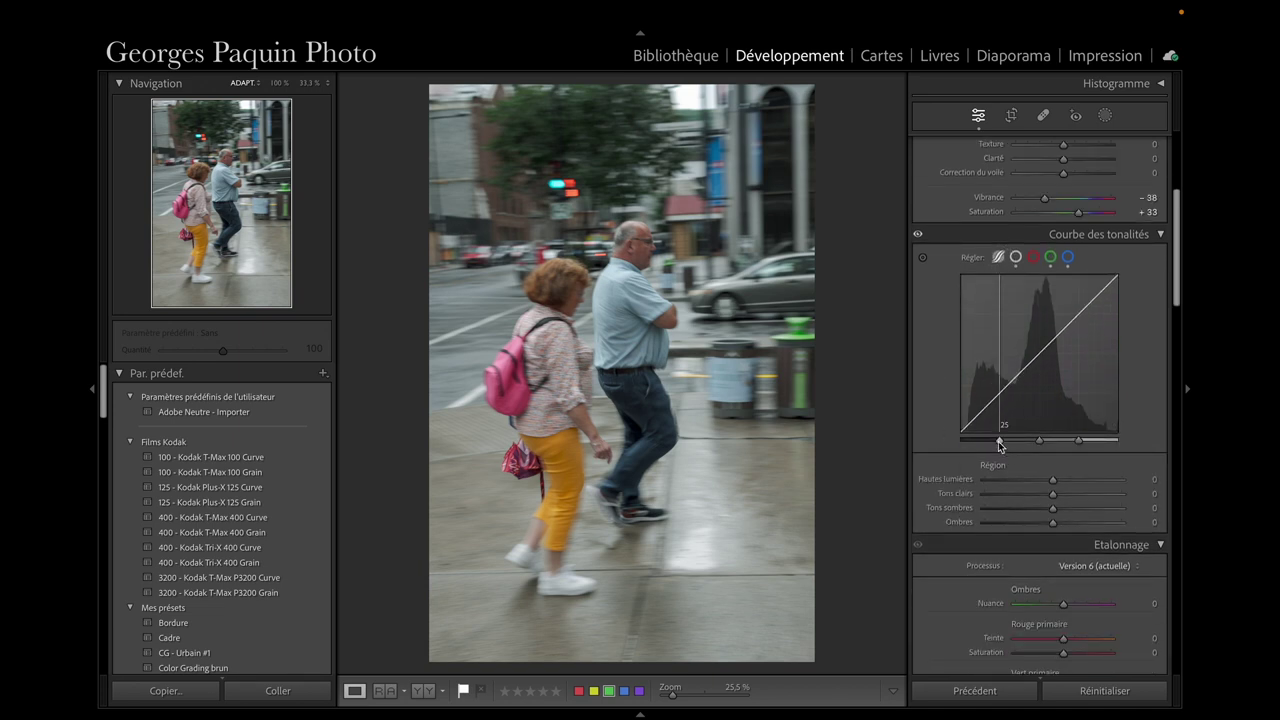
left_click_drag(999, 440, 1072, 441)
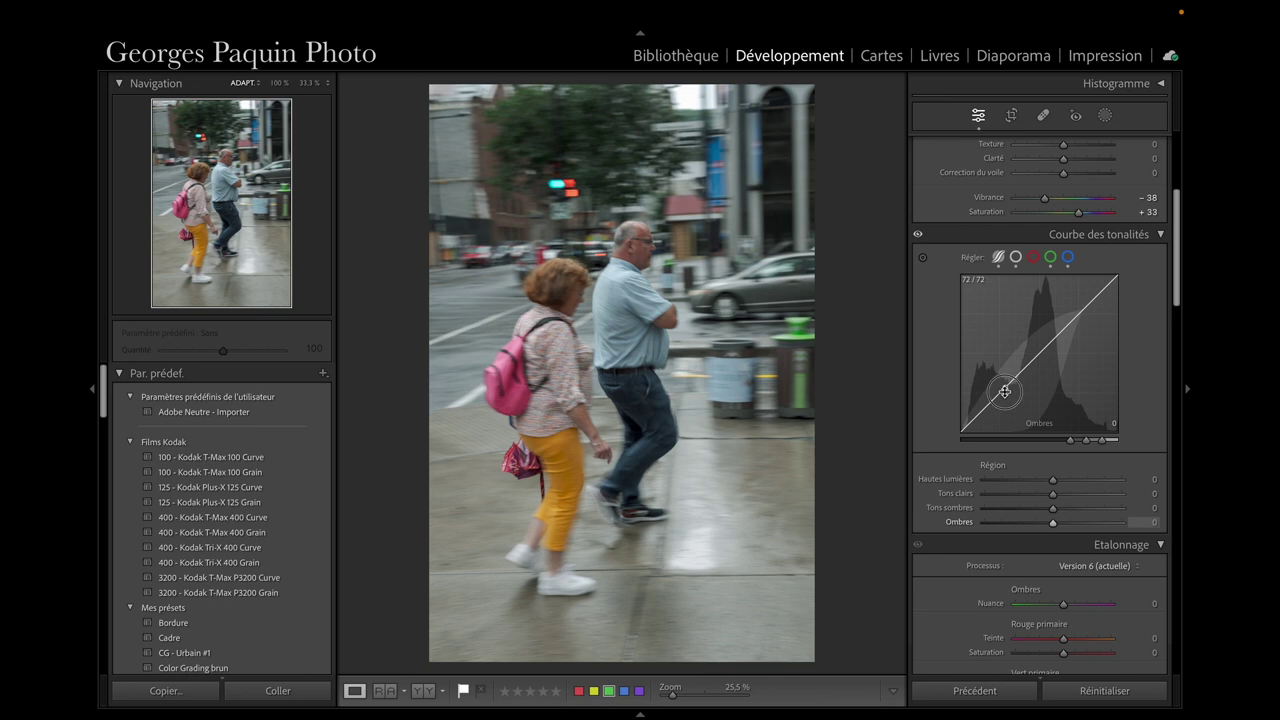
left_click_drag(1004, 392, 1004, 412)
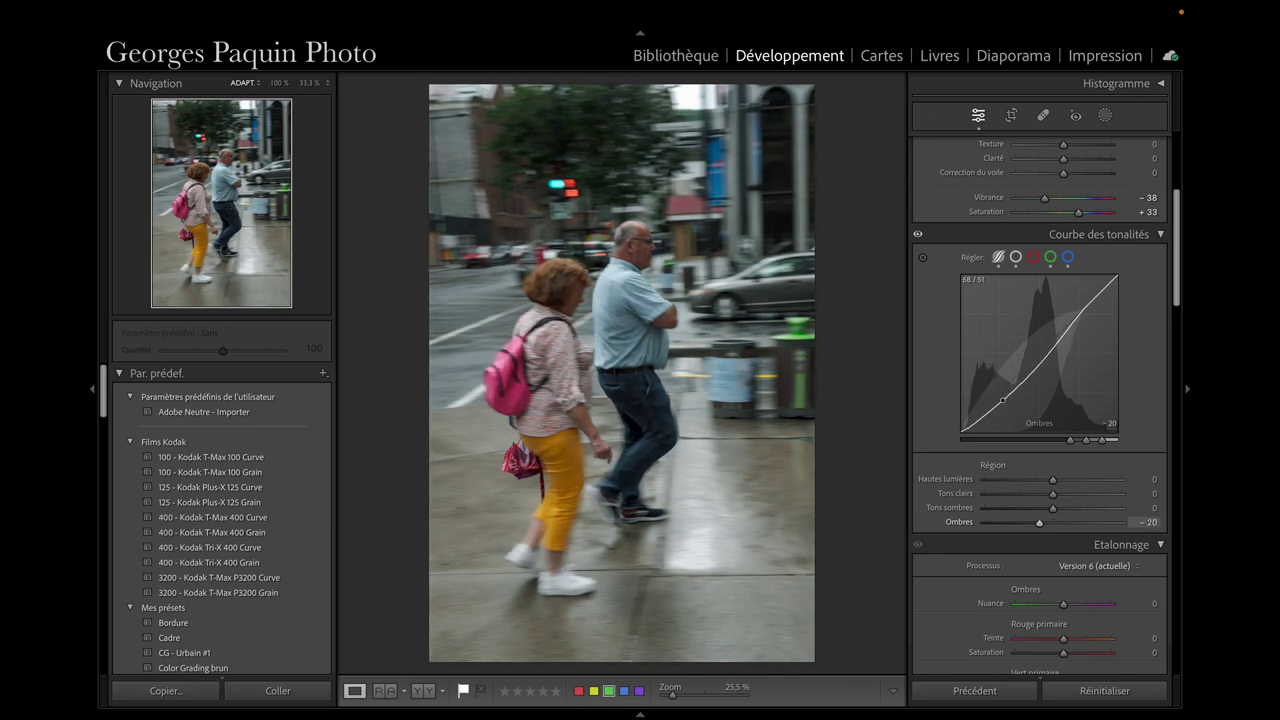
mouse_move(1070, 440)
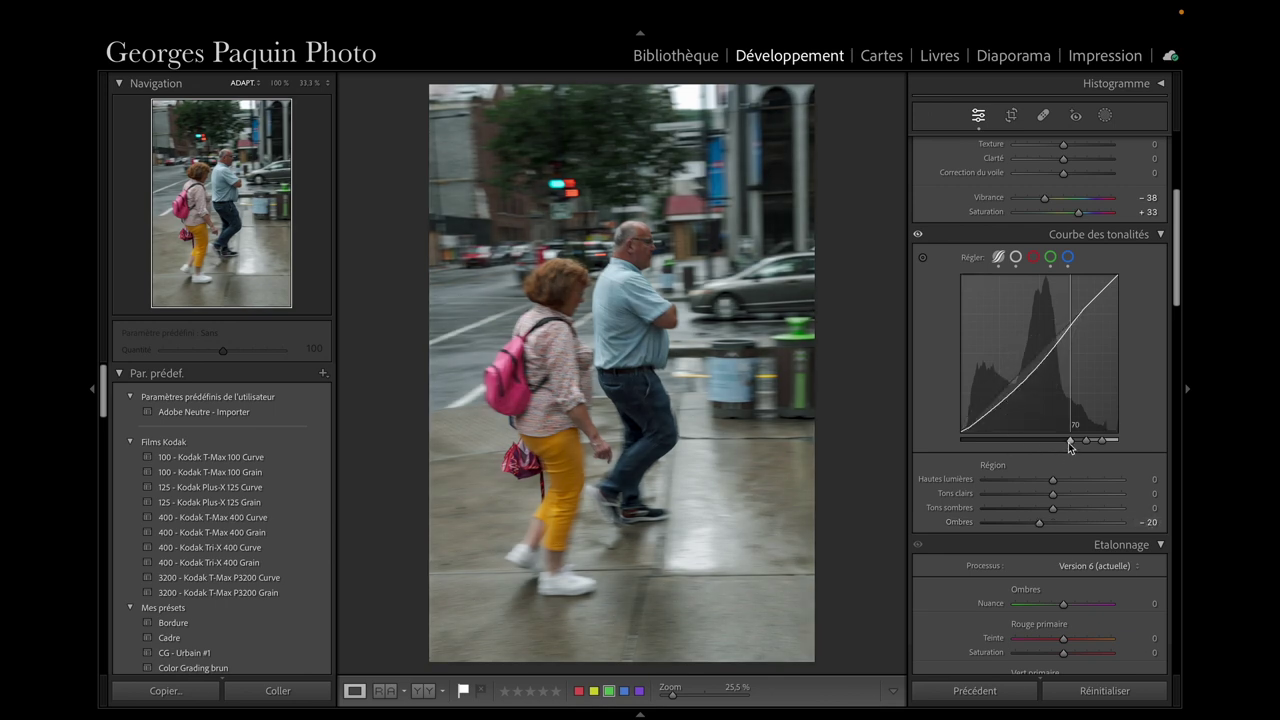
Step: Drag the region split handles left to narrow the shadow and dark tone ranges
mouse_move(1070, 441)
left_mouse_down()
mouse_move(971, 437)
mouse_move(1014, 441)
left_mouse_up()
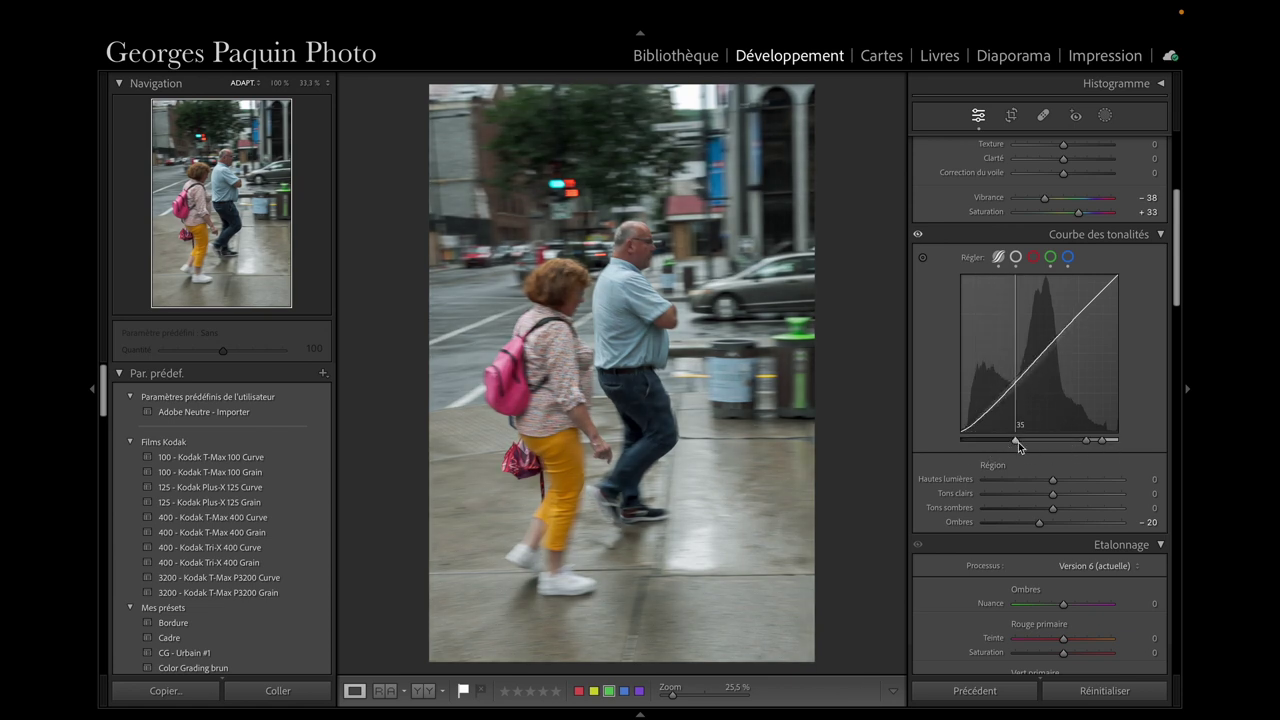
left_click_drag(1016, 441, 957, 441)
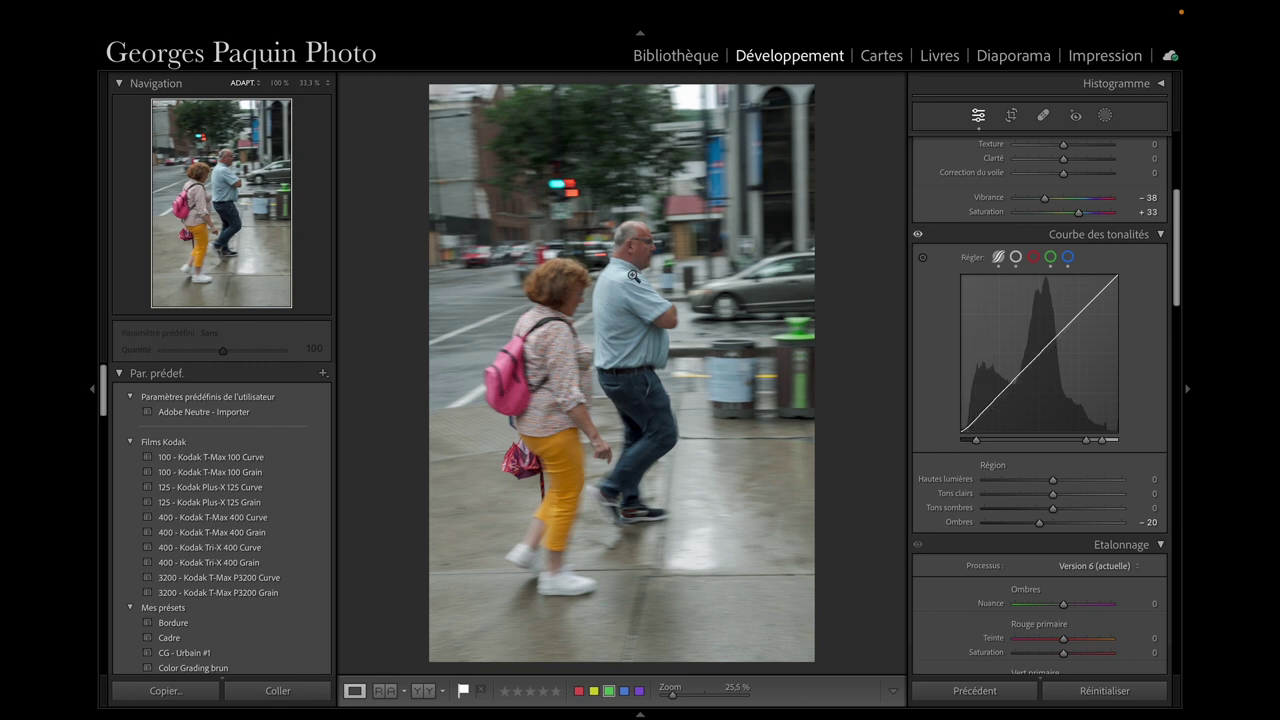
left_click_drag(977, 441, 1032, 441)
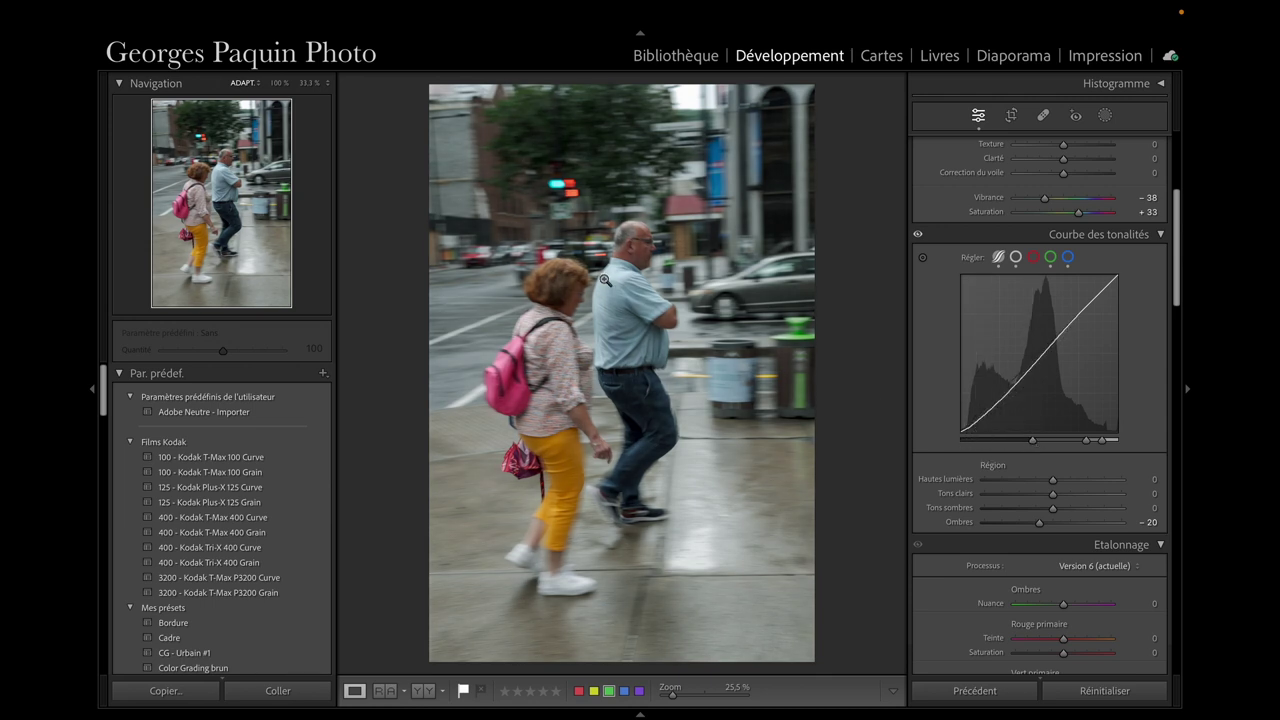
left_click_drag(1034, 441, 1034, 441)
mouse_move(1034, 441)
left_mouse_down()
mouse_move(971, 441)
mouse_move(1008, 443)
left_mouse_up()
mouse_move(1088, 446)
left_mouse_down()
mouse_move(1010, 452)
mouse_move(1033, 446)
mouse_move(997, 441)
left_mouse_up()
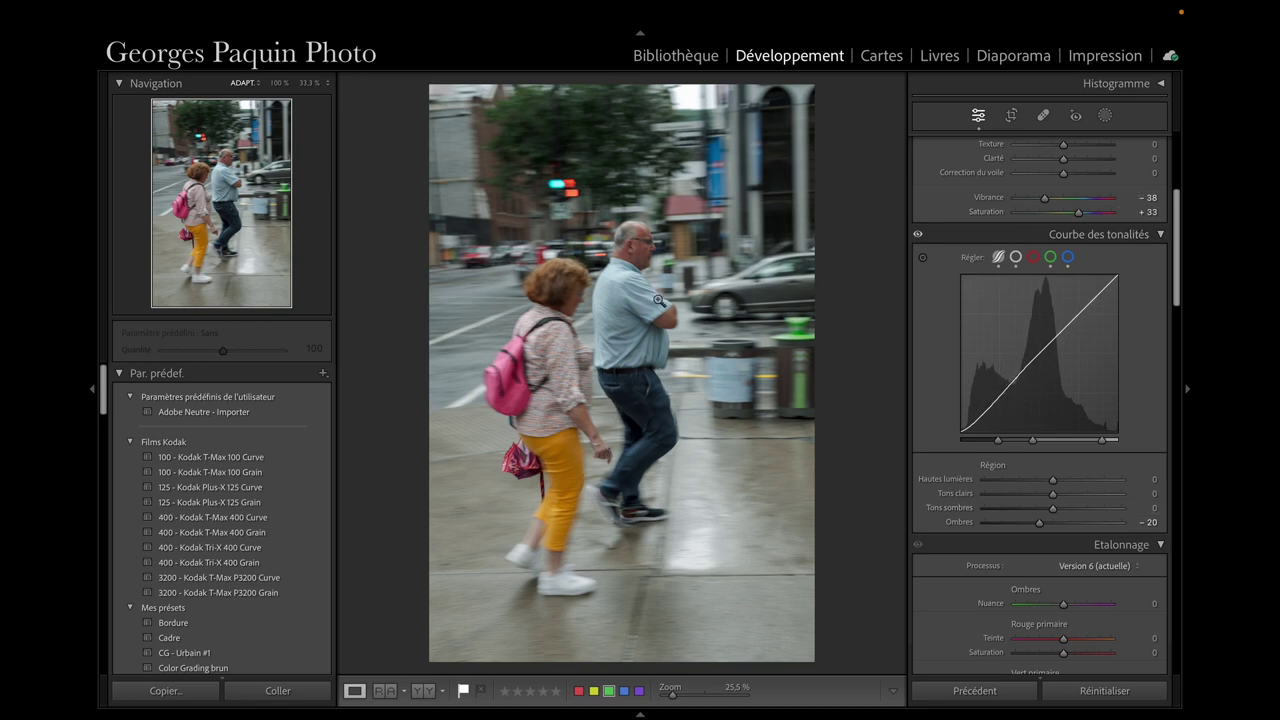
left_click(640, 258)
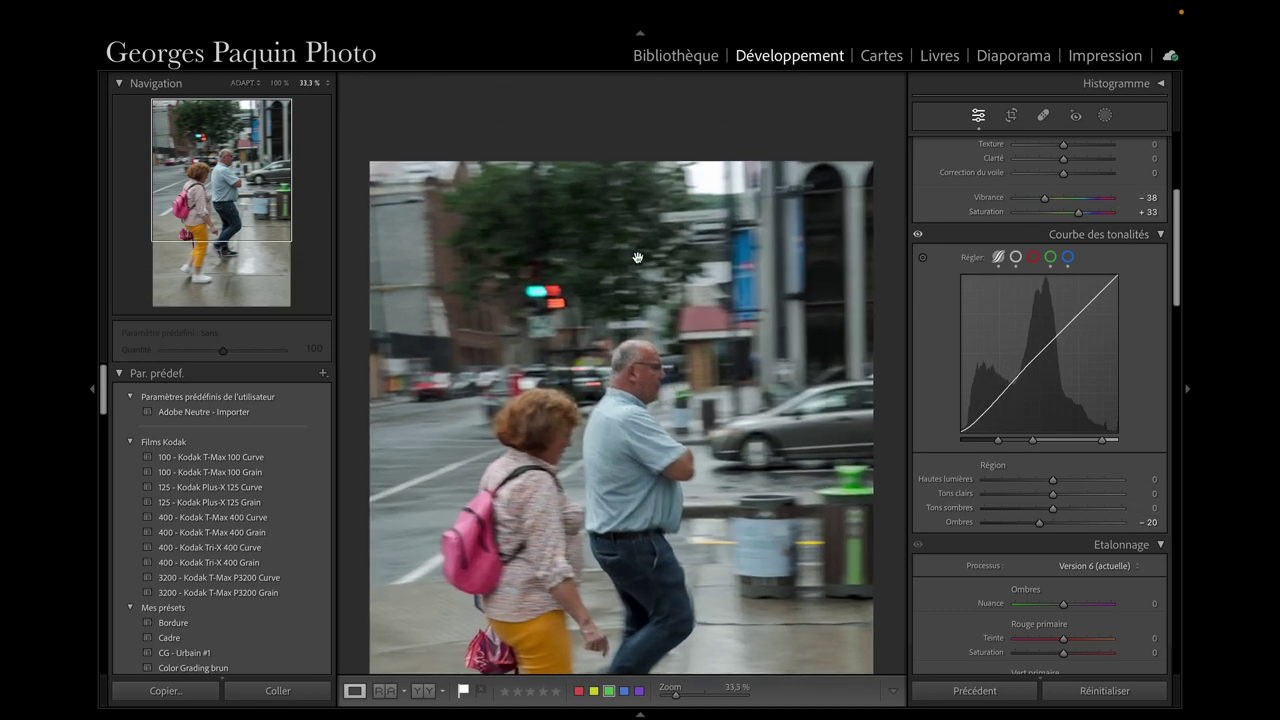
Step: Zoom to about 98% and pan to frame both faces, with the HSL panel in view
left_click(643, 388)
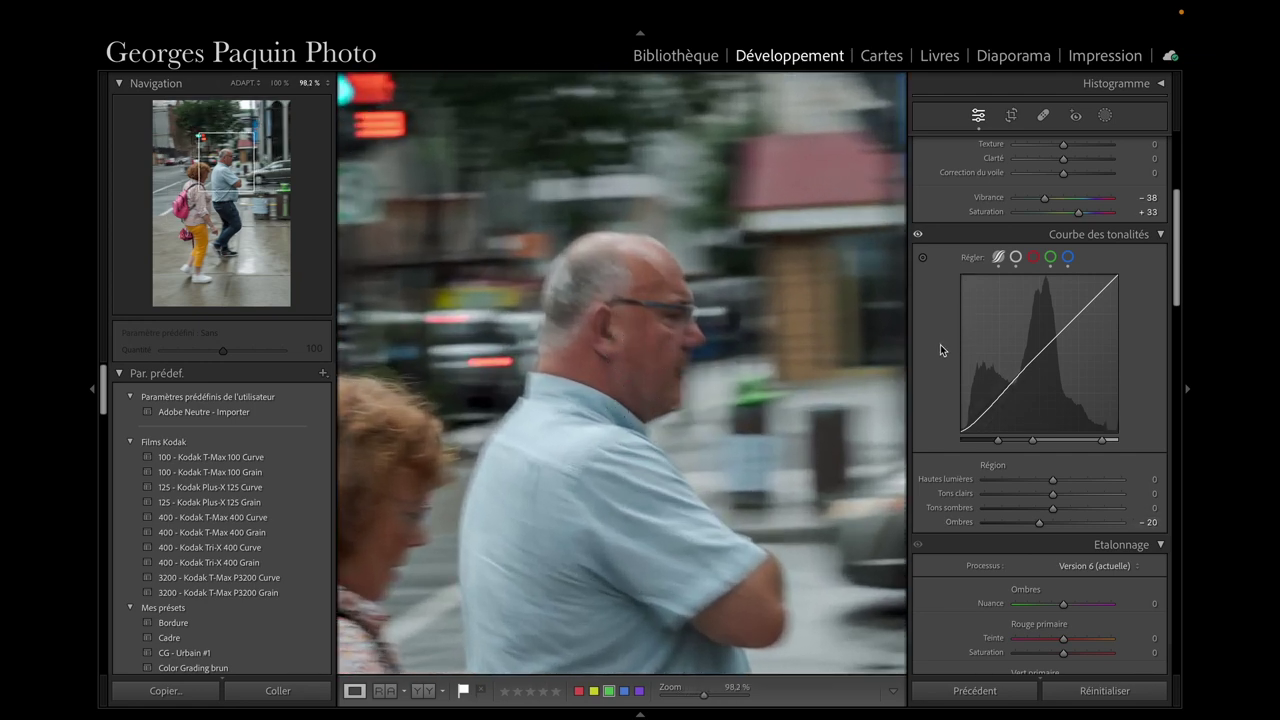
scroll(940, 350, "down", 2)
scroll(940, 350, "down", 3)
scroll(940, 350, "down", 2)
scroll(940, 350, "down", 1)
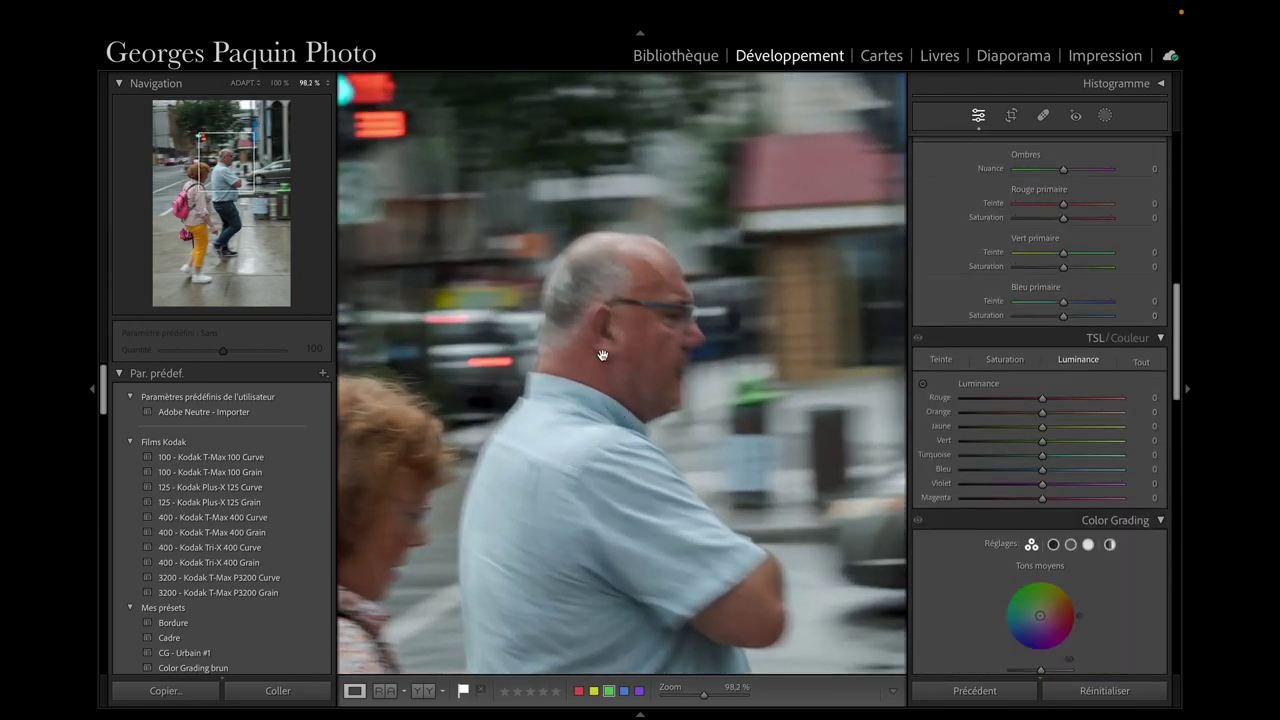
left_click_drag(612, 390, 686, 320)
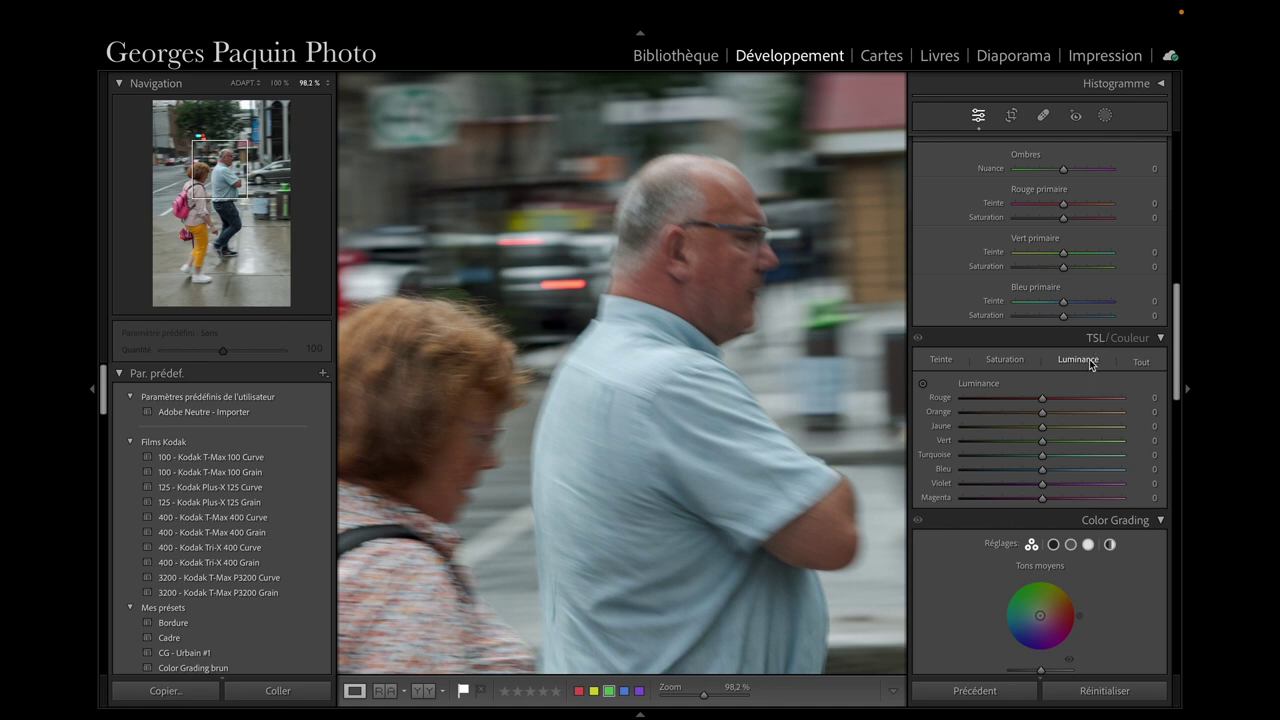
Step: Brighten the skin with the HSL Luminance targeted tool to red +40 and orange +64
left_click(923, 385)
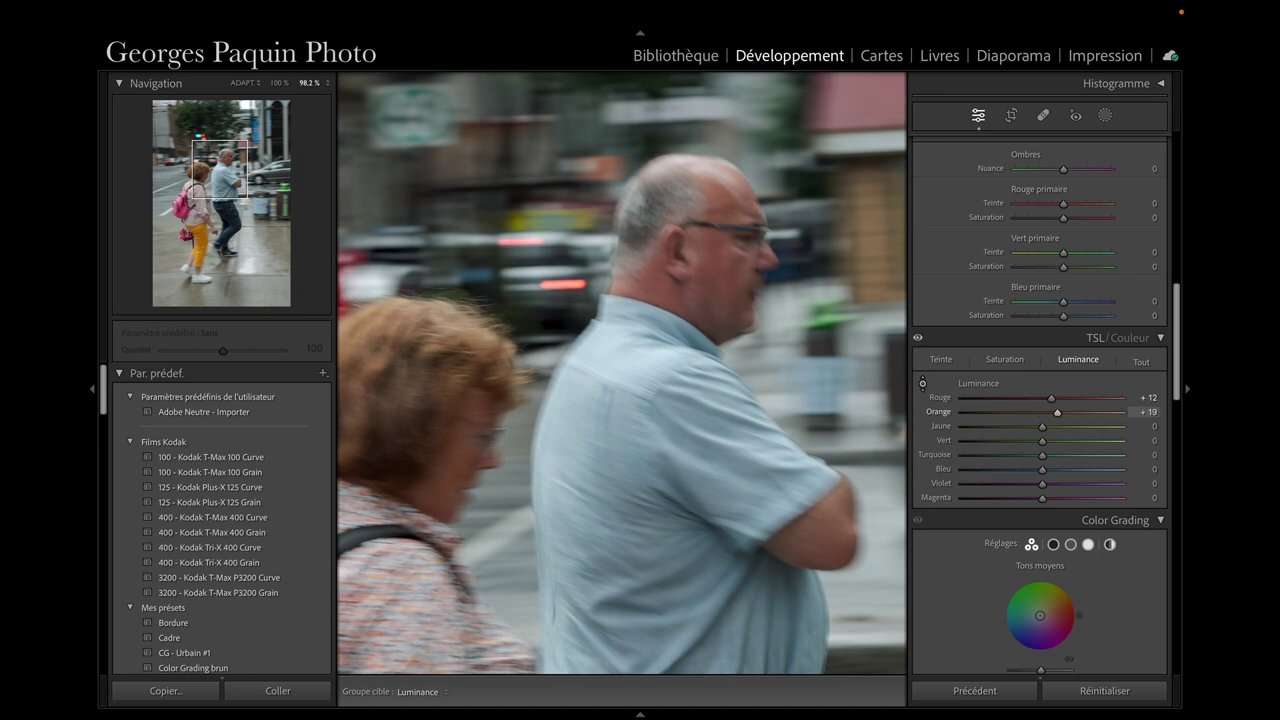
left_click_drag(700, 280, 700, 190)
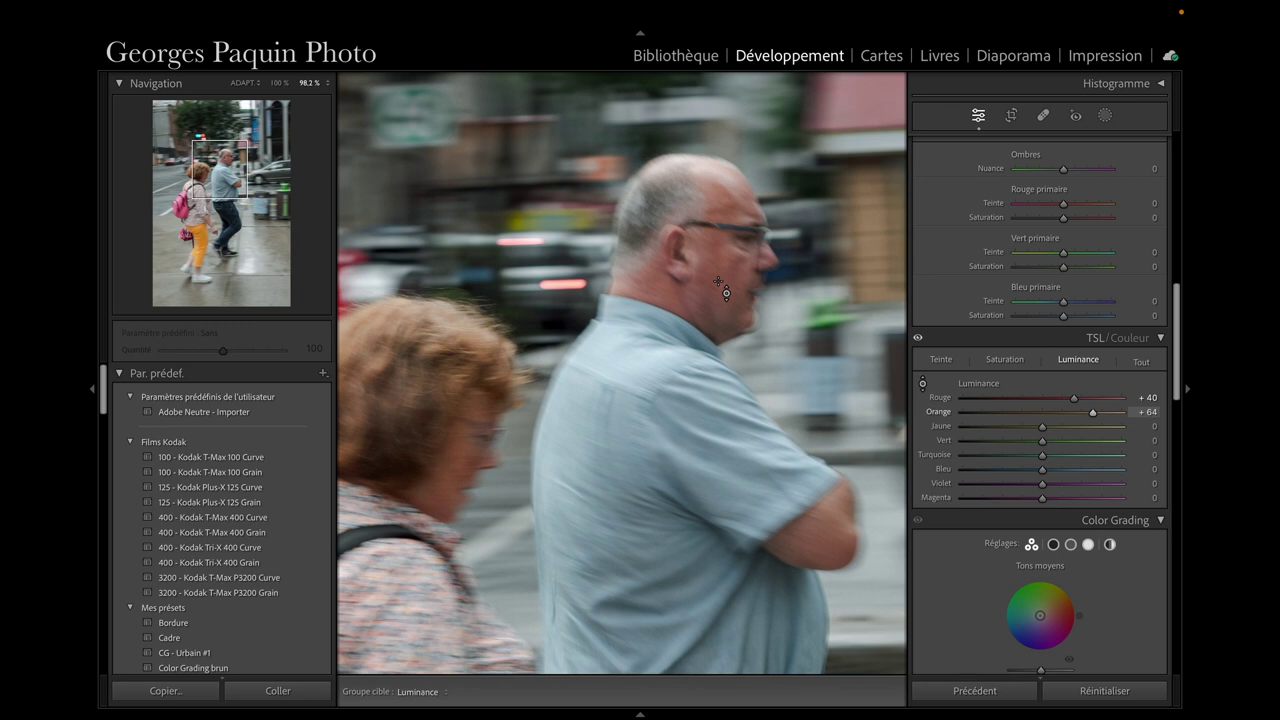
Step: Nudge the red hue to +4 and orange to +7 on the skin, then fit the whole photo
left_click(942, 361)
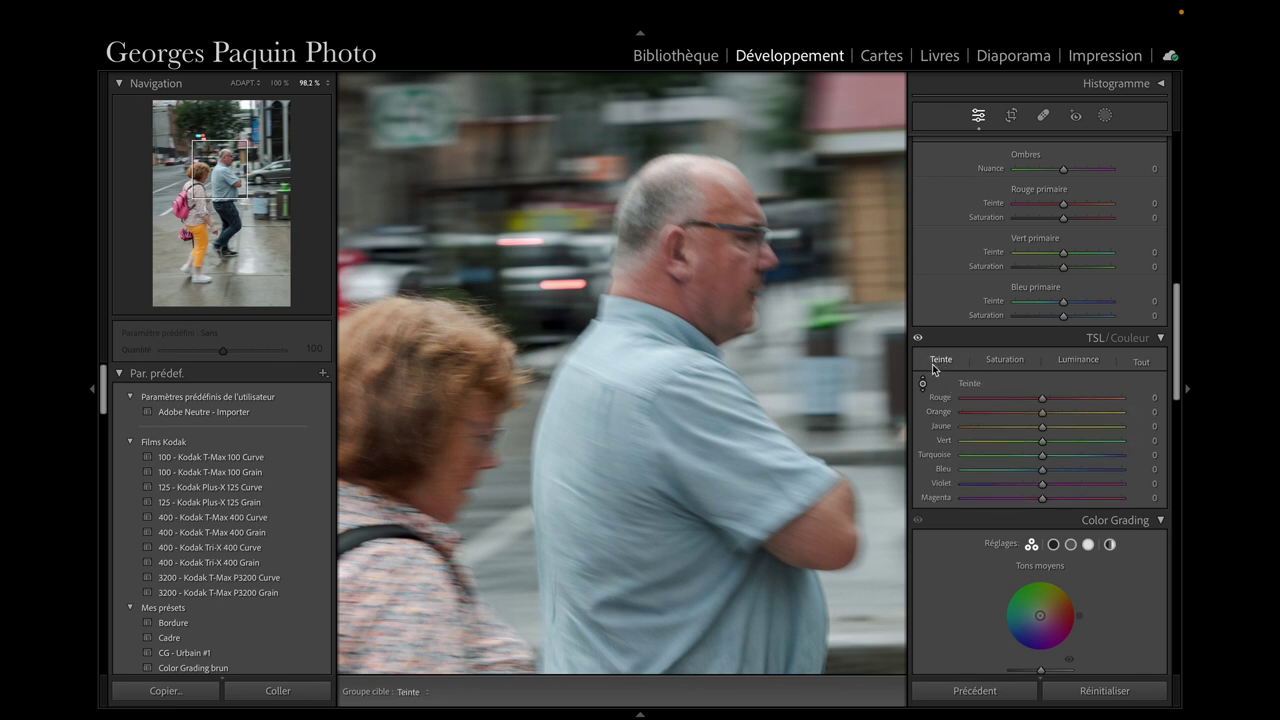
left_click(922, 383)
key("Up")
key("Up")
left_click(922, 388)
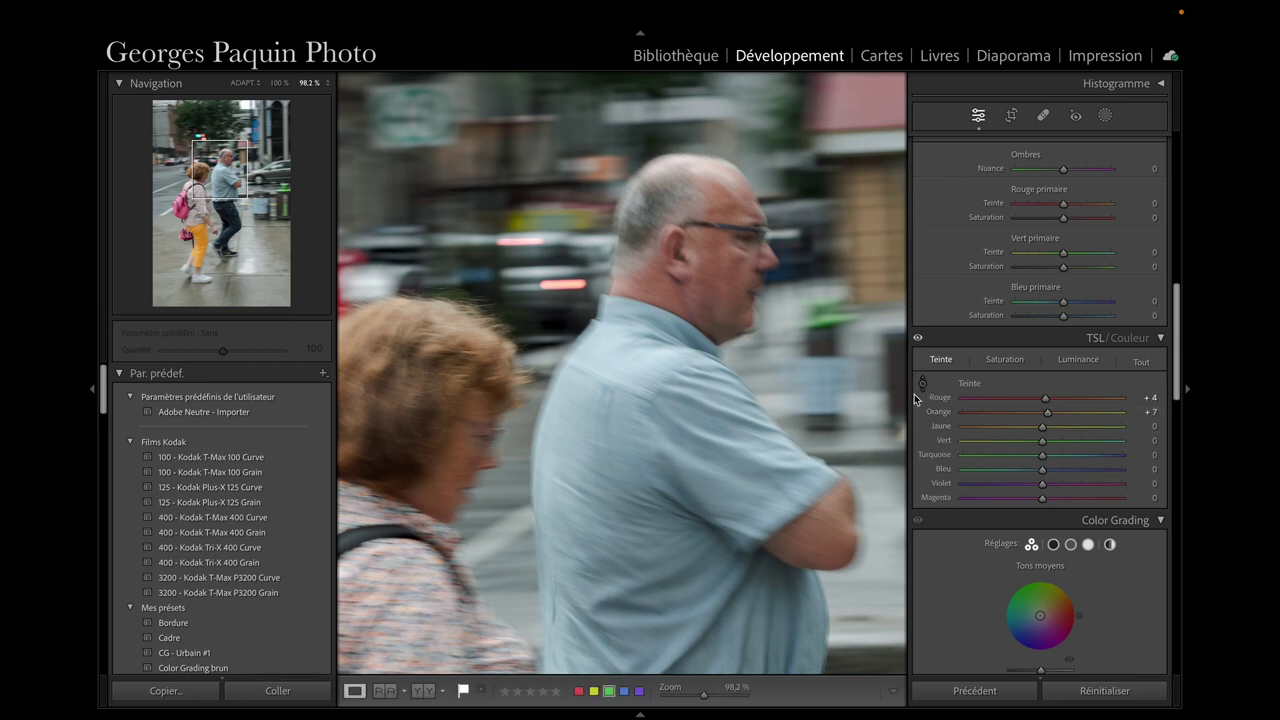
left_click(738, 426)
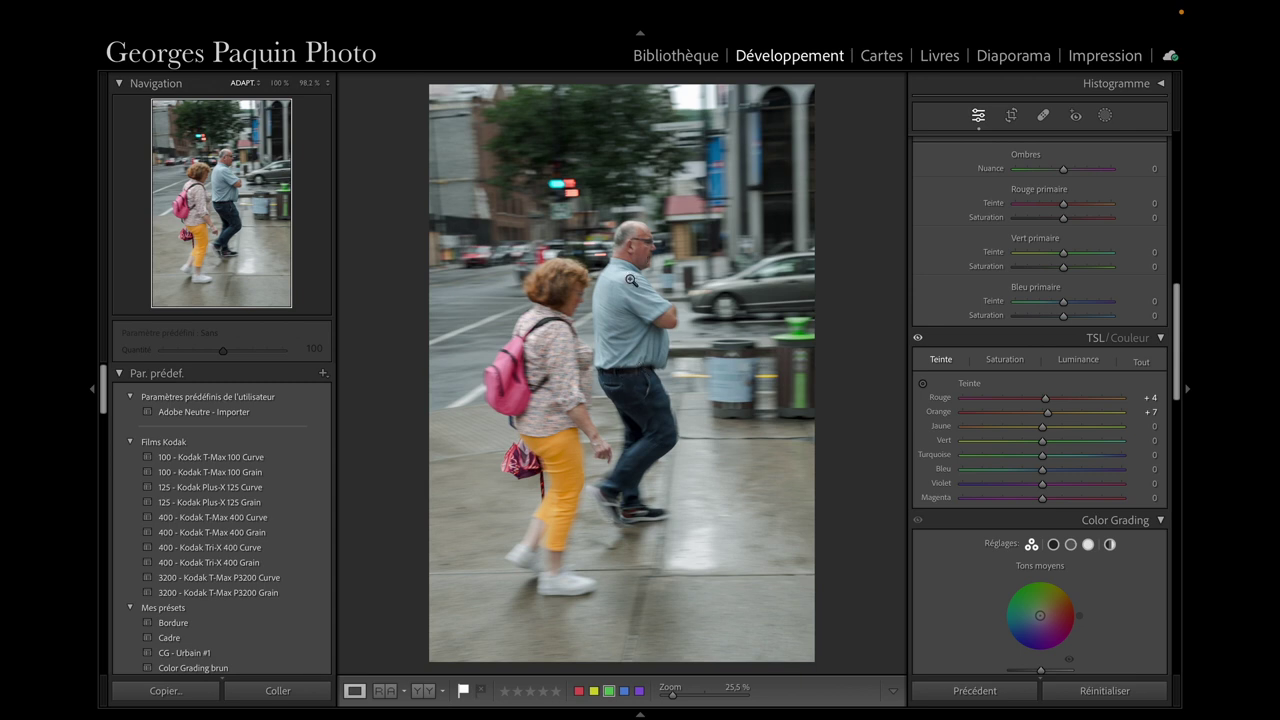
Step: Drag Exposure down to −0.10 in the Basic panel
scroll(942, 269, "up", 10)
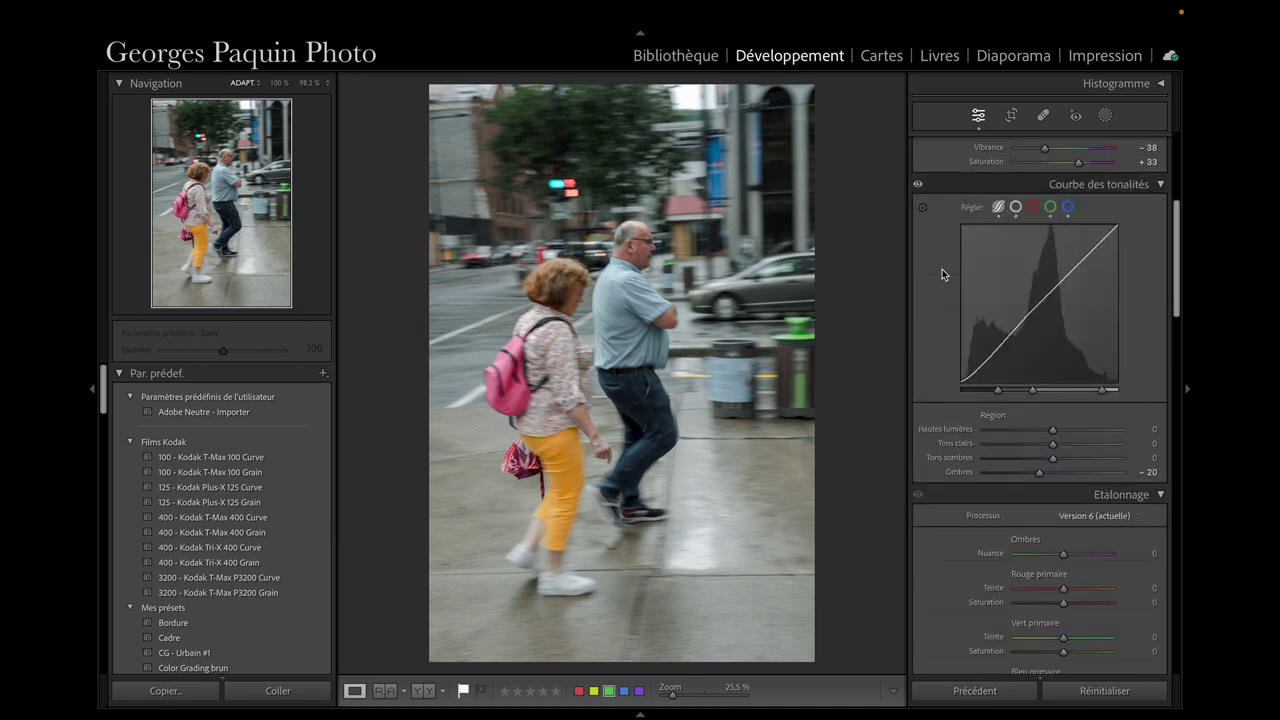
scroll(942, 269, "up", 5)
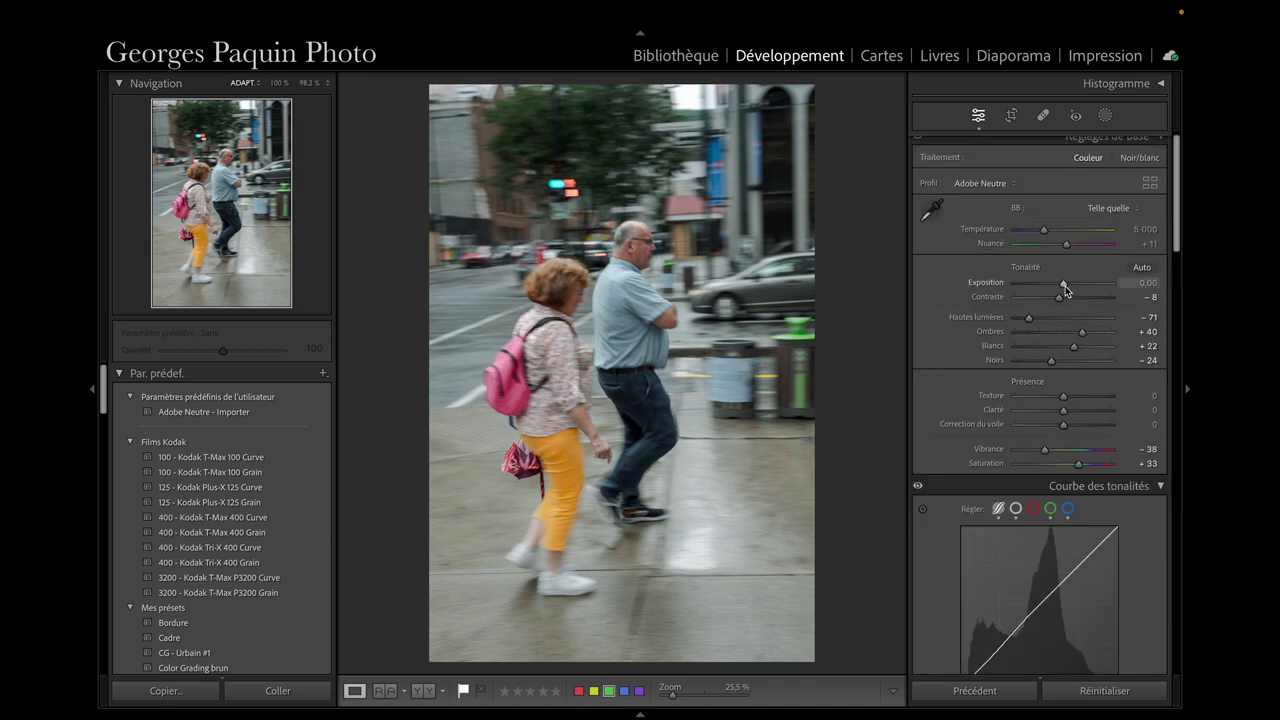
left_click_drag(1065, 286, 1064, 303)
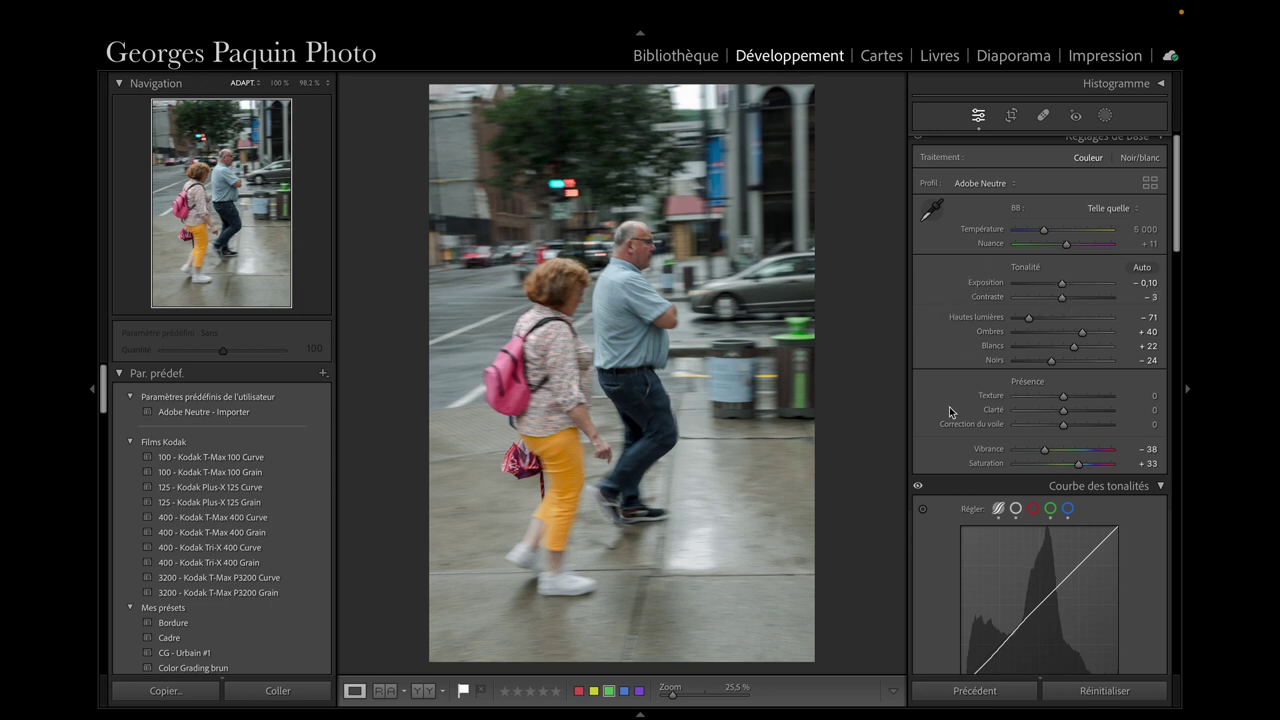
scroll(969, 406, "down", 5)
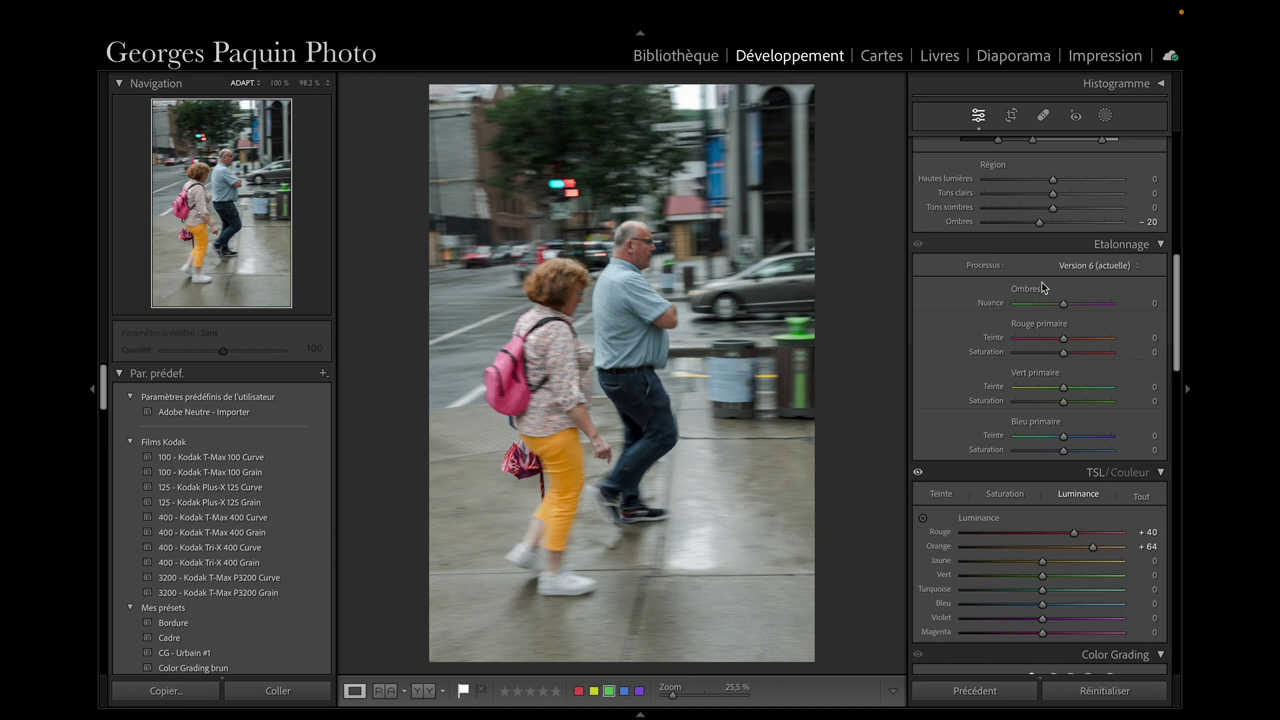
Step: Draw a linear gradient mask over the lower part of the photo and hide its overlay
left_click(1105, 115)
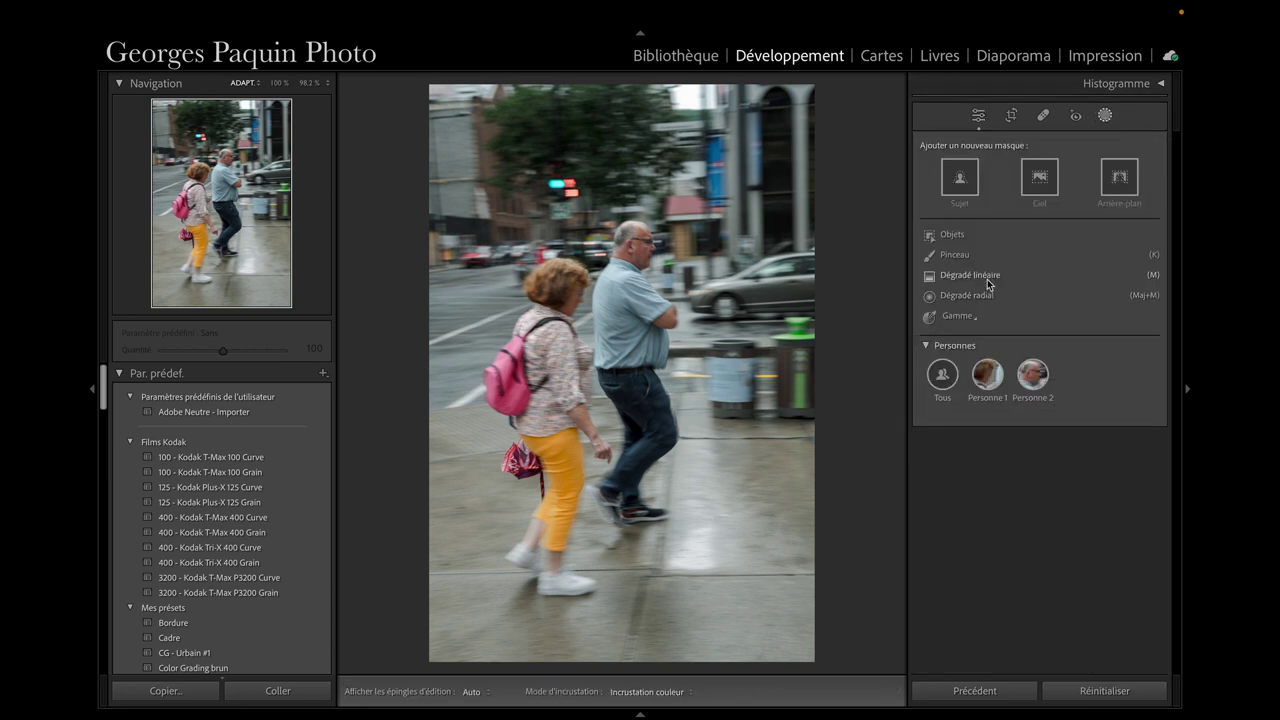
left_click(987, 275)
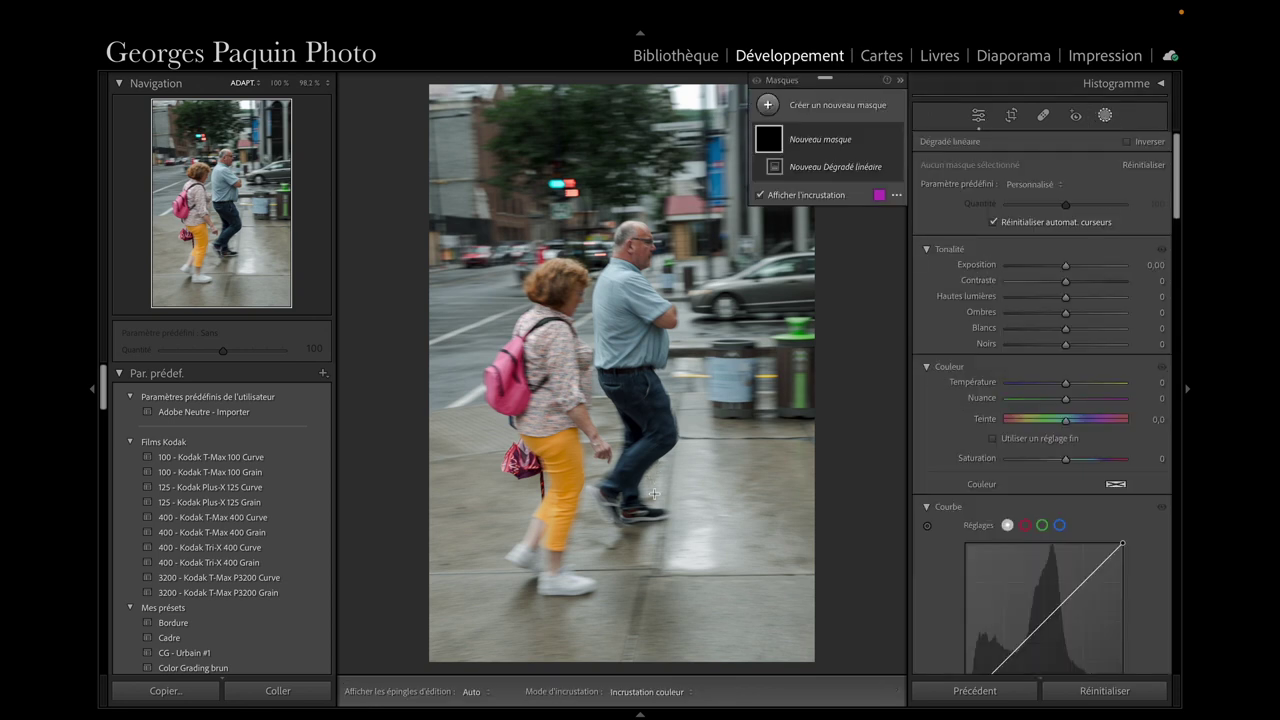
left_click_drag(652, 490, 649, 368)
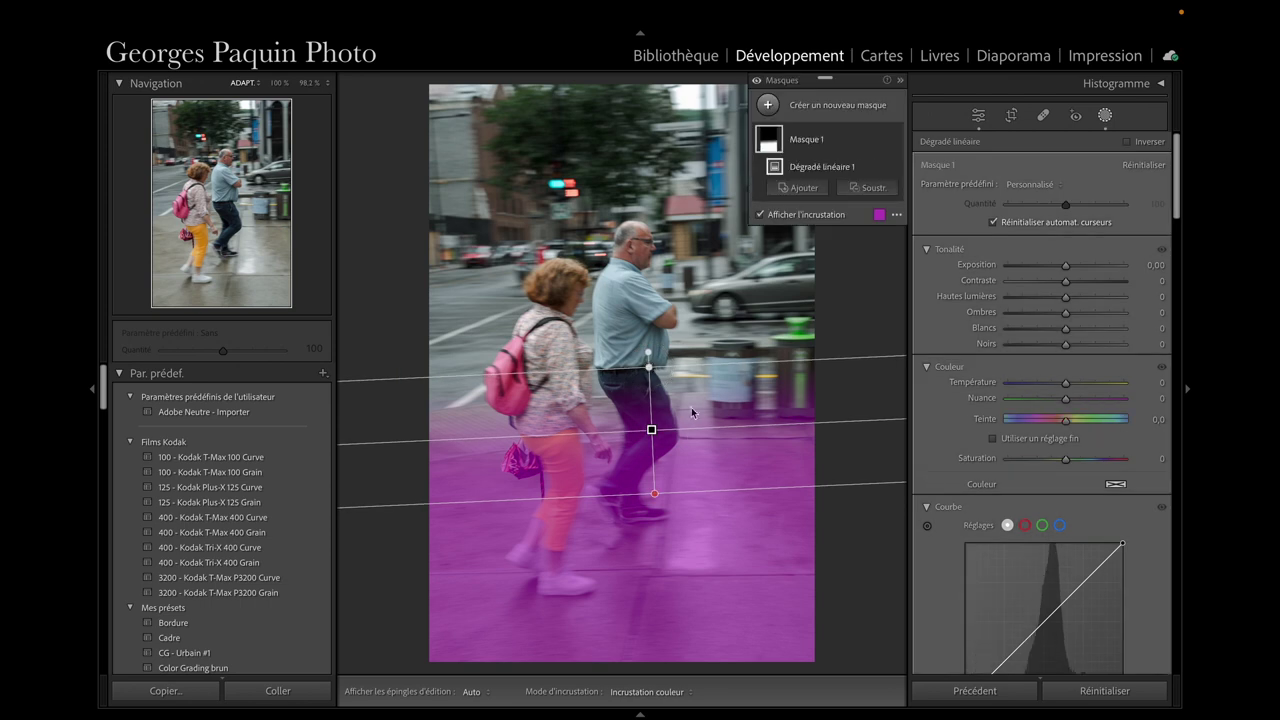
left_click_drag(655, 494, 660, 504)
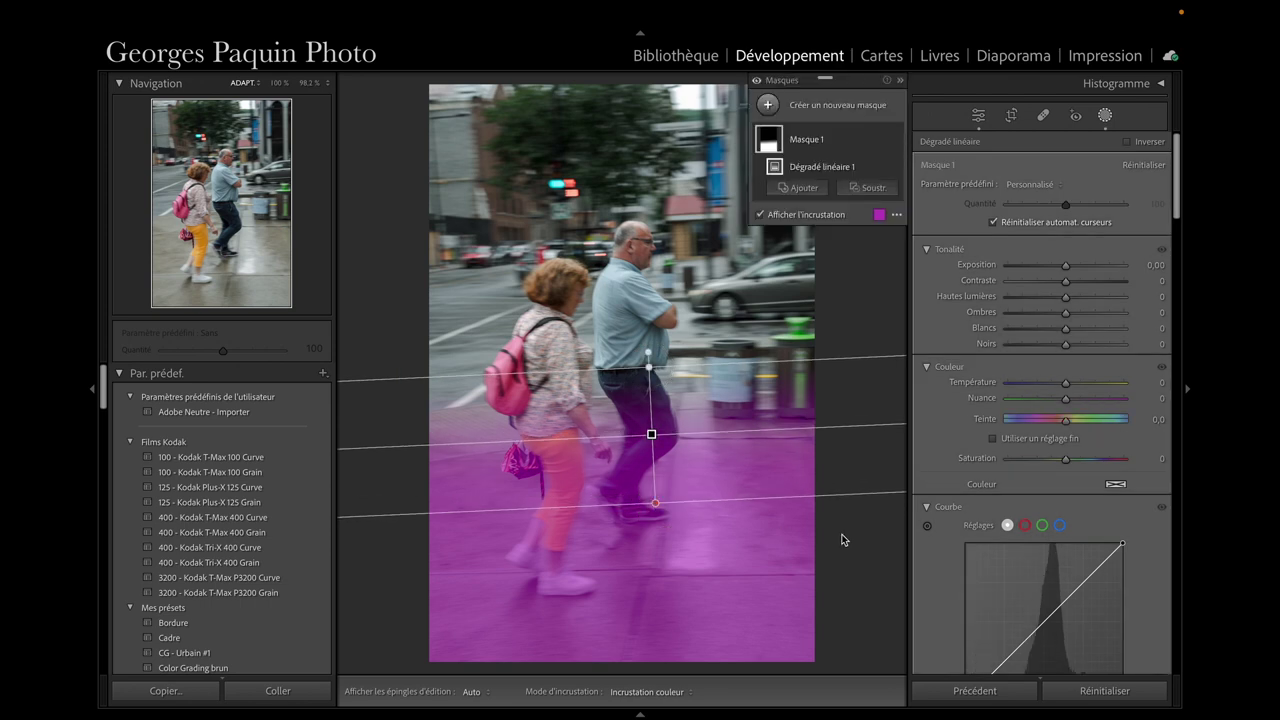
key("o")
Step: Shape the mask's tone curve with two points, deepen its blacks and add slight contrast
scroll(928, 451, "down", 4)
scroll(928, 451, "down", 3)
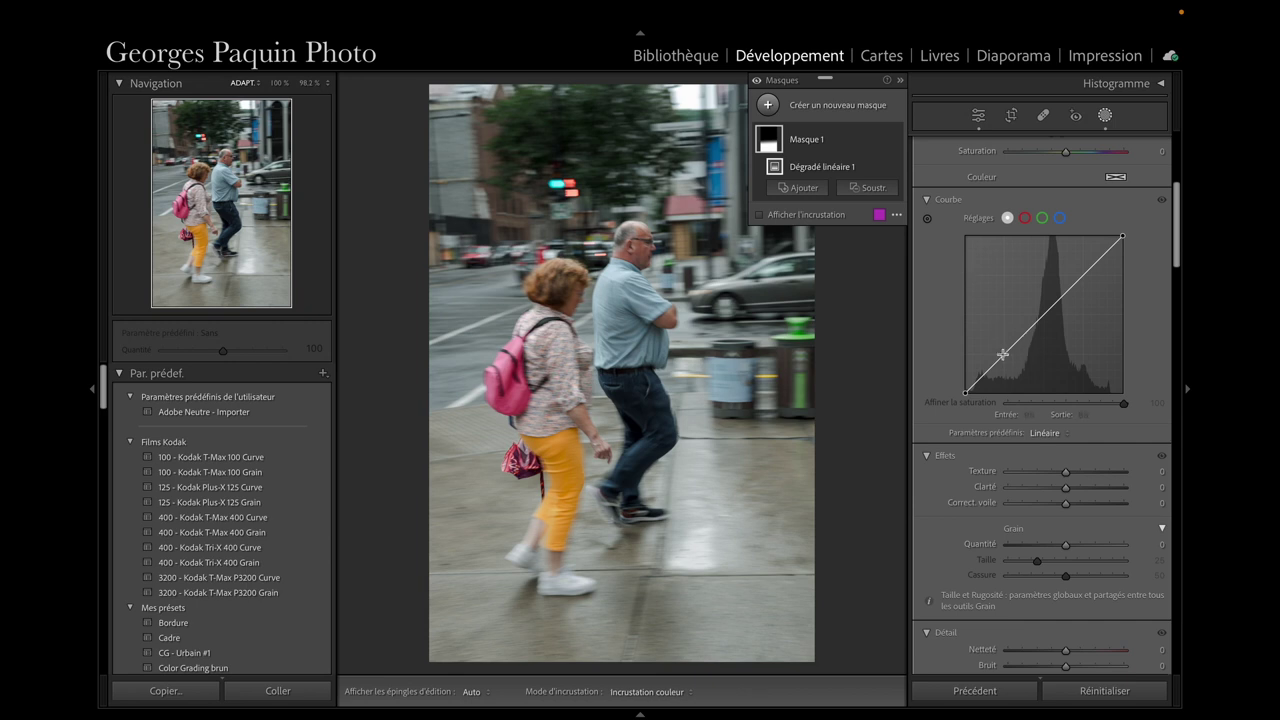
left_click_drag(1009, 353, 1015, 368)
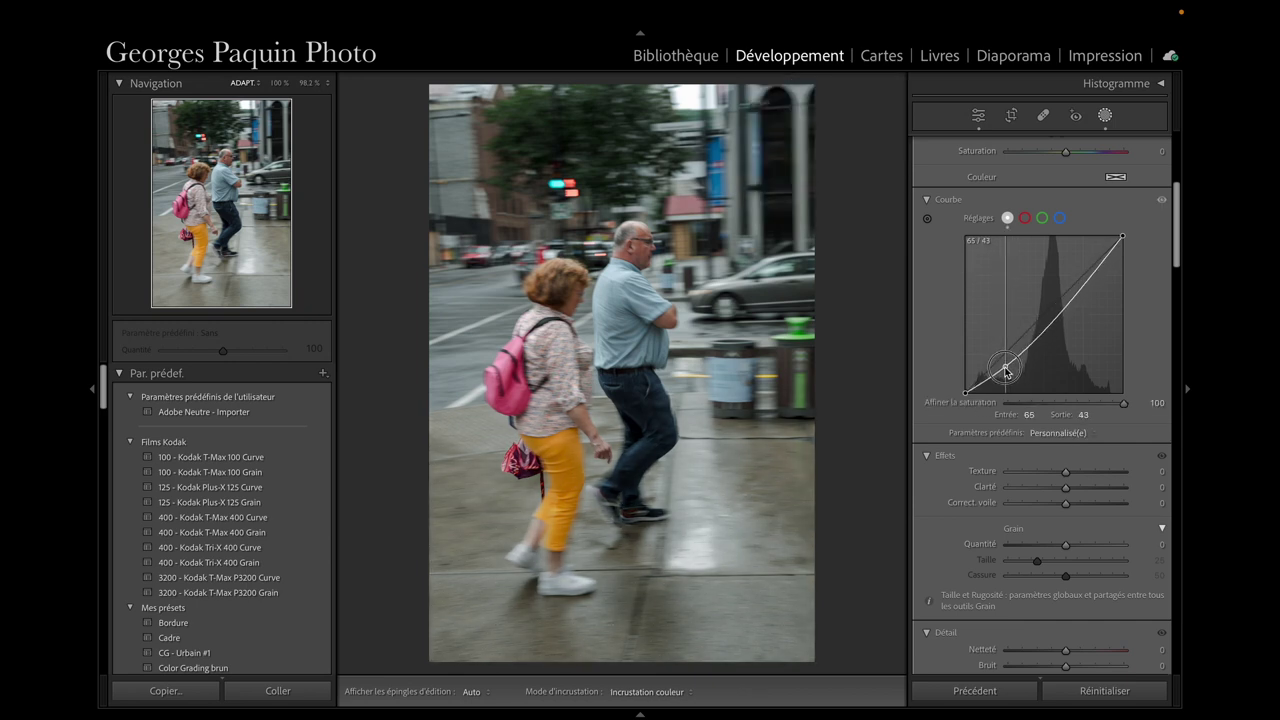
left_click_drag(1015, 370, 1005, 370)
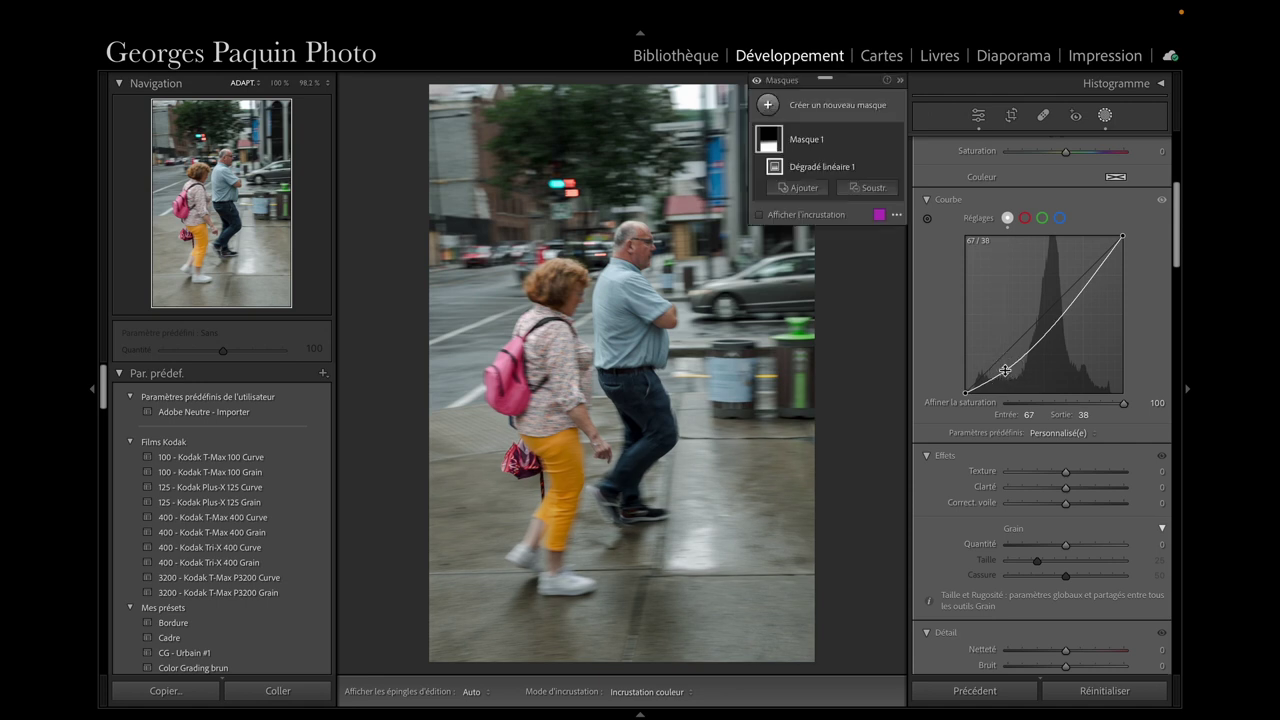
left_click(1085, 290)
left_click_drag(1086, 296, 1083, 289)
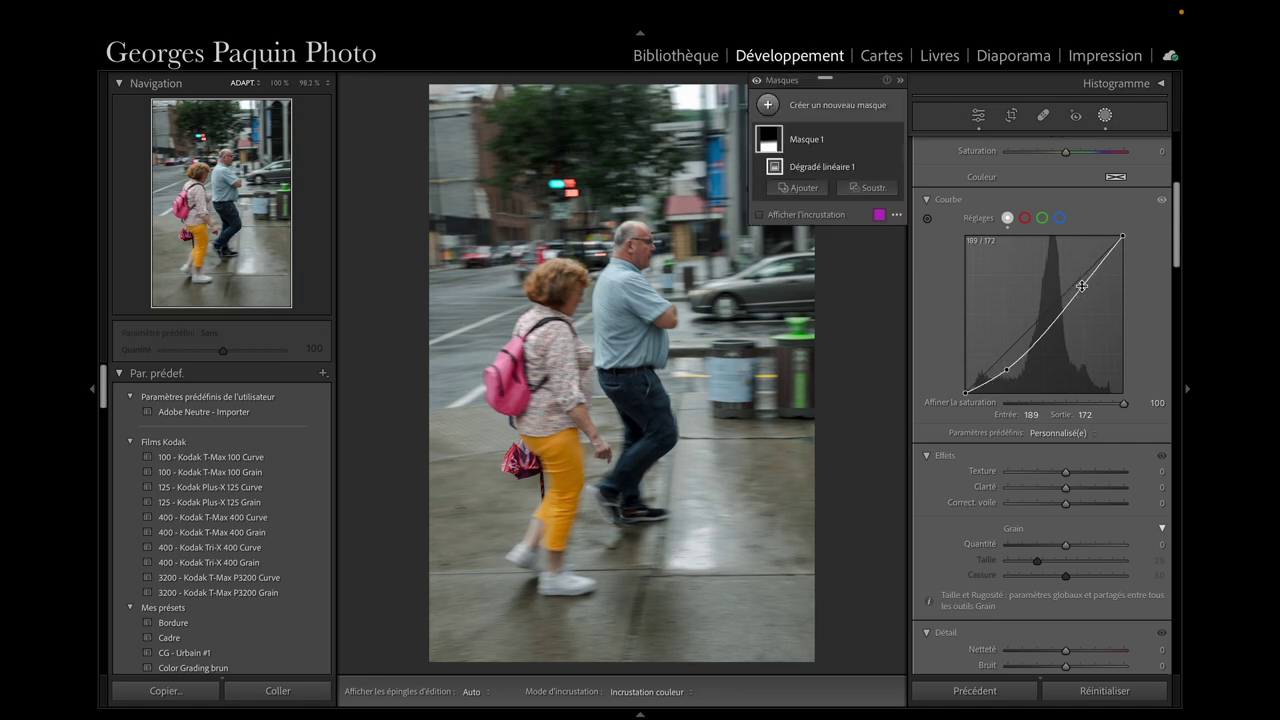
scroll(942, 349, "up", 5)
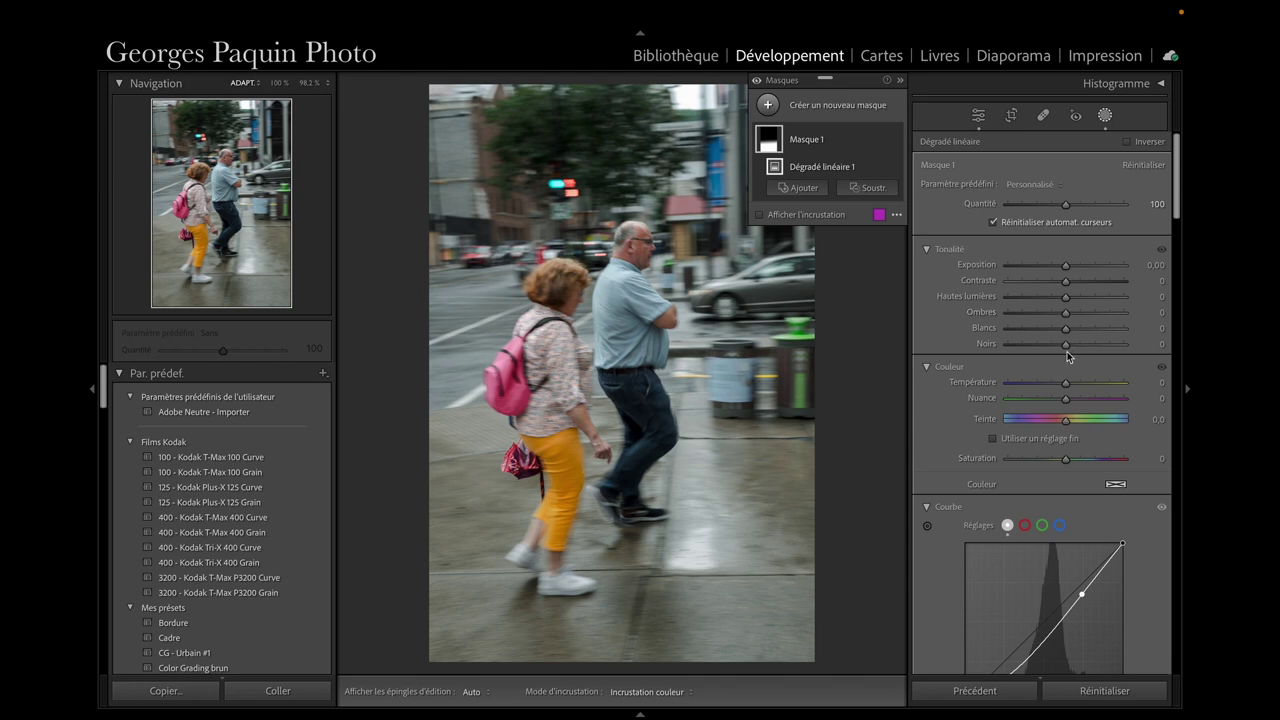
left_click_drag(1065, 344, 1055, 346)
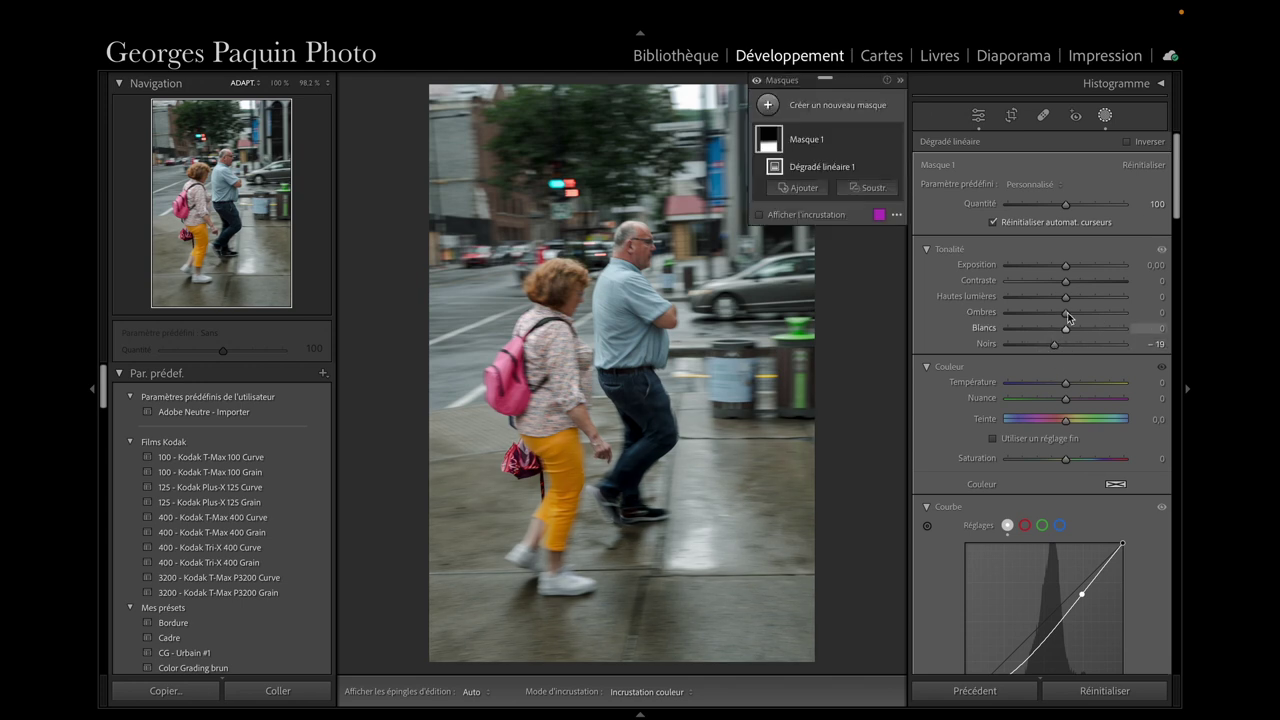
left_click_drag(1065, 281, 1071, 281)
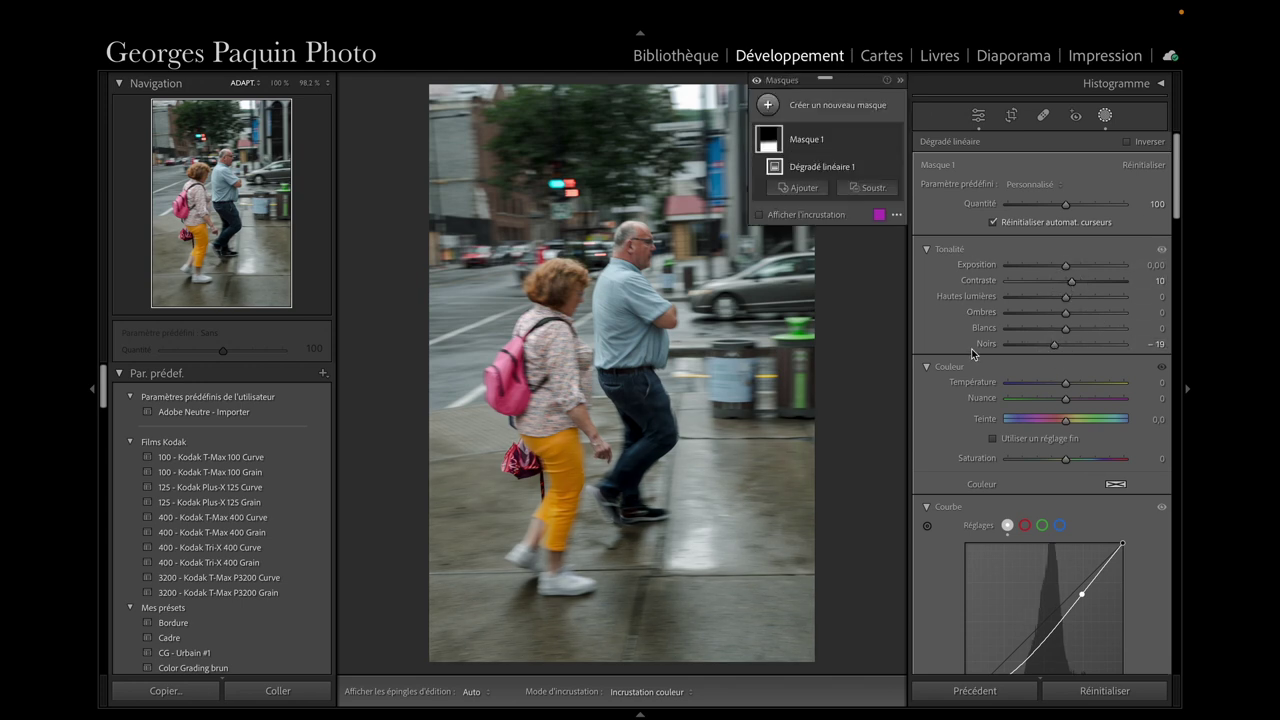
scroll(971, 349, "down", 4)
scroll(971, 349, "down", 5)
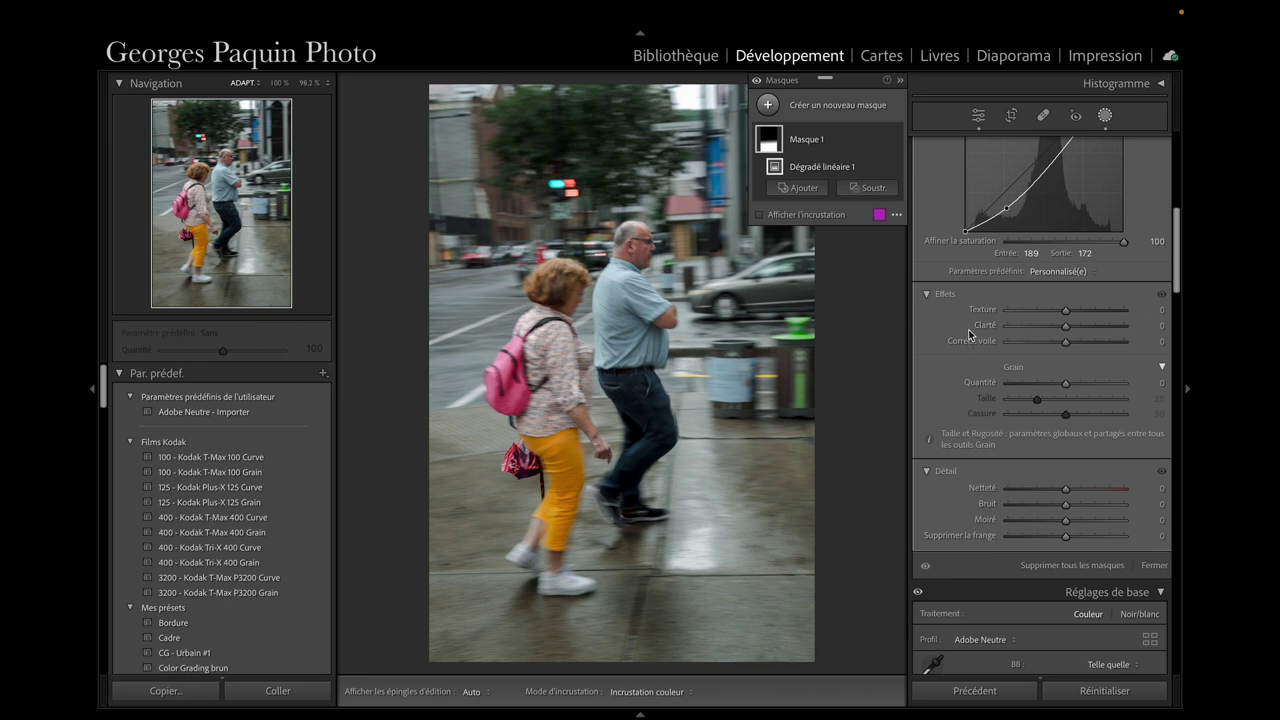
Step: Set the mask's Texture to 26 and Clarity to 18, compare it on and off, and close Masking
left_click_drag(1066, 330, 1077, 333)
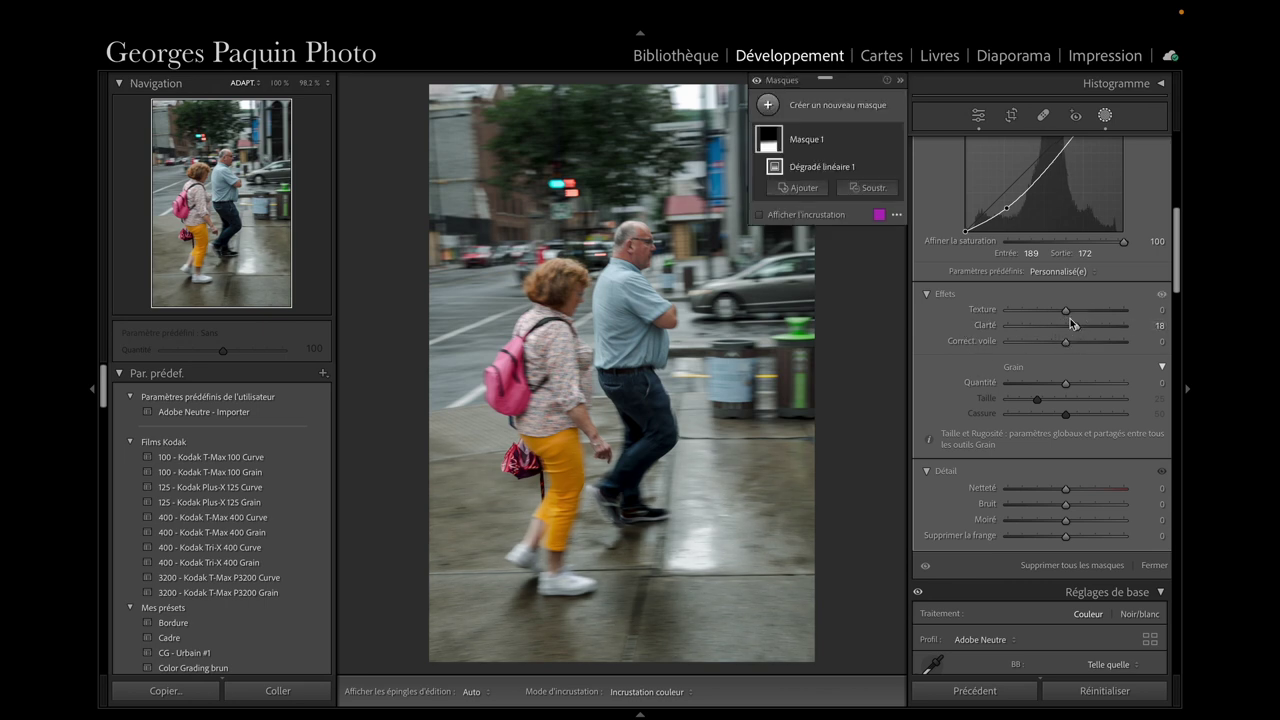
left_click_drag(1069, 316, 1081, 316)
left_click(895, 139)
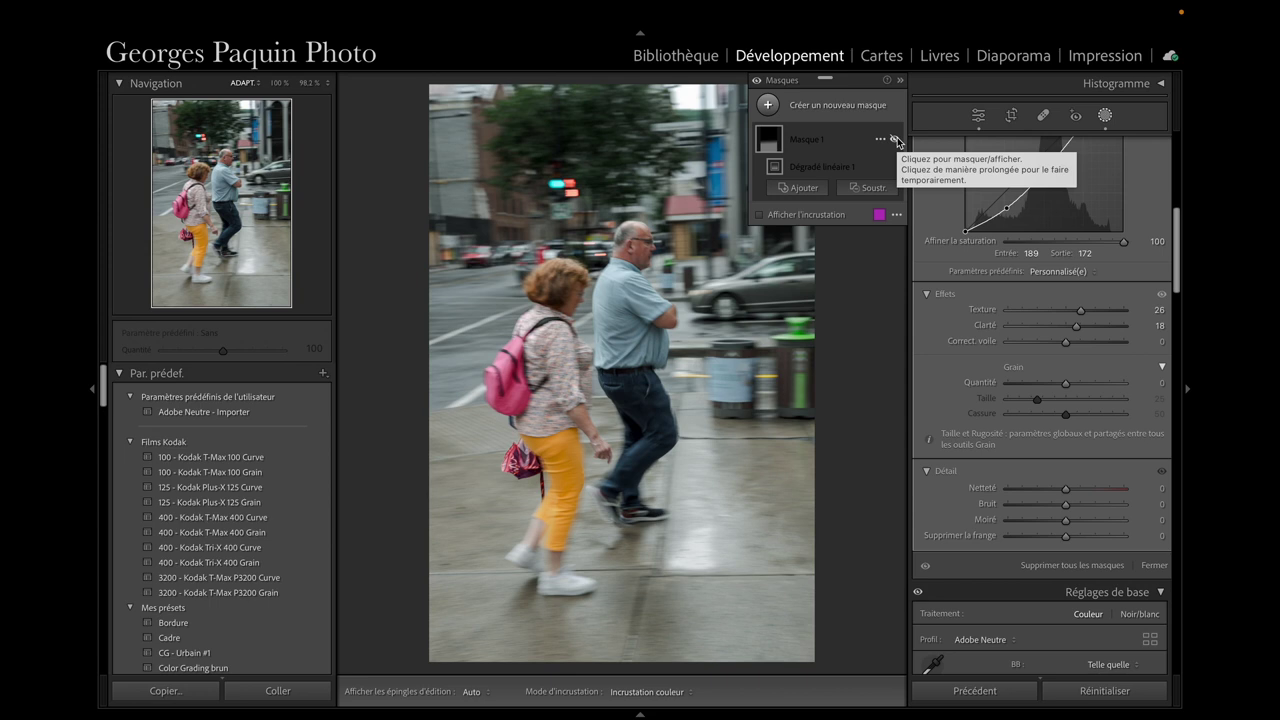
left_click(895, 139)
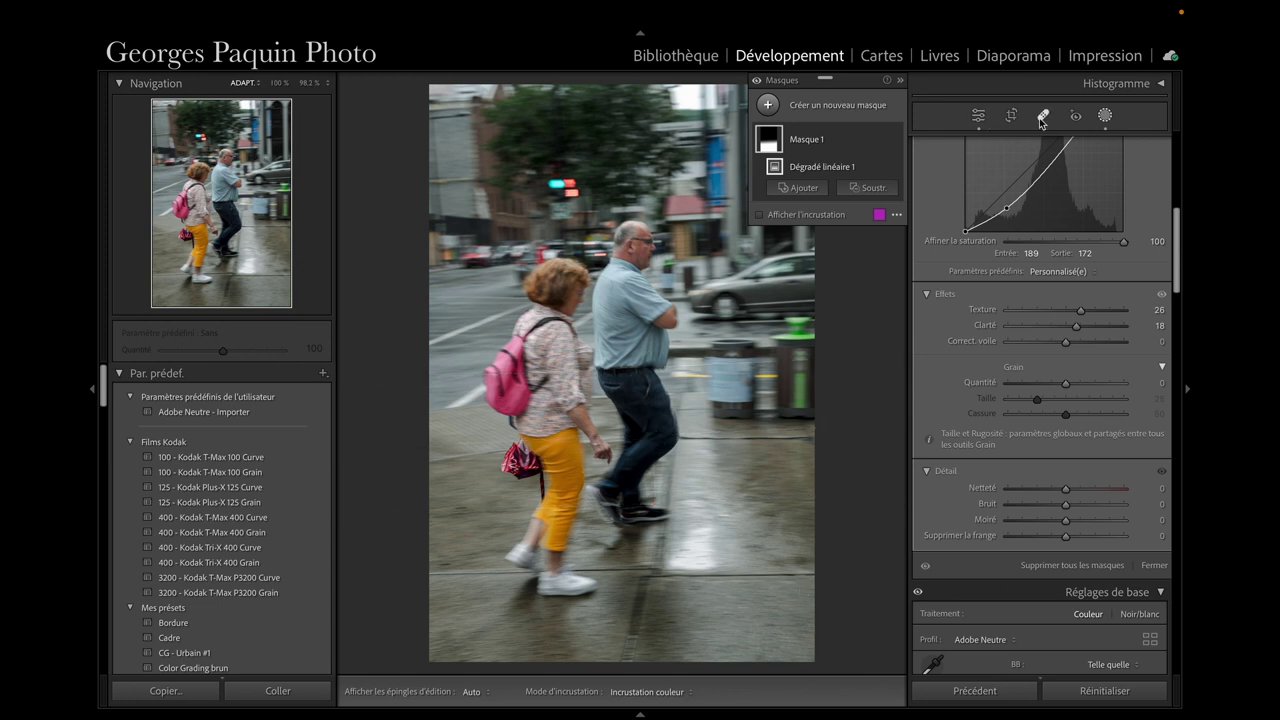
left_click(1105, 117)
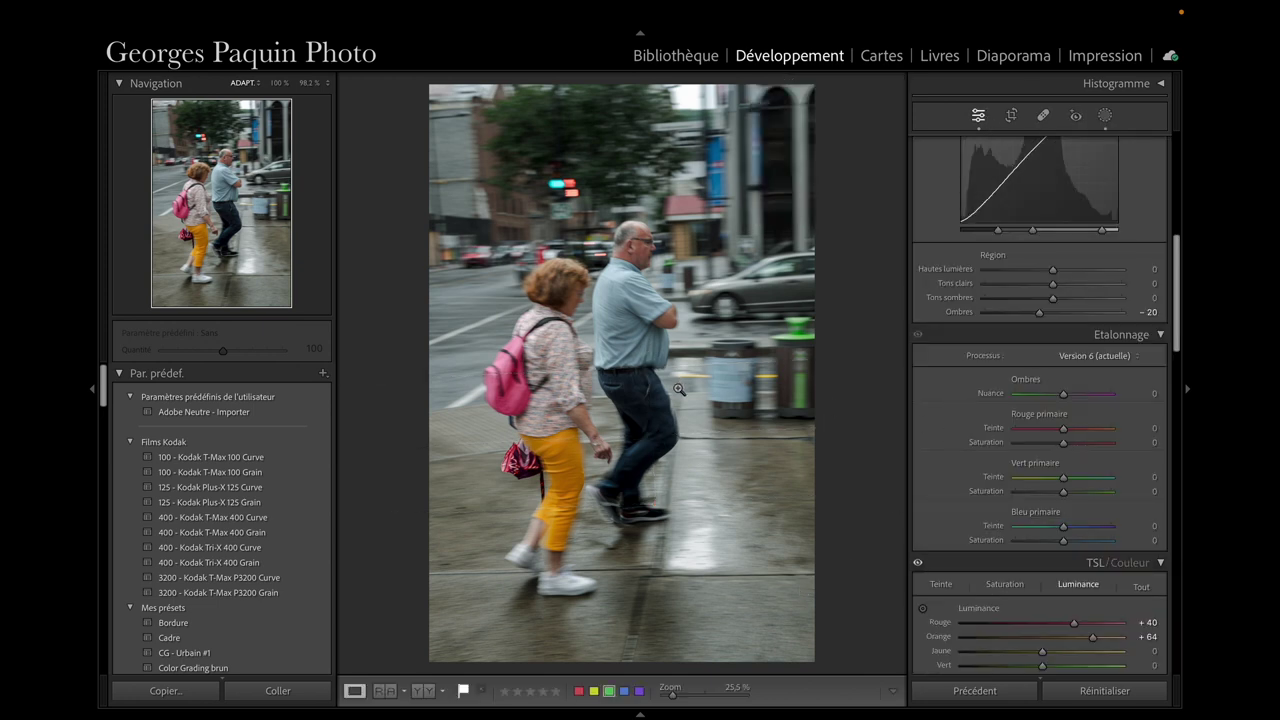
Step: Crop the couple photo to 4 x 5 / 8 x 10, nudging the frame to centre the pair
left_click(1012, 117)
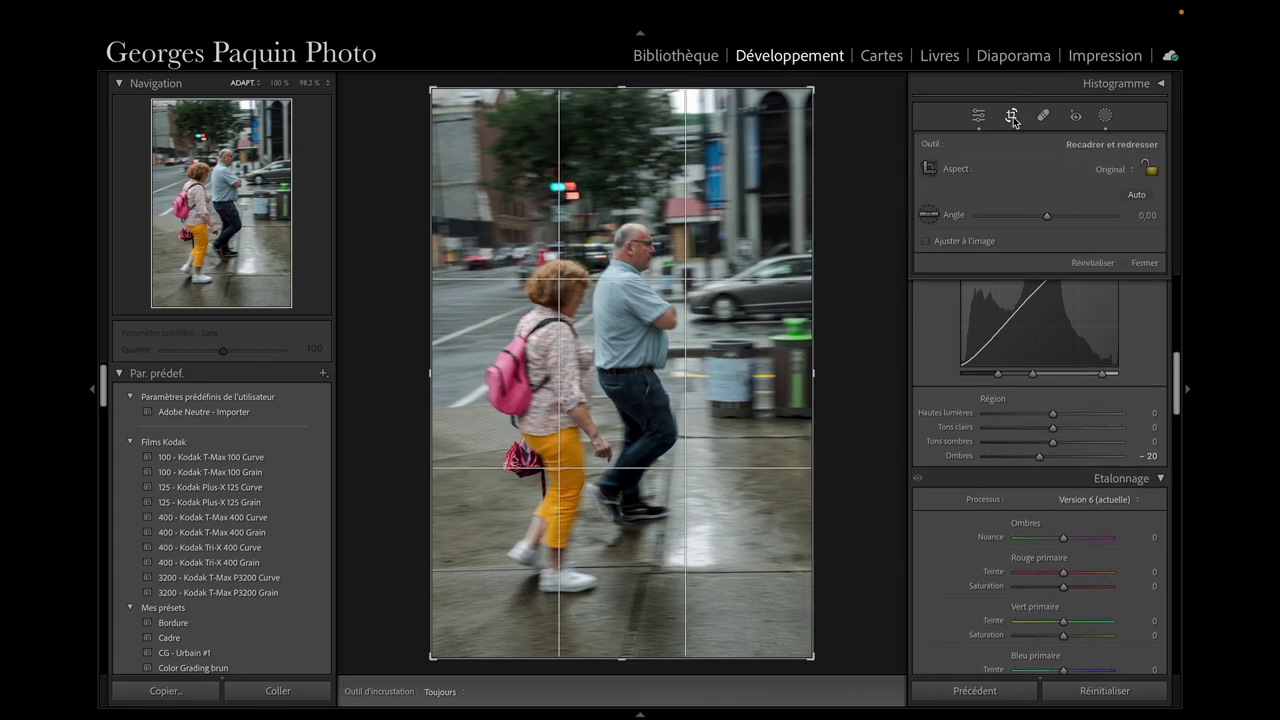
left_click(1115, 170)
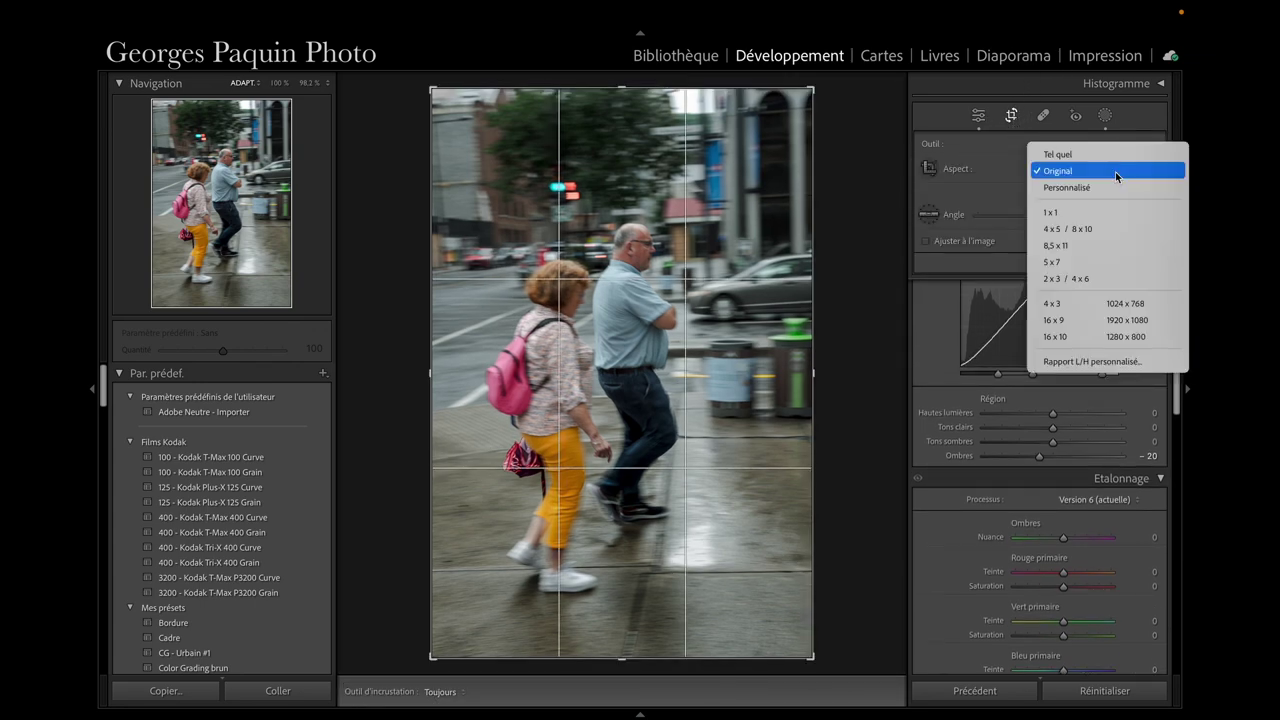
left_click(1050, 226)
left_click_drag(560, 395, 560, 373)
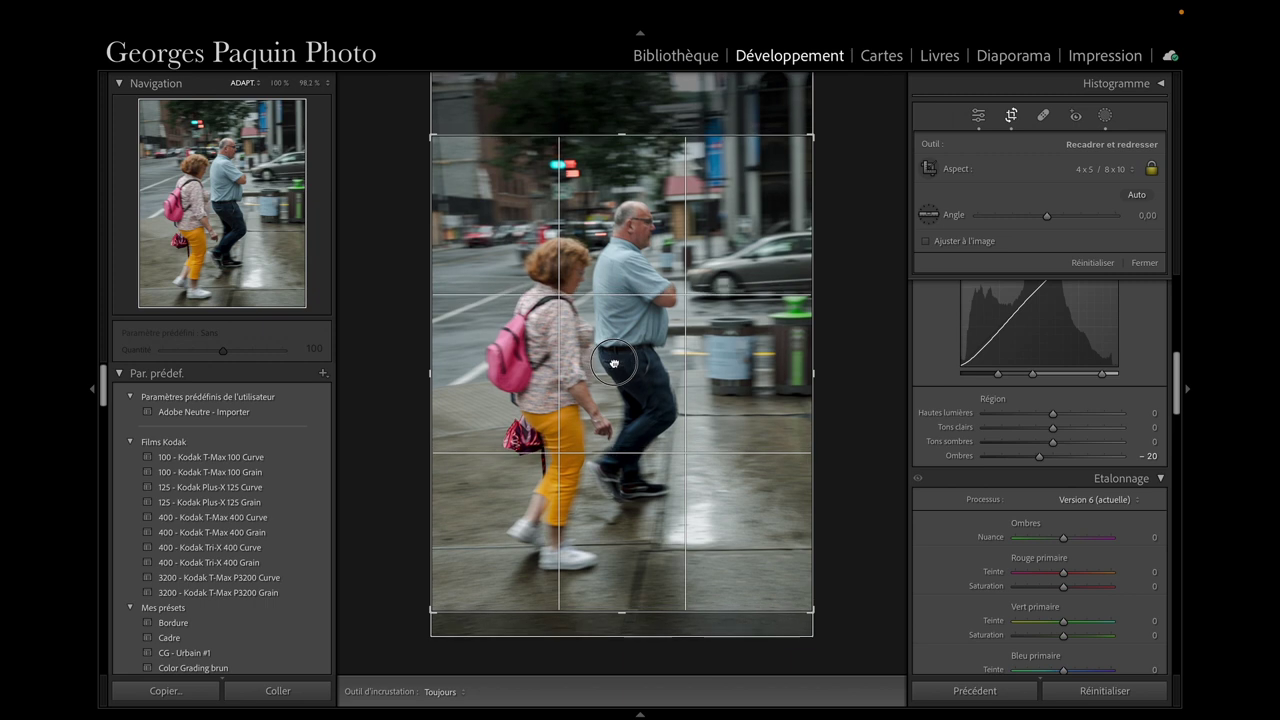
left_click(1144, 263)
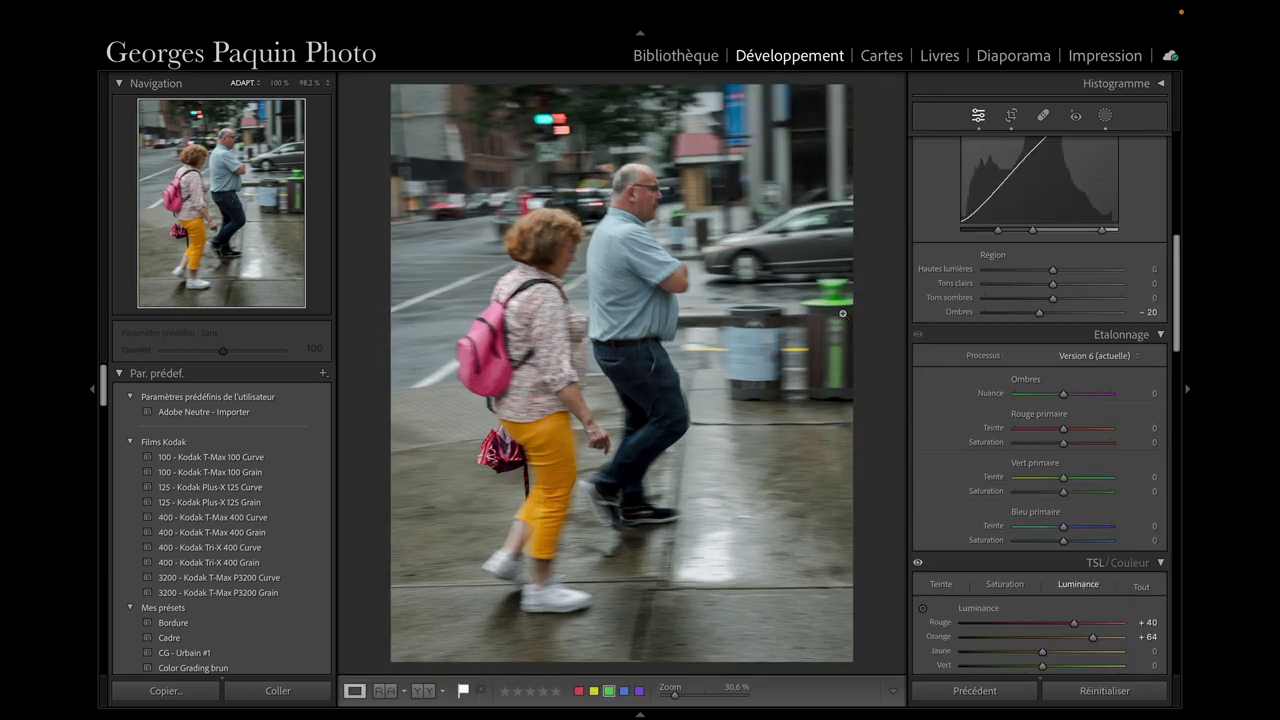
Step: Add an inverted radial gradient mask drawn as an oval around the couple
left_click(1105, 117)
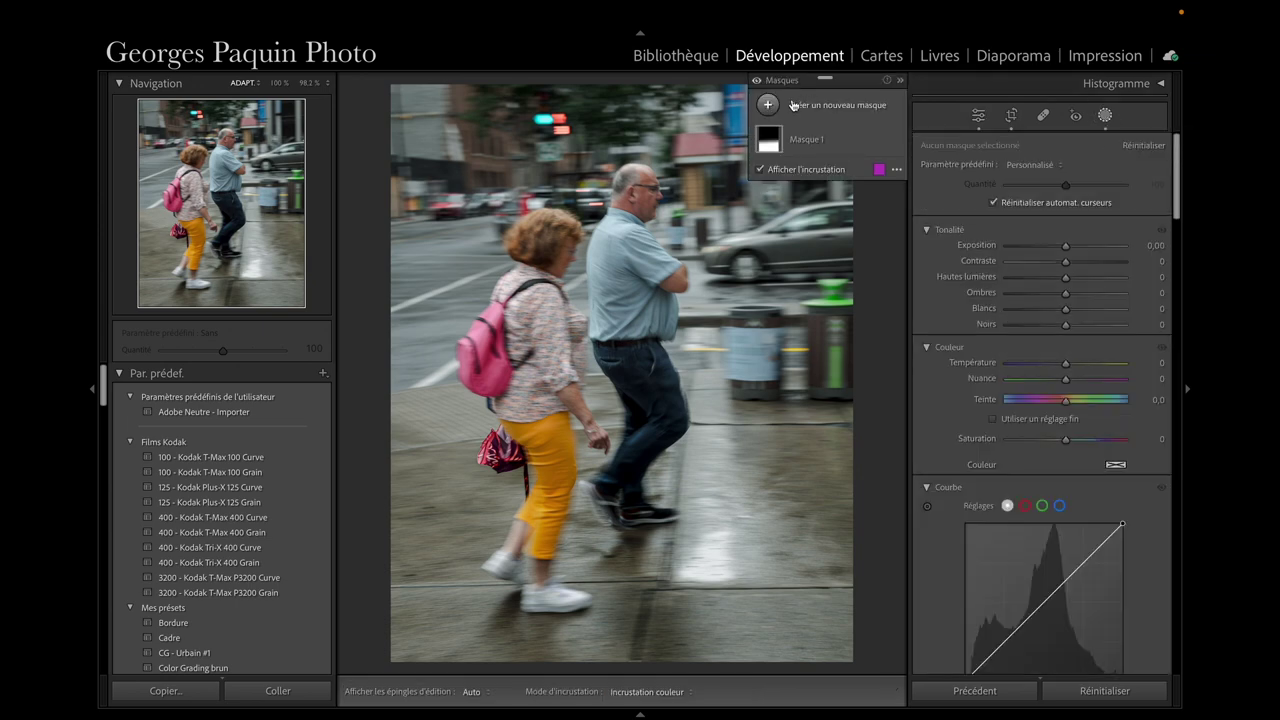
left_click(767, 106)
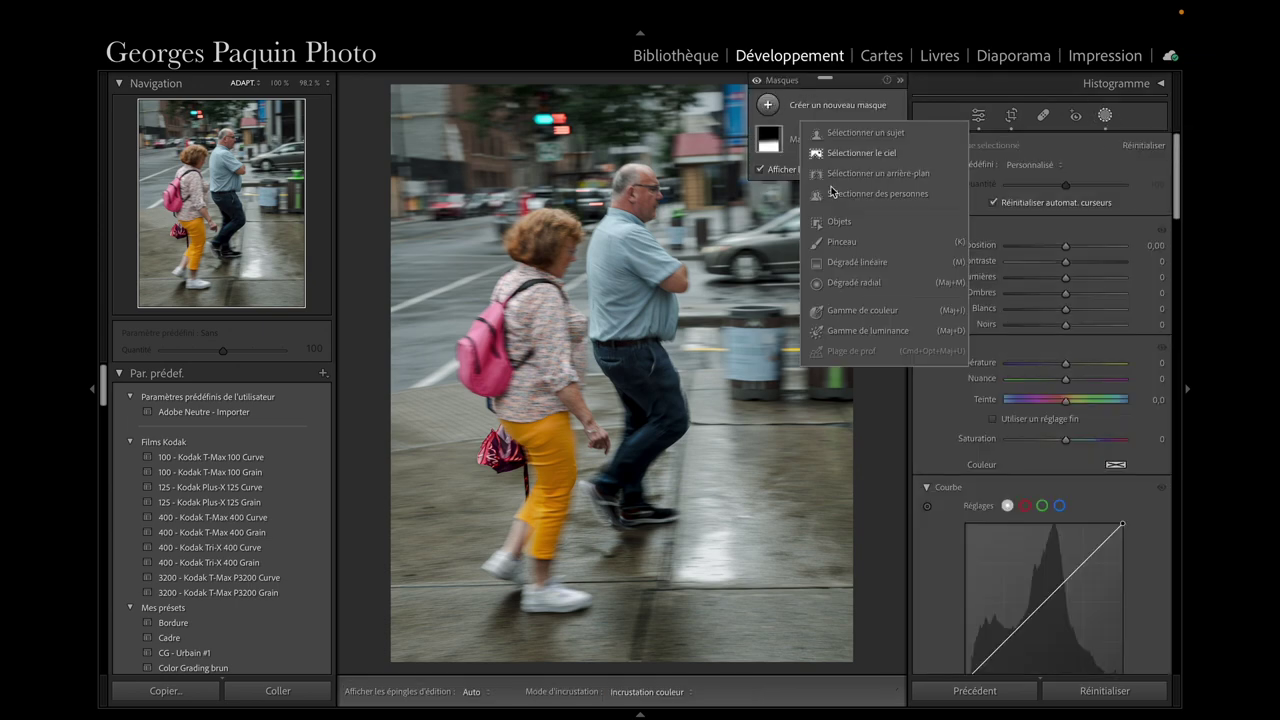
left_click(866, 286)
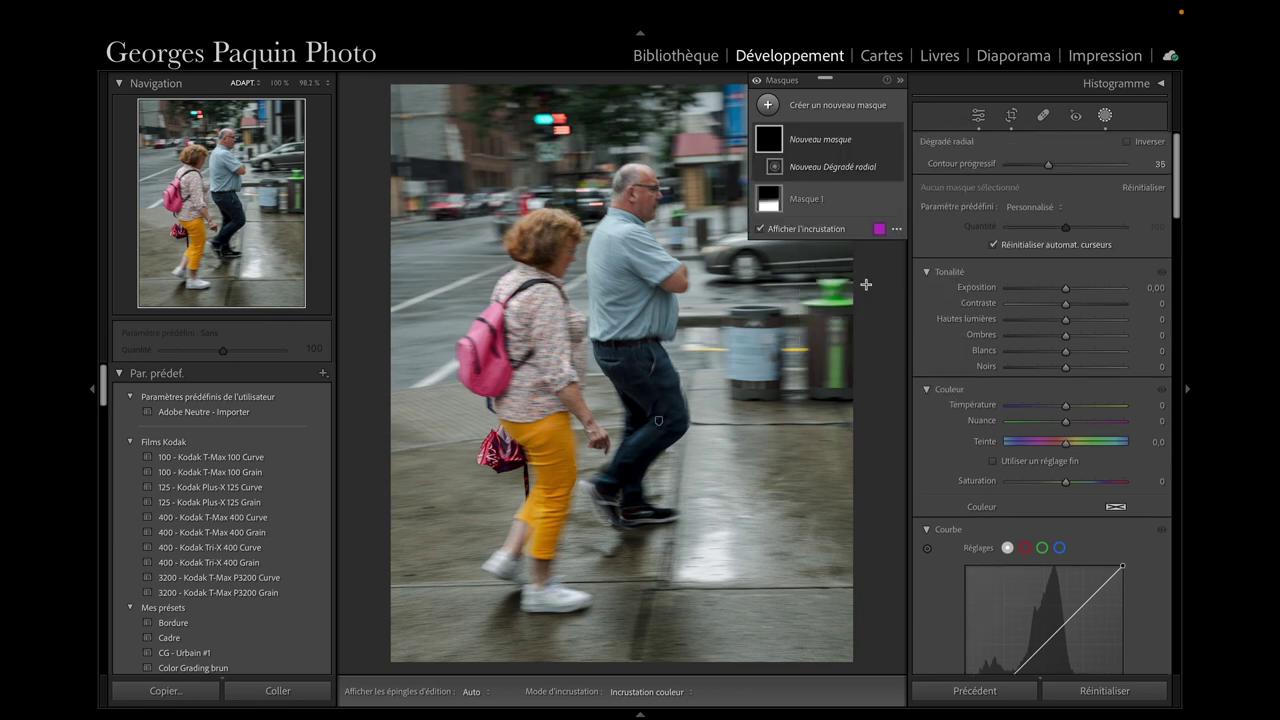
left_click(1127, 141)
left_click_drag(592, 241, 752, 494)
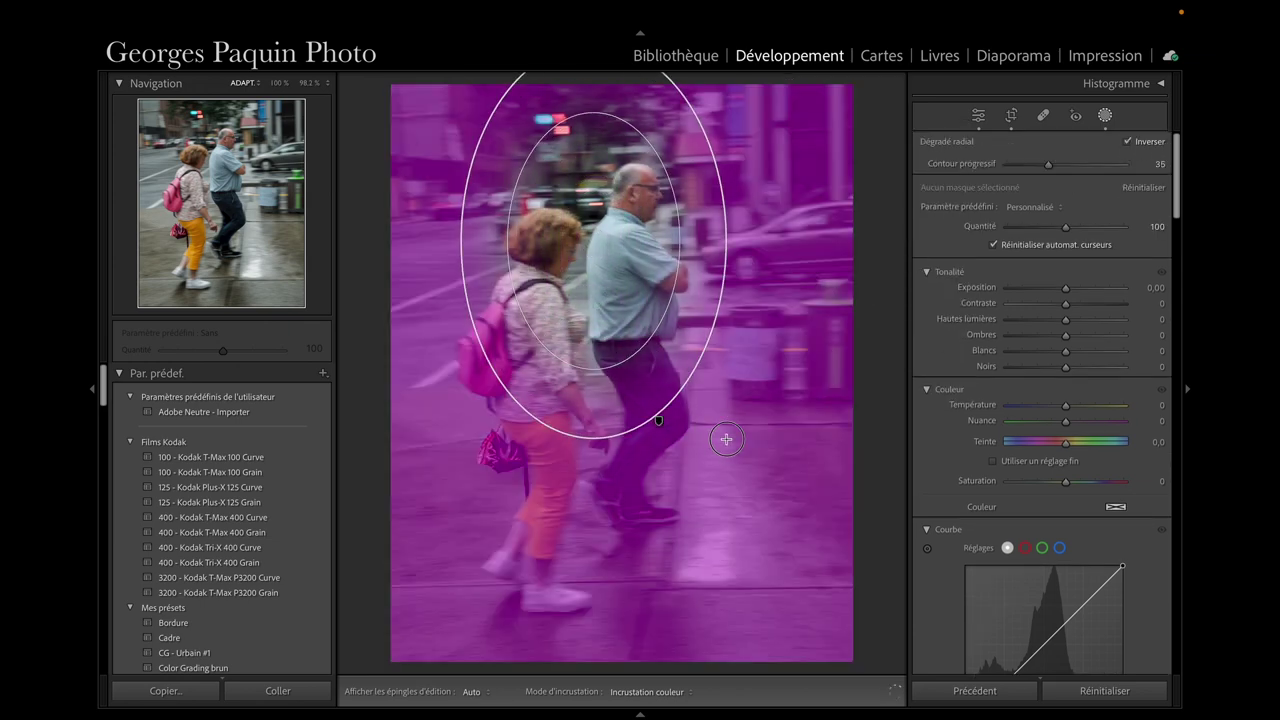
left_click_drag(752, 494, 783, 560)
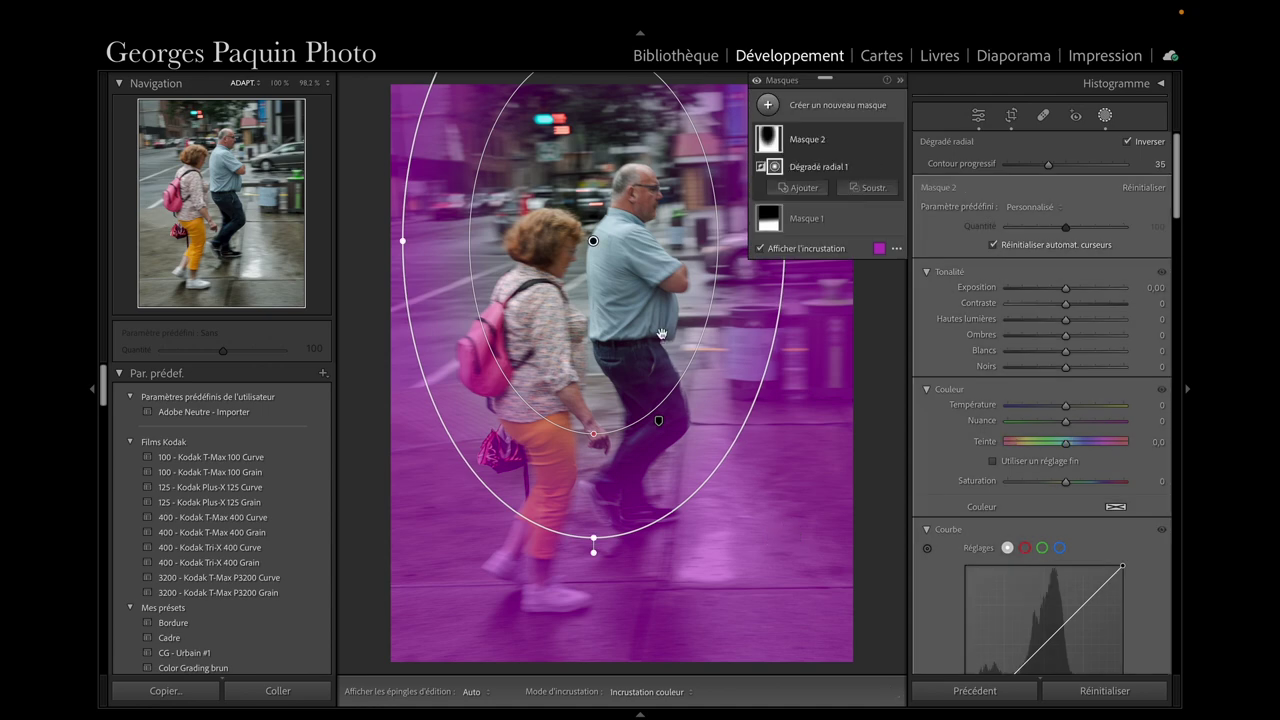
left_click_drag(651, 363, 650, 404)
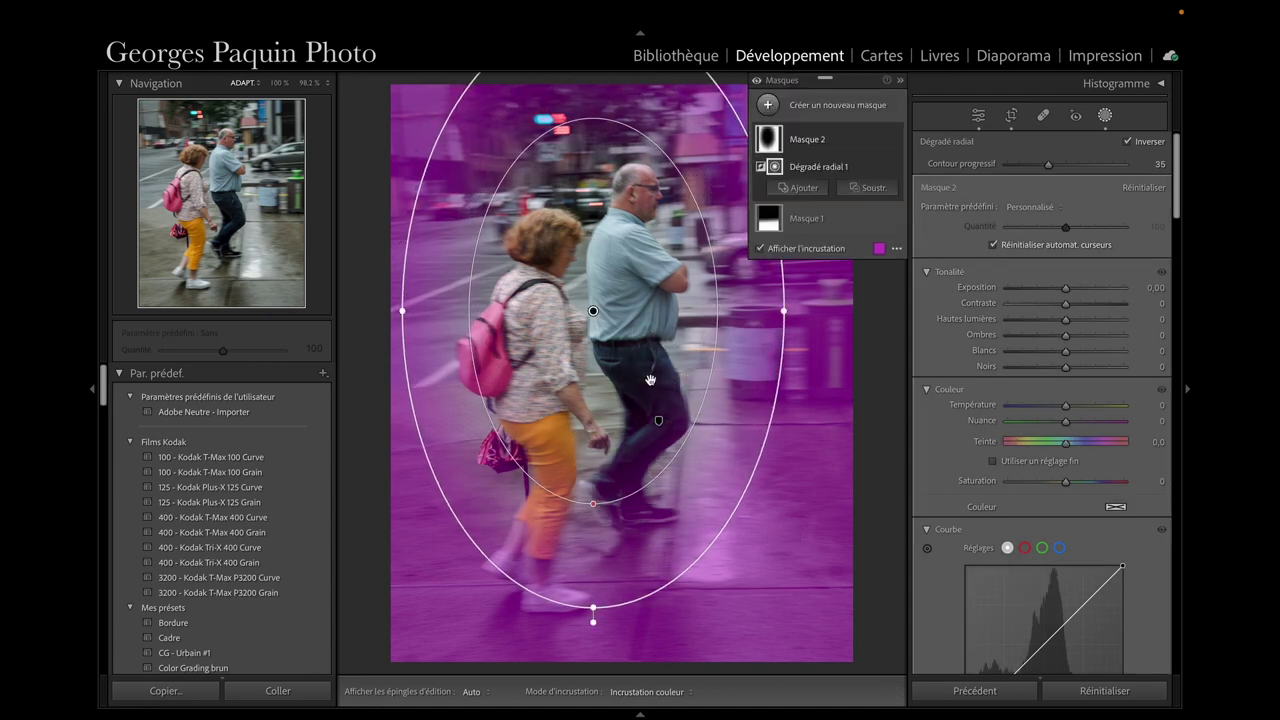
Step: Set the mask's exposure to −0.45 to darken everything outside the oval
left_click(760, 248)
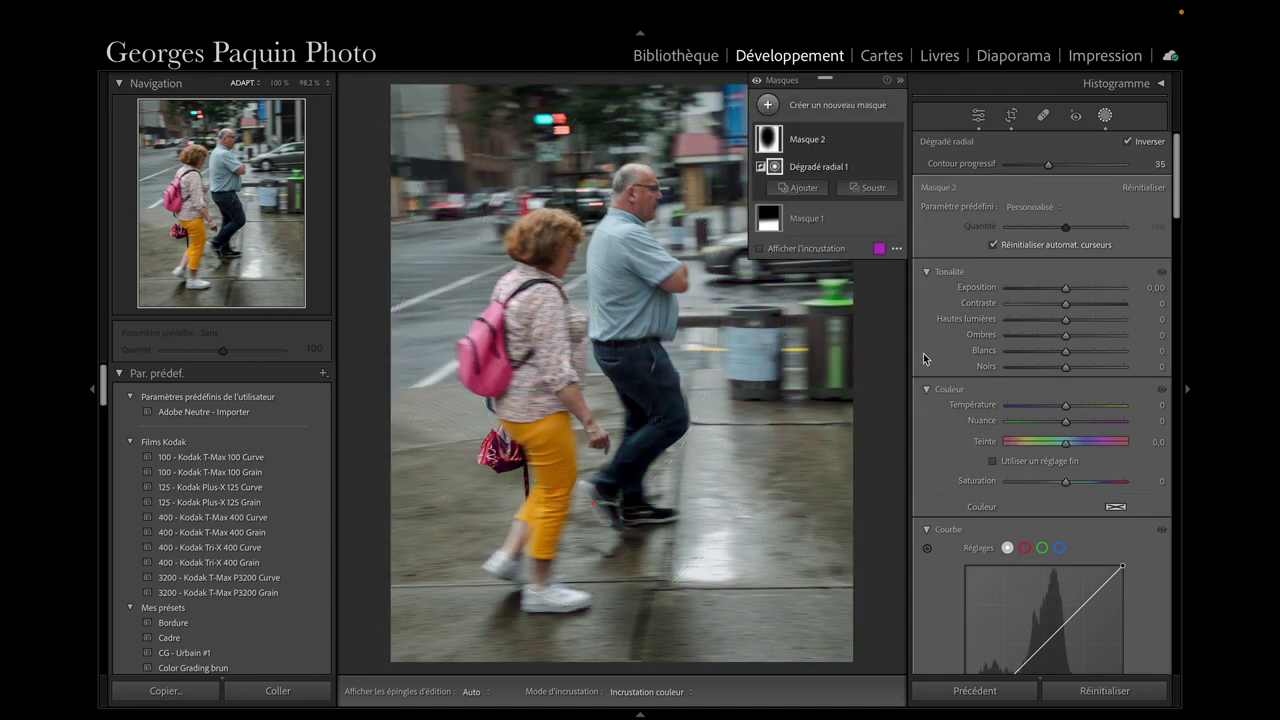
left_click_drag(1066, 289, 1060, 293)
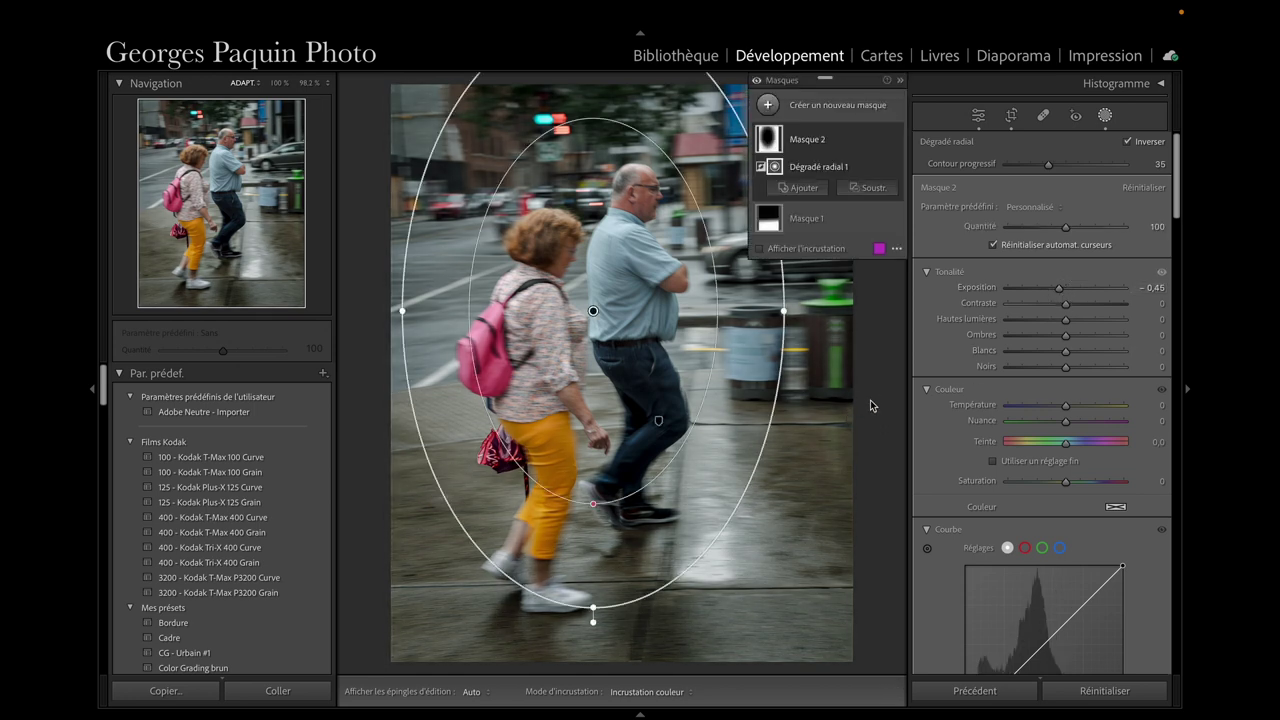
key("o")
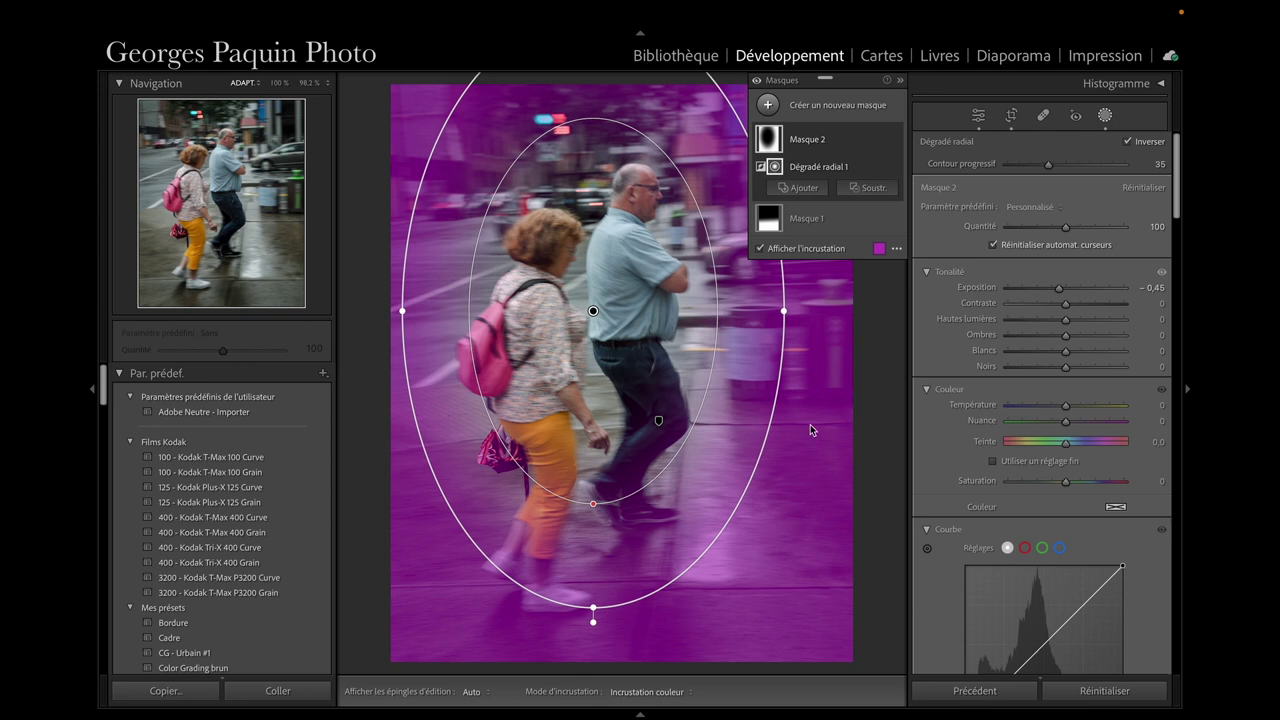
Step: Subtract an inverted linear gradient across the lower photo to spare the sidewalk
left_click(876, 190)
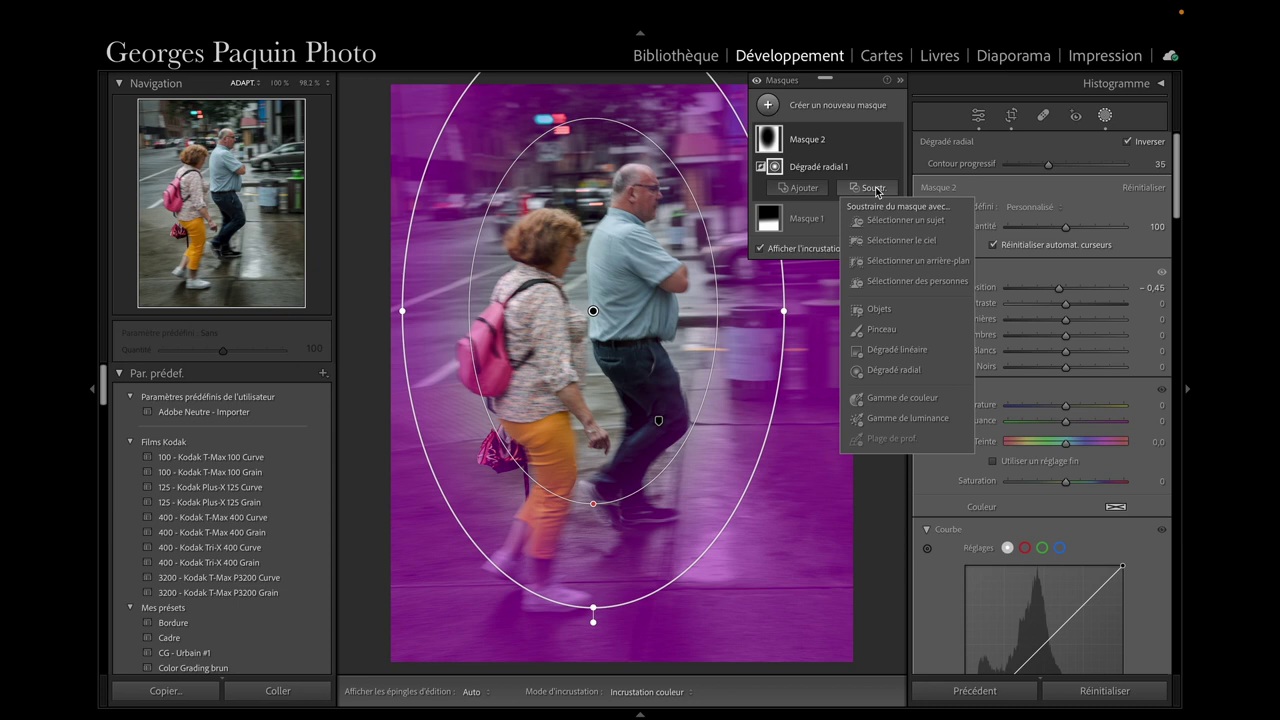
left_click(920, 352)
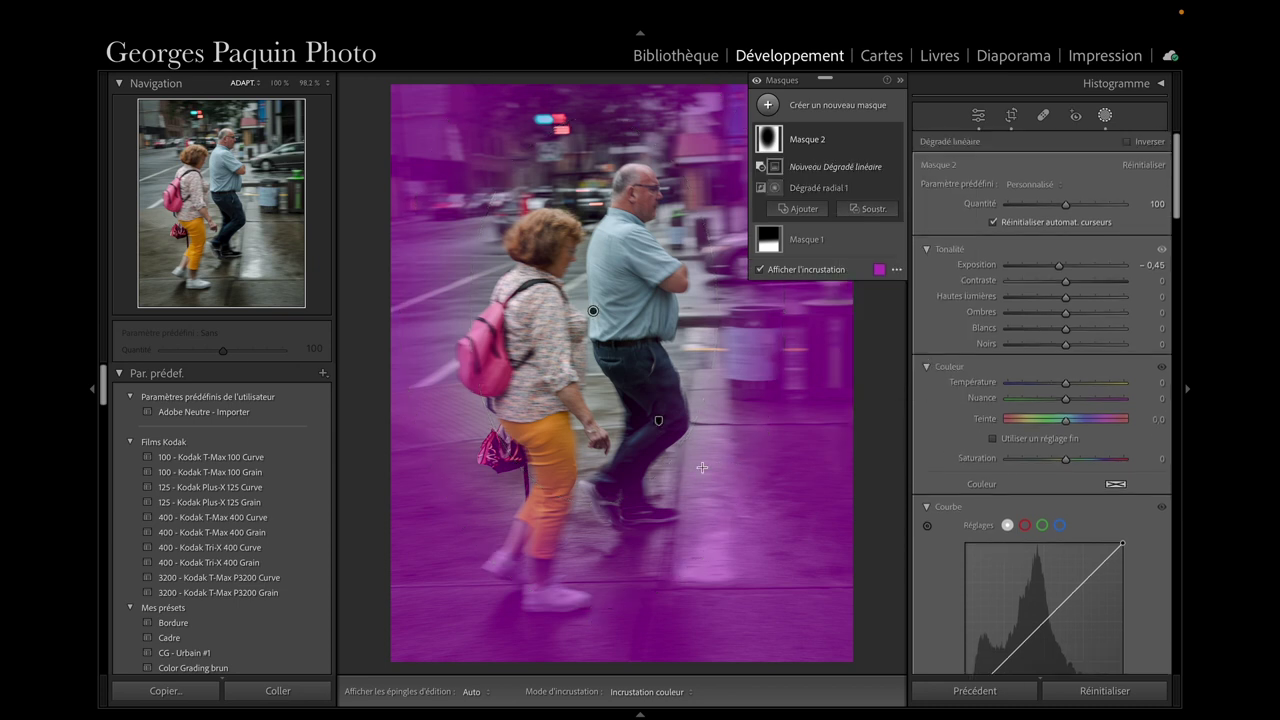
mouse_move(686, 502)
left_mouse_down()
mouse_move(676, 413)
mouse_move(678, 426)
left_mouse_up()
key("apostrophe")
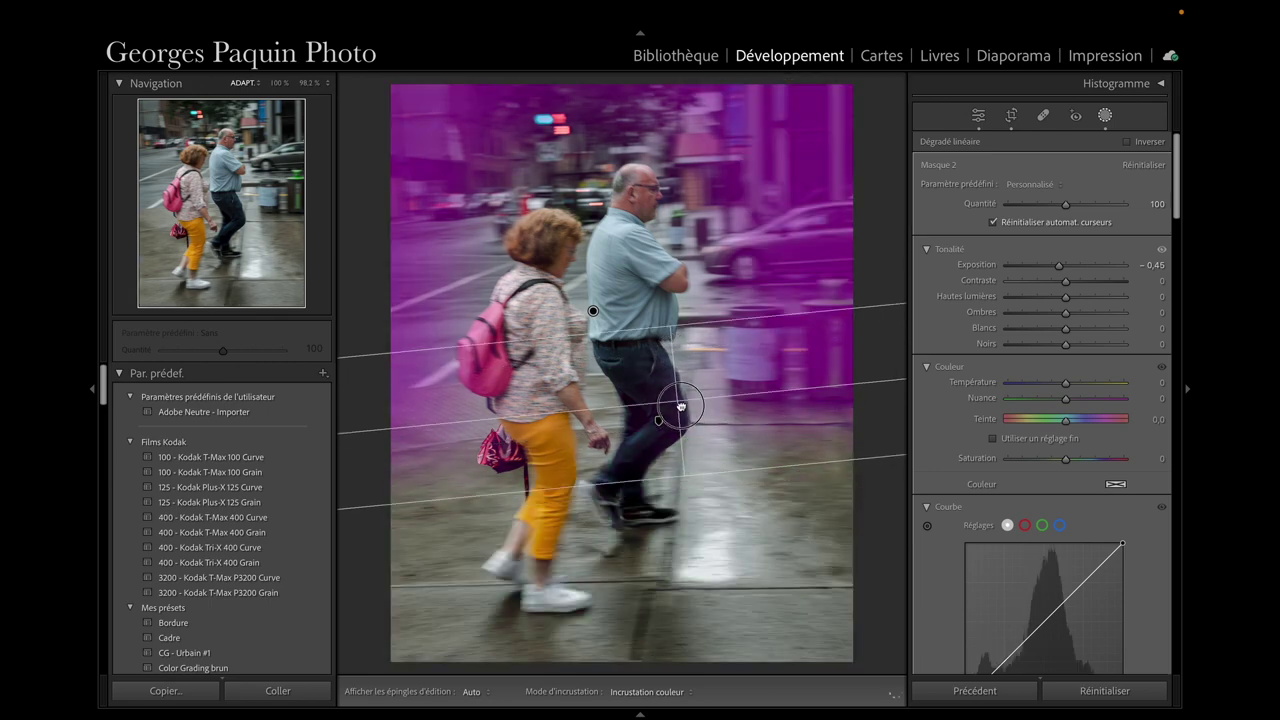
key("o")
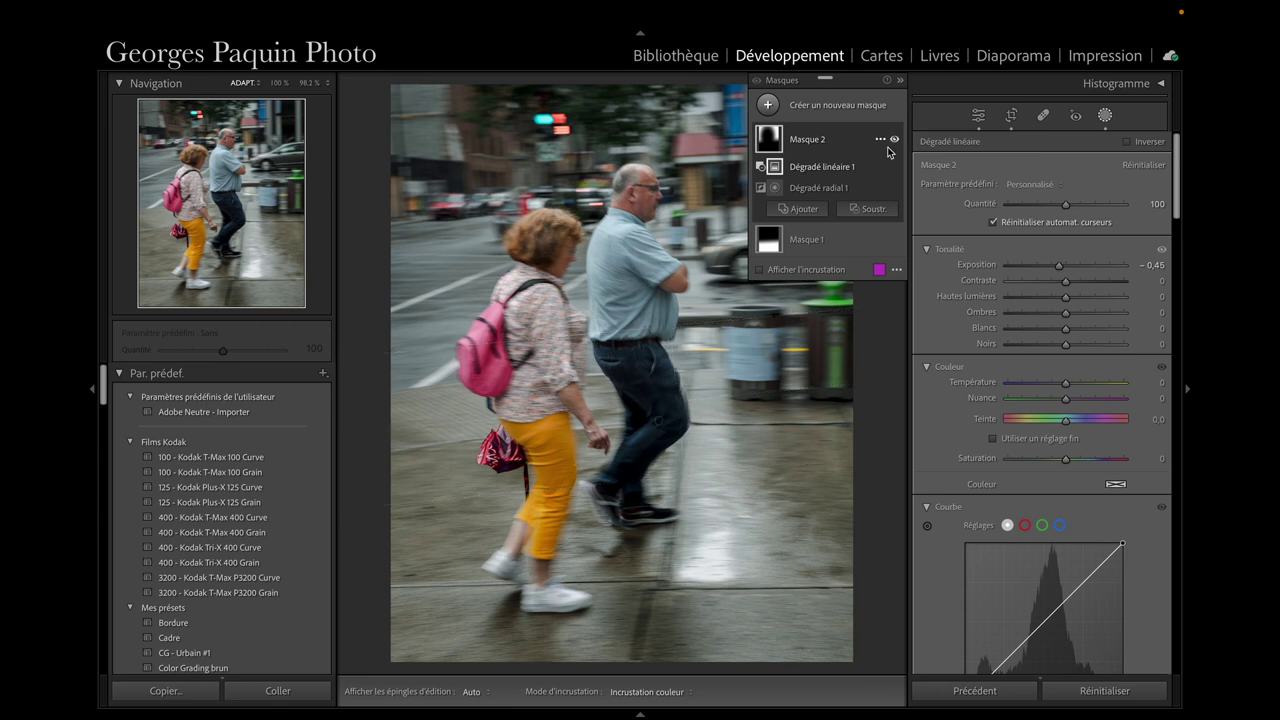
Step: Toggle Masque 2 off and on to compare, then close Masking
left_click(896, 141)
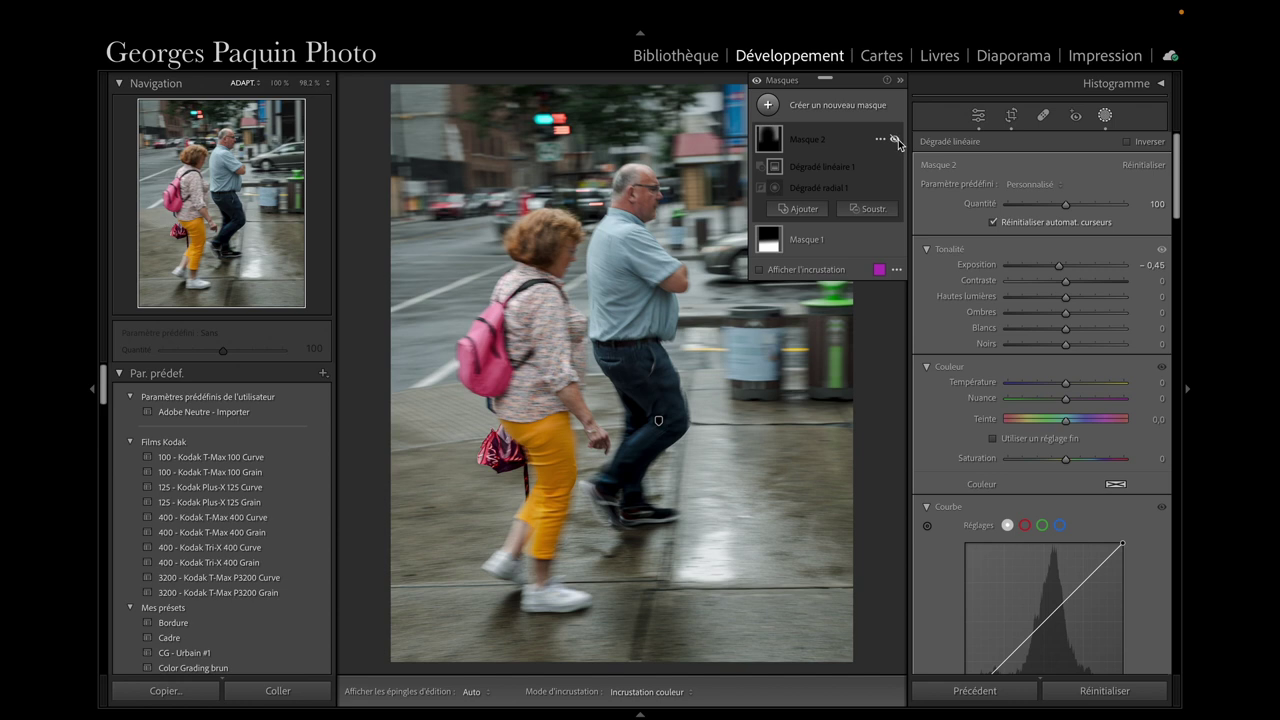
left_click(896, 141)
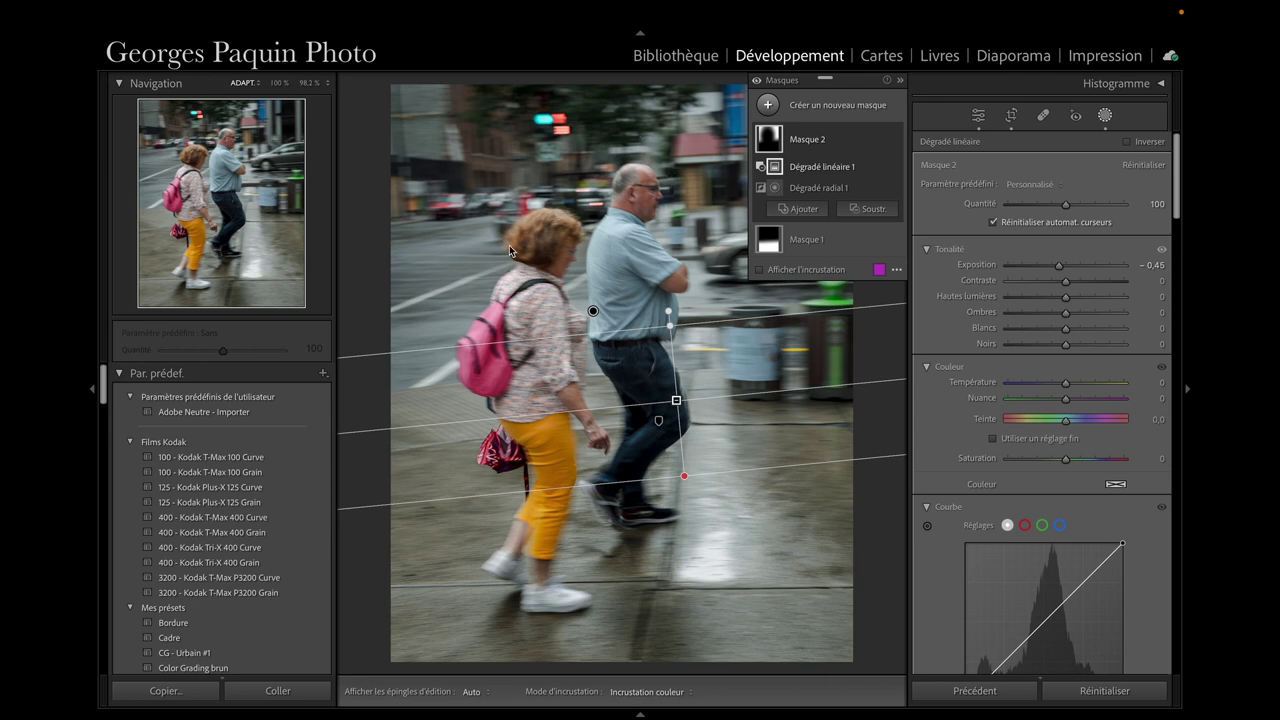
left_click(978, 115)
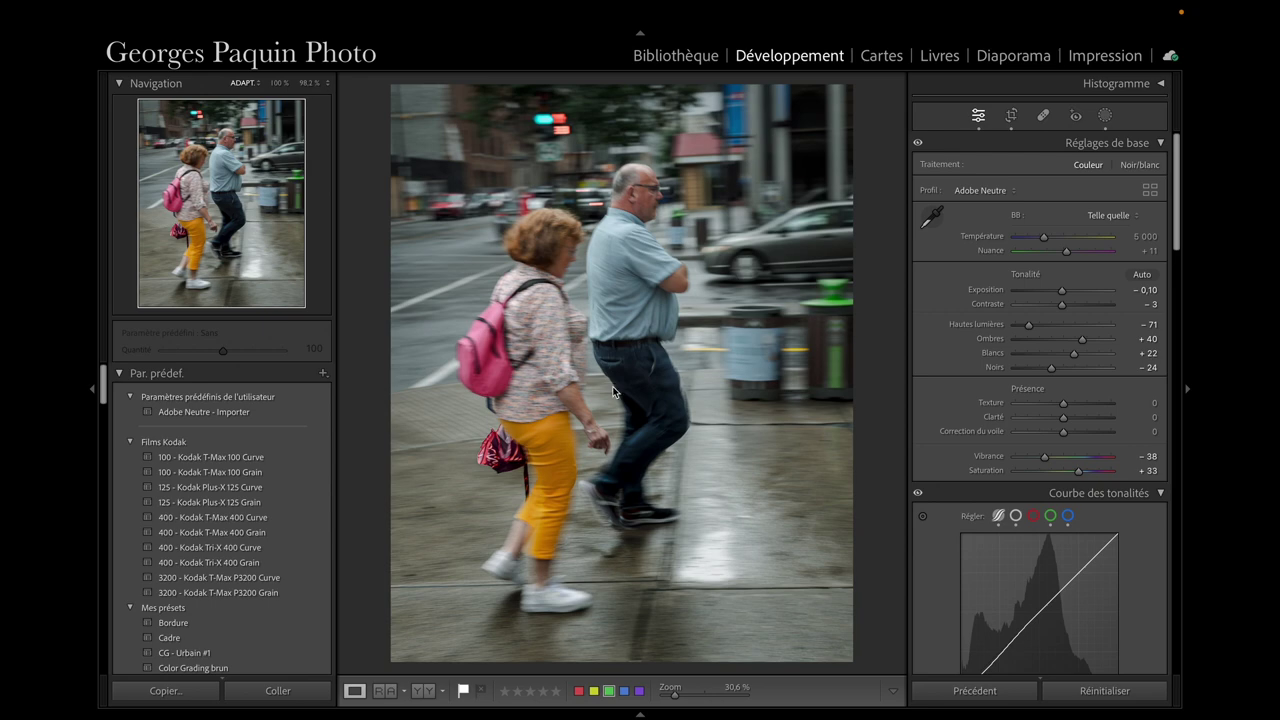
Step: Select all three street photos in the Library grid and bring up Sync Settings
key("g")
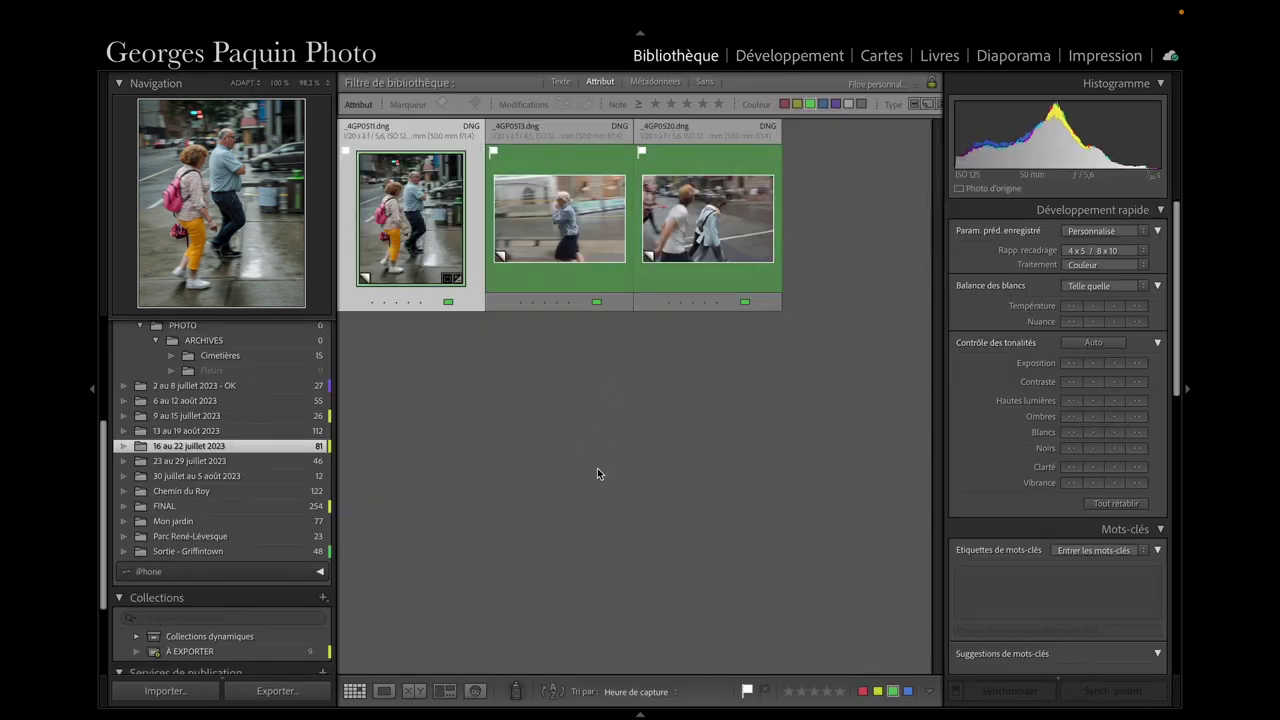
left_click(703, 255, "shift")
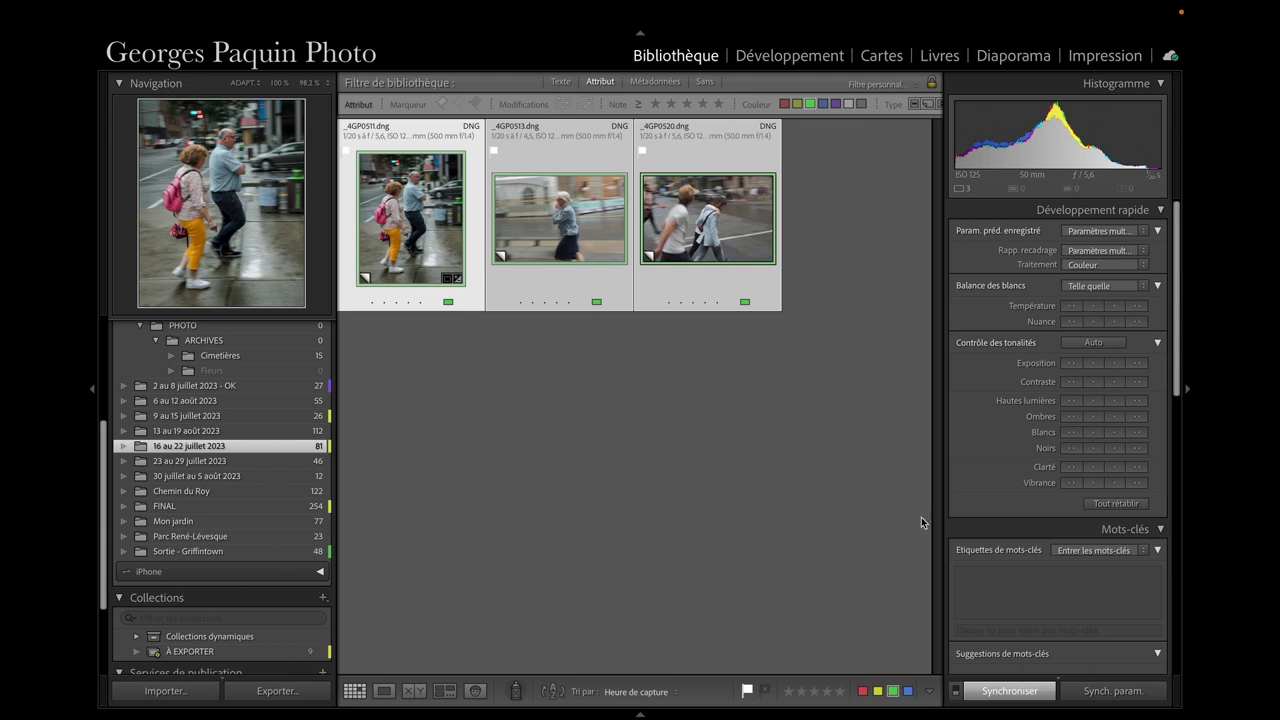
left_click(1113, 691)
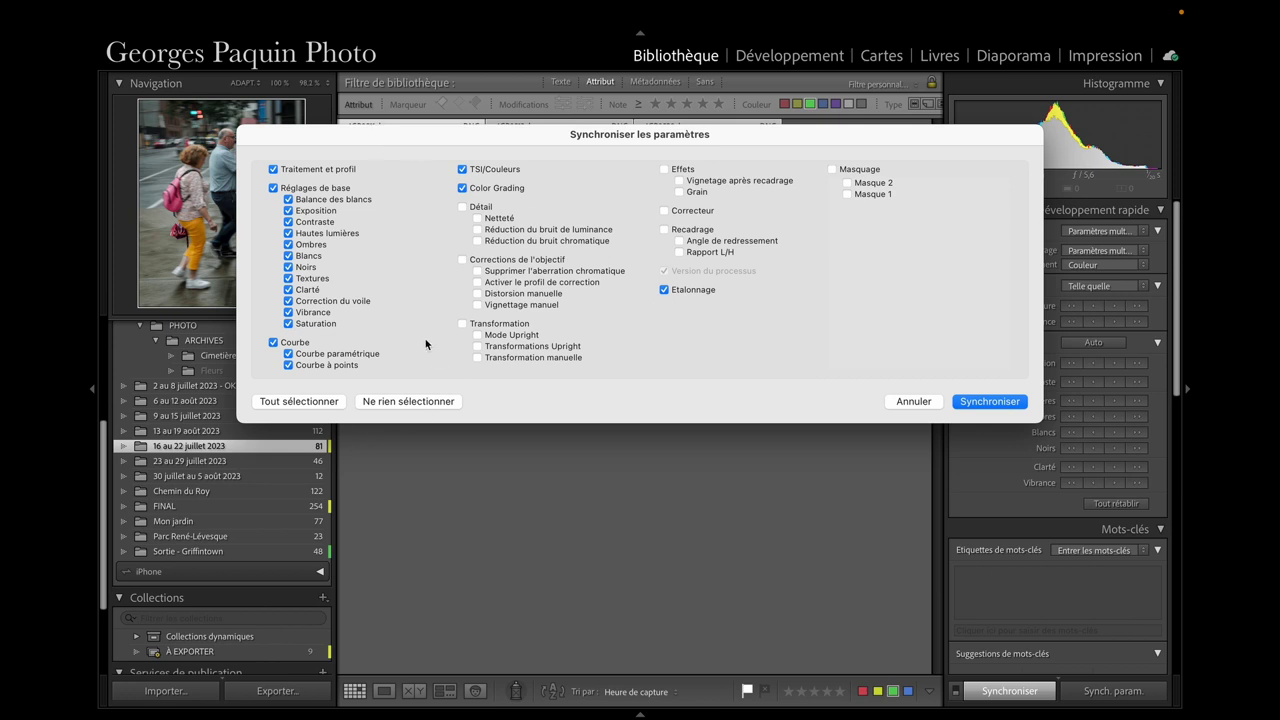
Step: Check all sync settings, then uncheck Masking, Crop and Spot Removal (Correcteur)
left_click(318, 405)
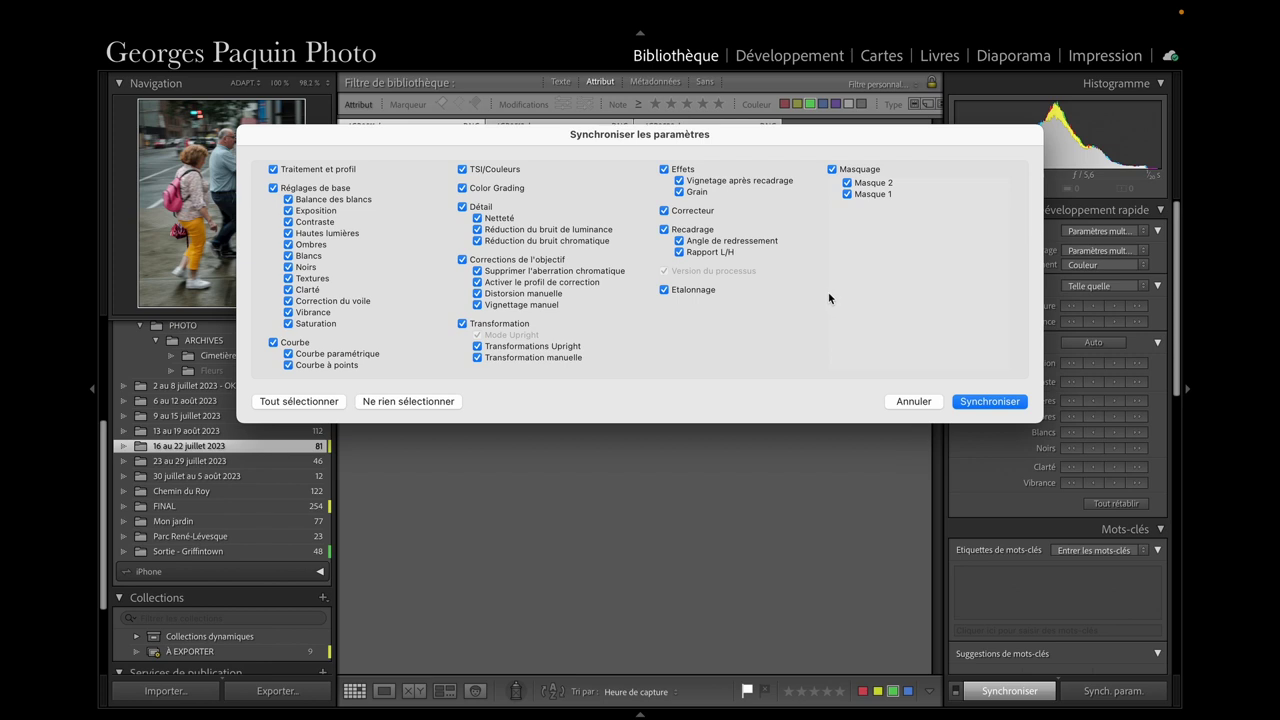
left_click(831, 170)
left_click(703, 231)
left_click(705, 212)
Step: Also exclude Transformation, Lens Corrections and Detail, then synchronize to the other two photos
left_click(523, 326)
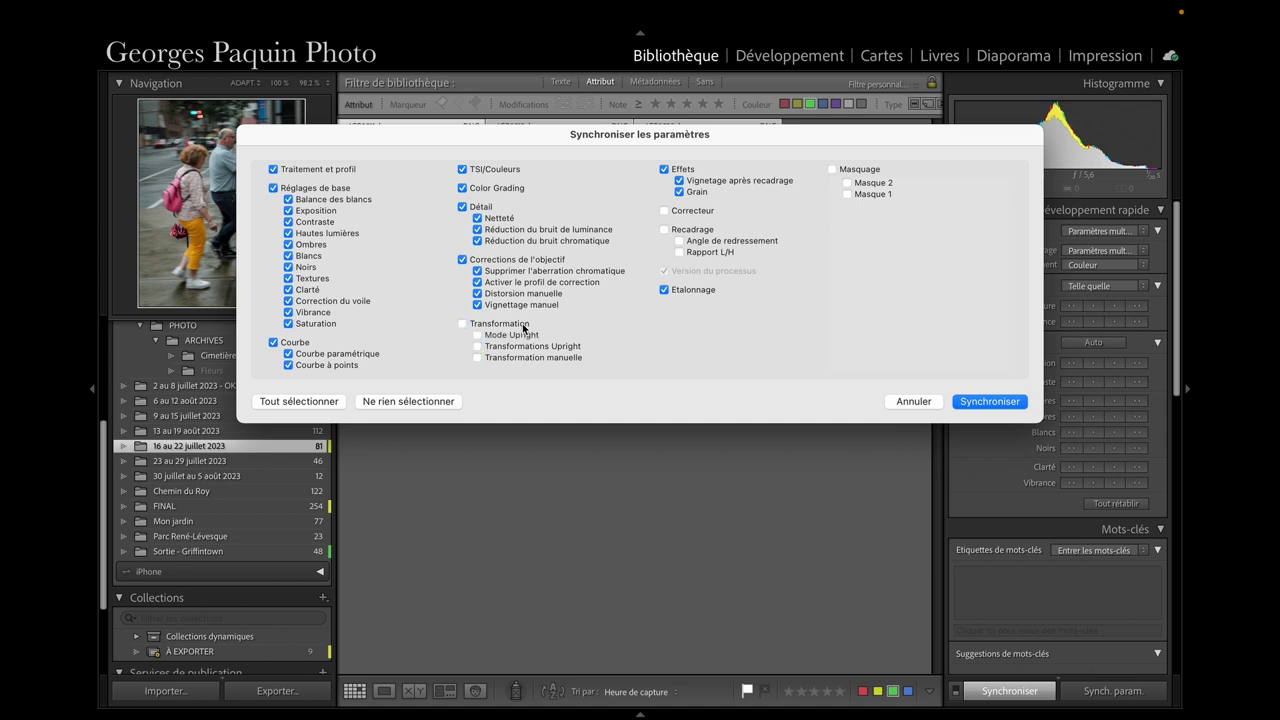
left_click(545, 262)
left_click(486, 208)
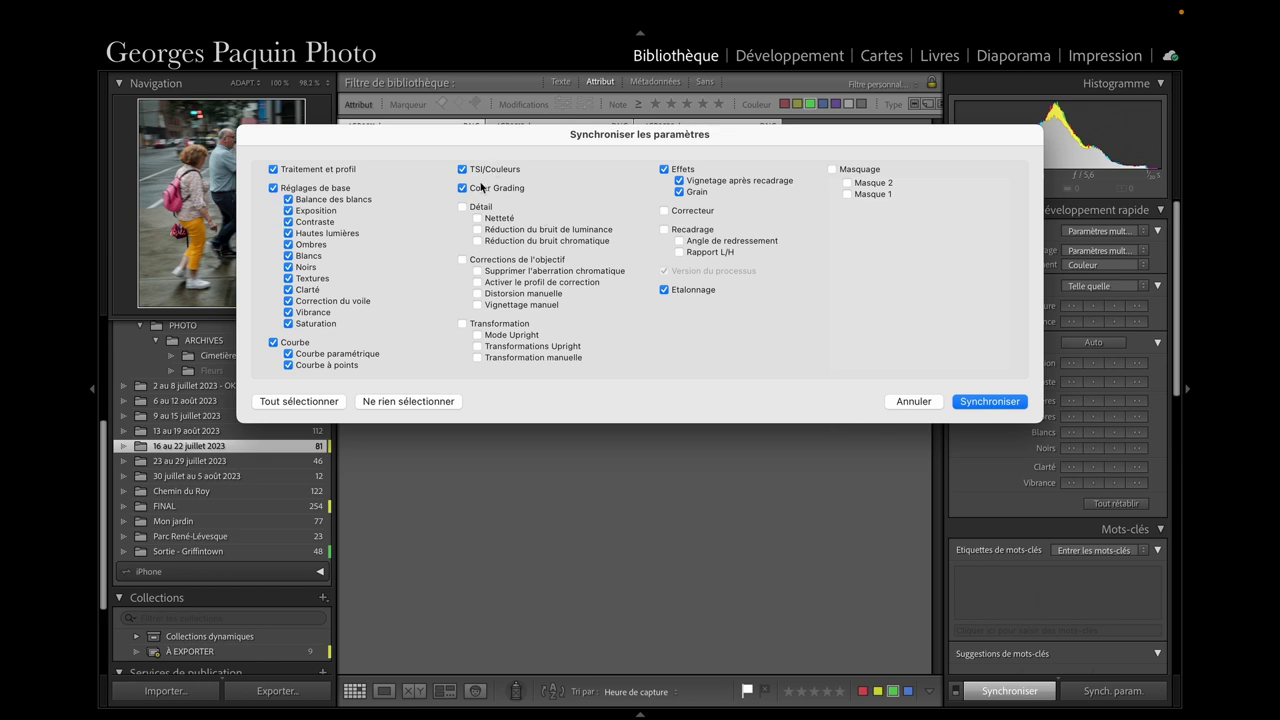
left_click(990, 402)
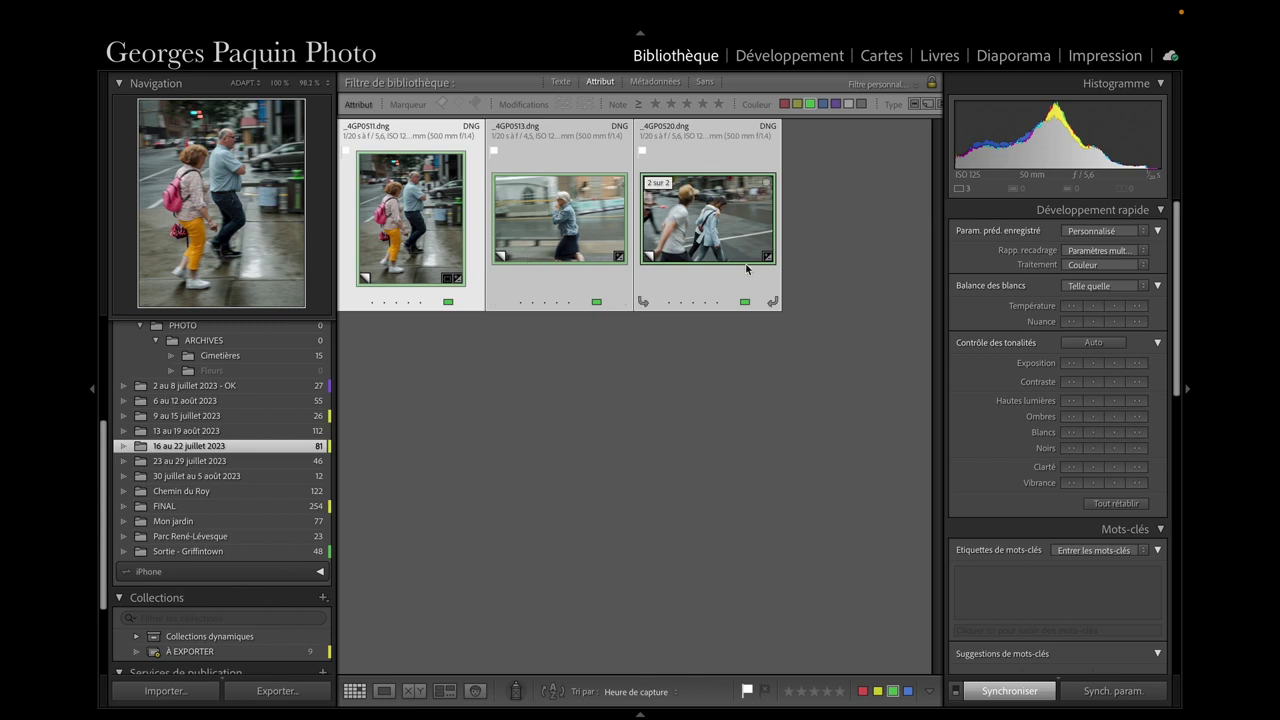
Step: Browse the Library loupe to the woman-in-denim photo and open it in Develop
left_click(696, 458)
double_click(569, 227)
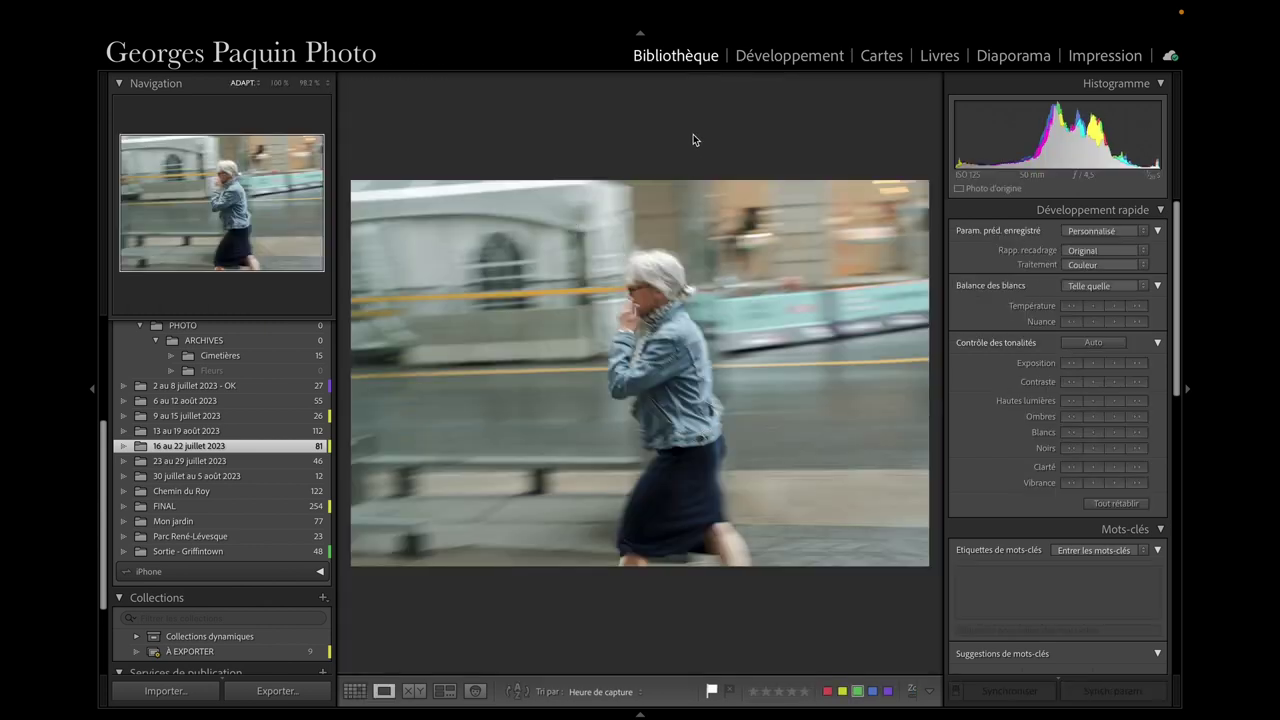
key("Right")
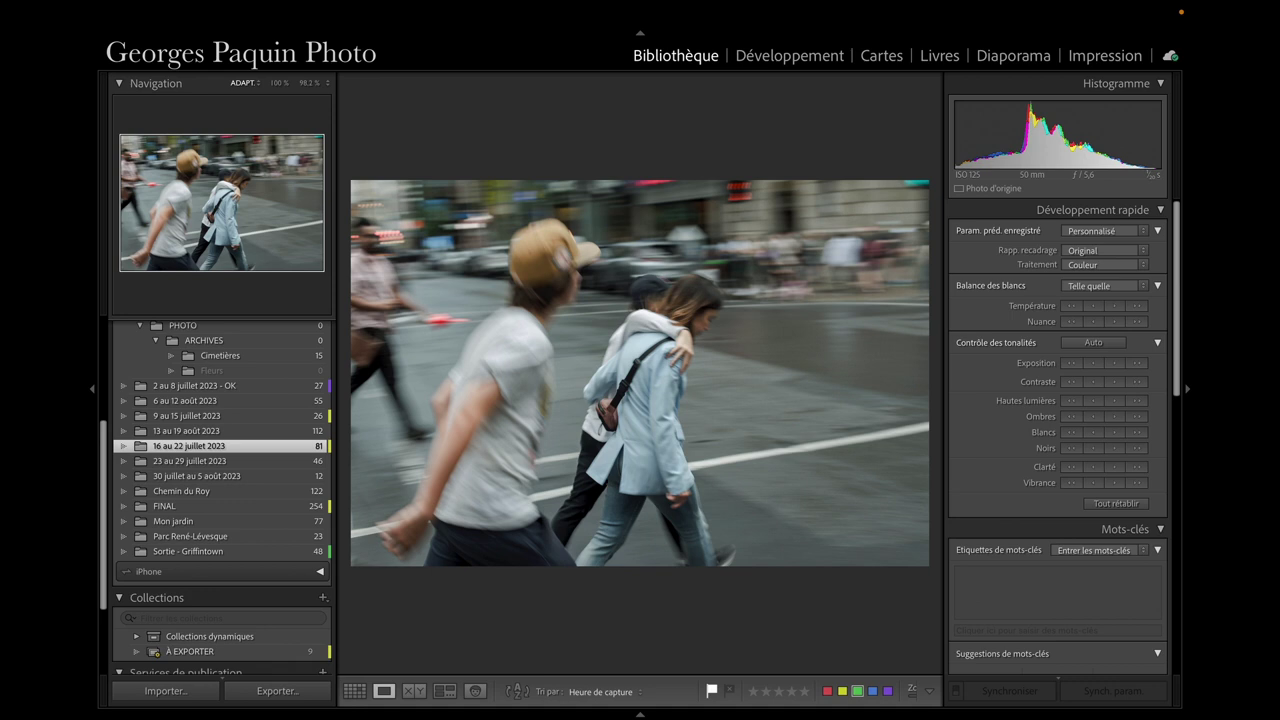
key("Right")
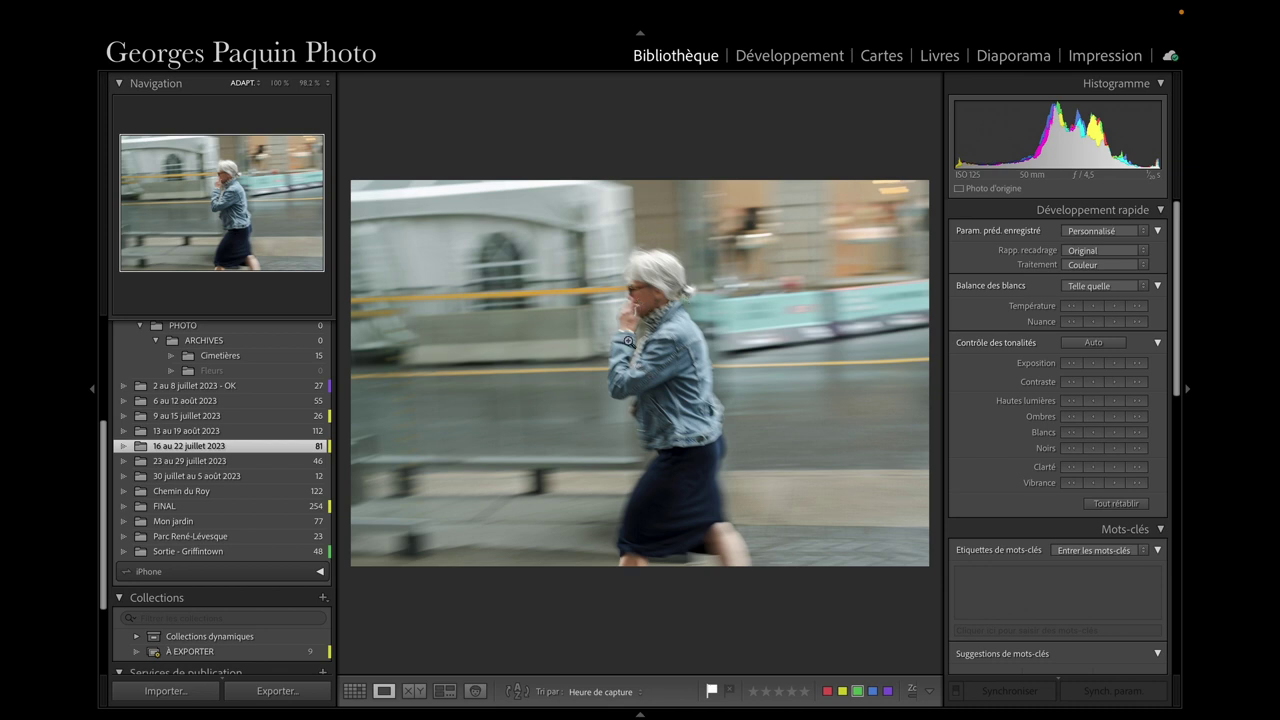
left_click(782, 58)
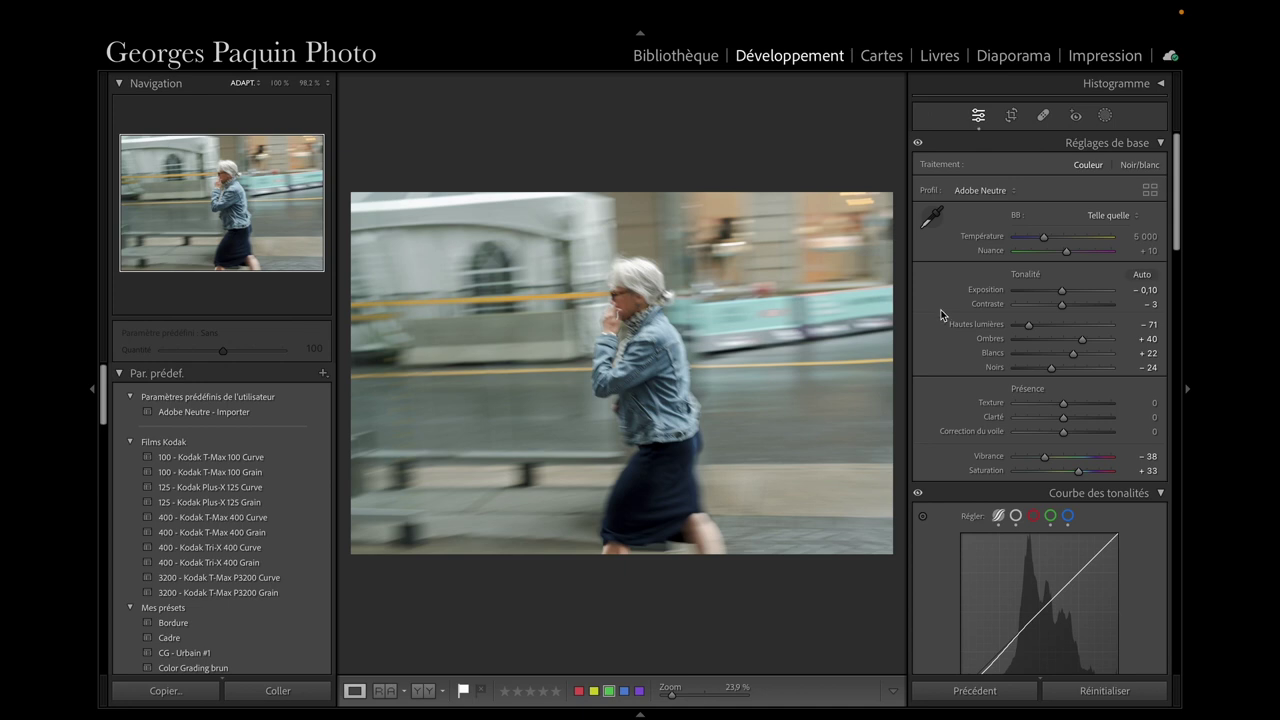
Step: Zoom in and out on the woman's face, then bring up the Masking tools
scroll(940, 315, "down", 3)
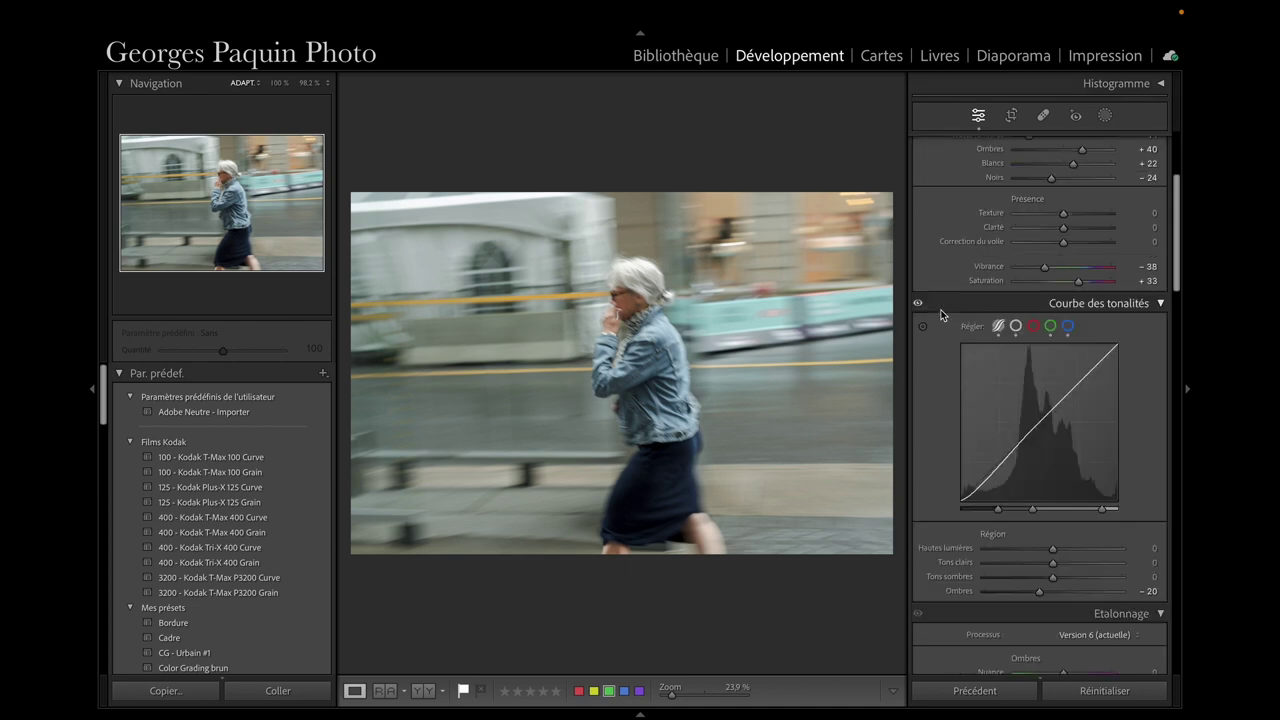
scroll(948, 247, "down", 3)
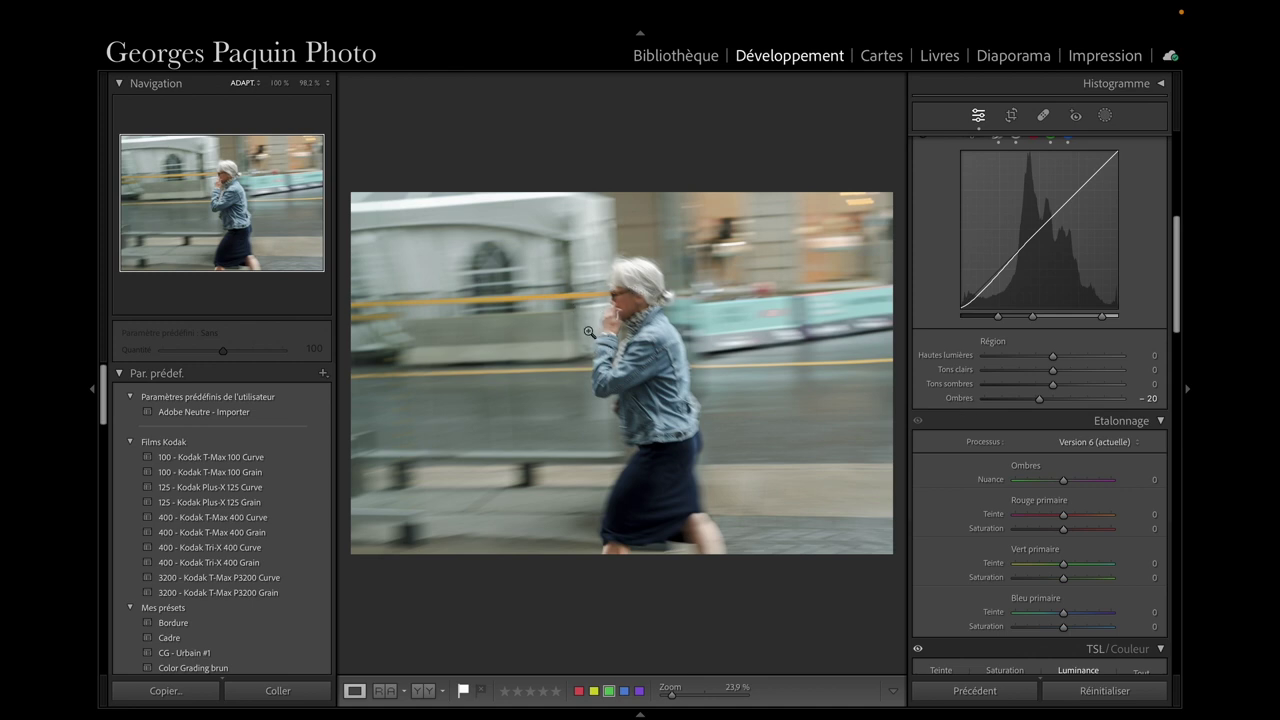
left_click(647, 333)
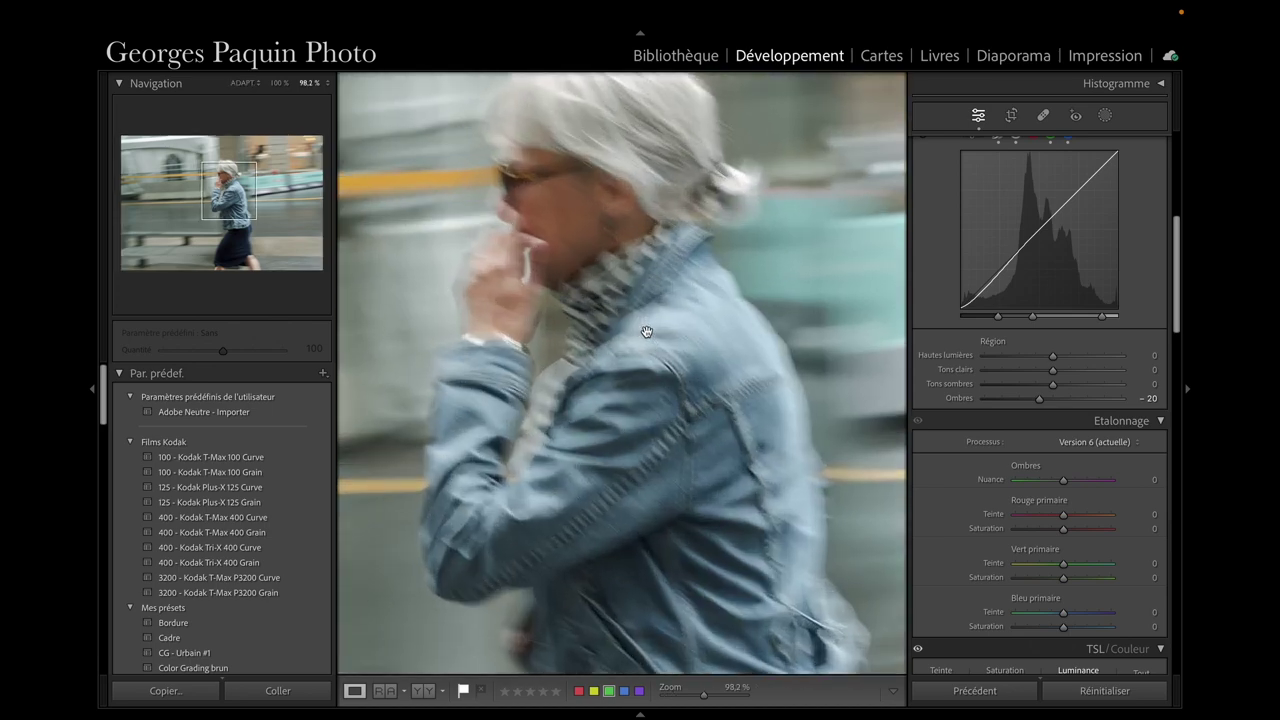
left_click(647, 333)
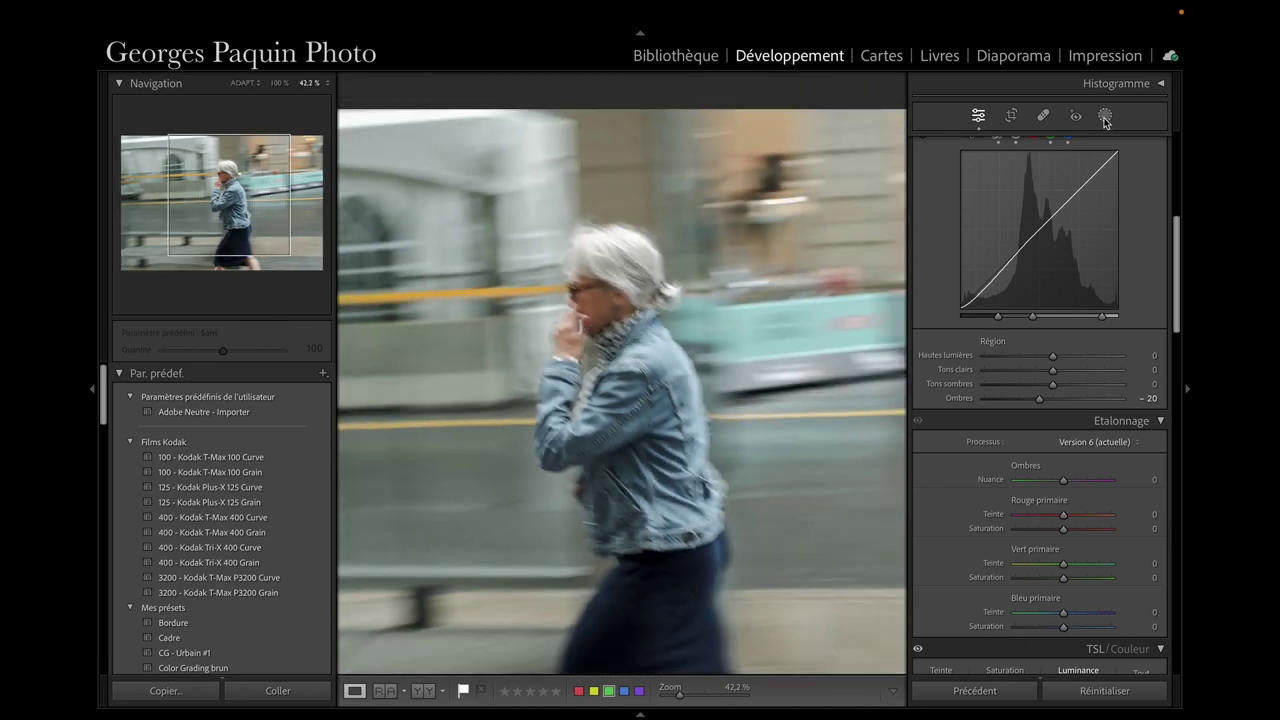
left_click(1105, 116)
Step: Draw a radial gradient mask over the woman's head and shift it down onto her jacket
left_click(975, 294)
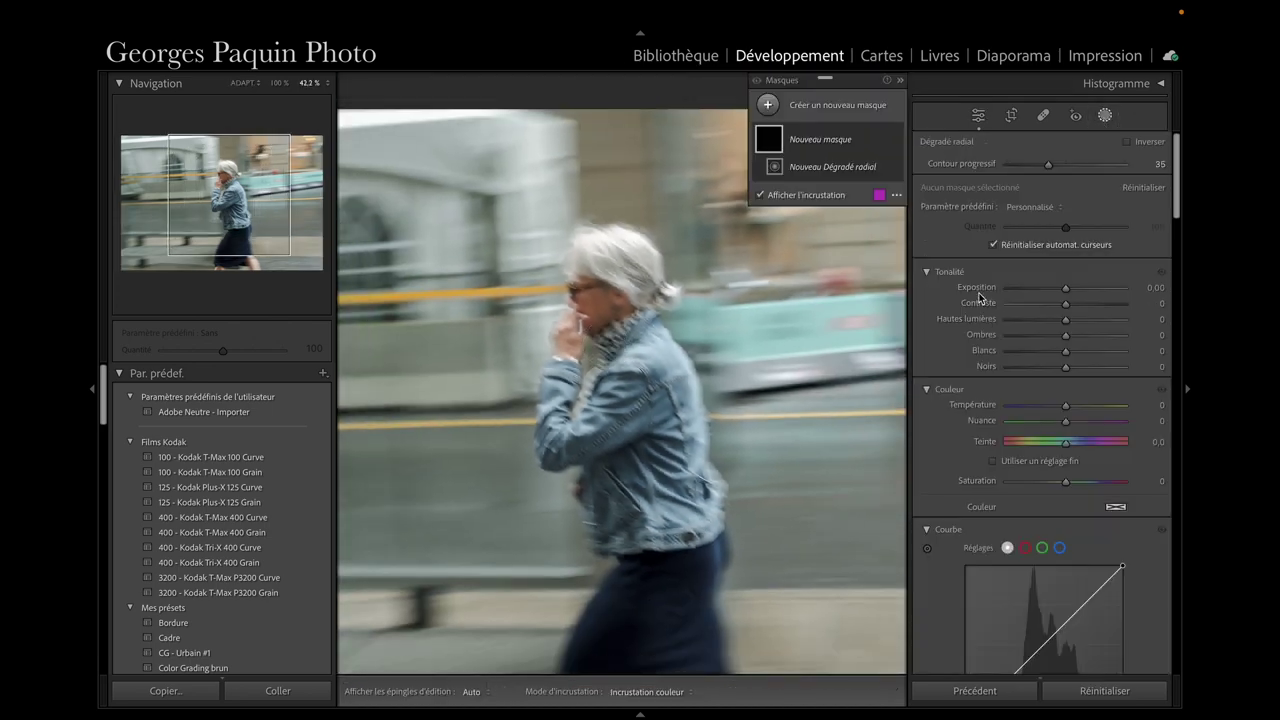
left_click_drag(590, 285, 670, 424)
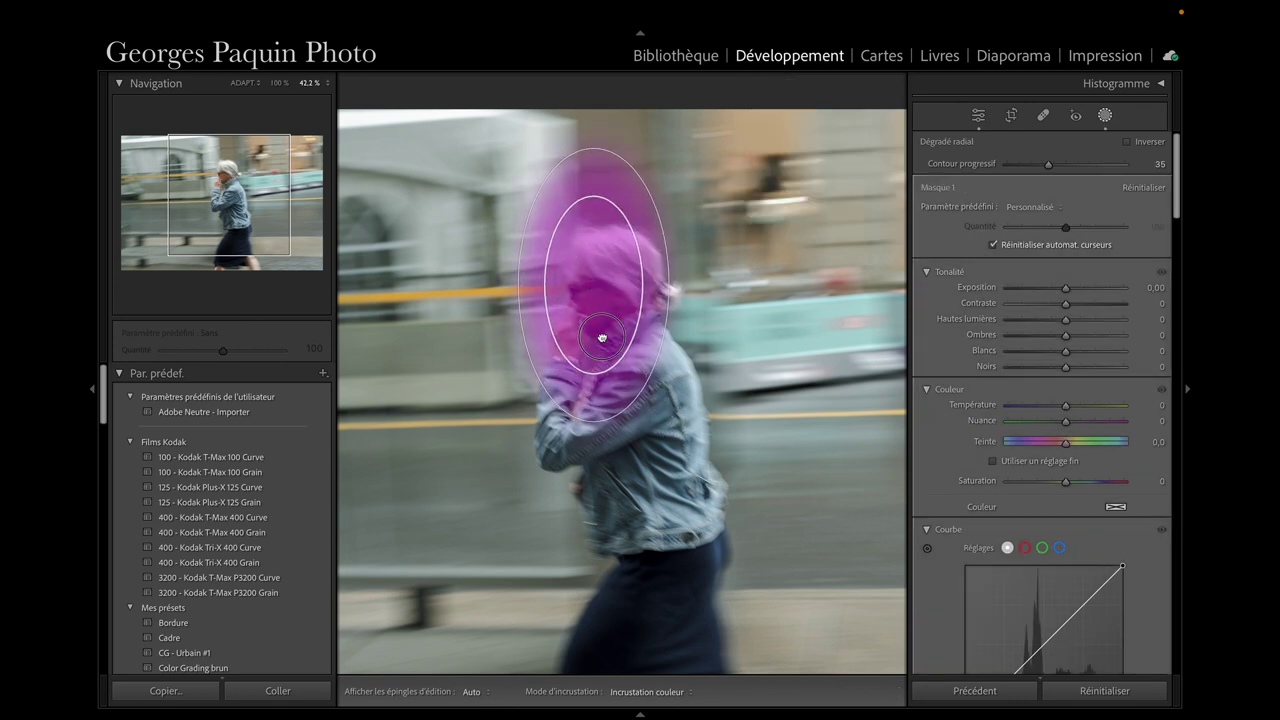
left_click_drag(603, 334, 607, 389)
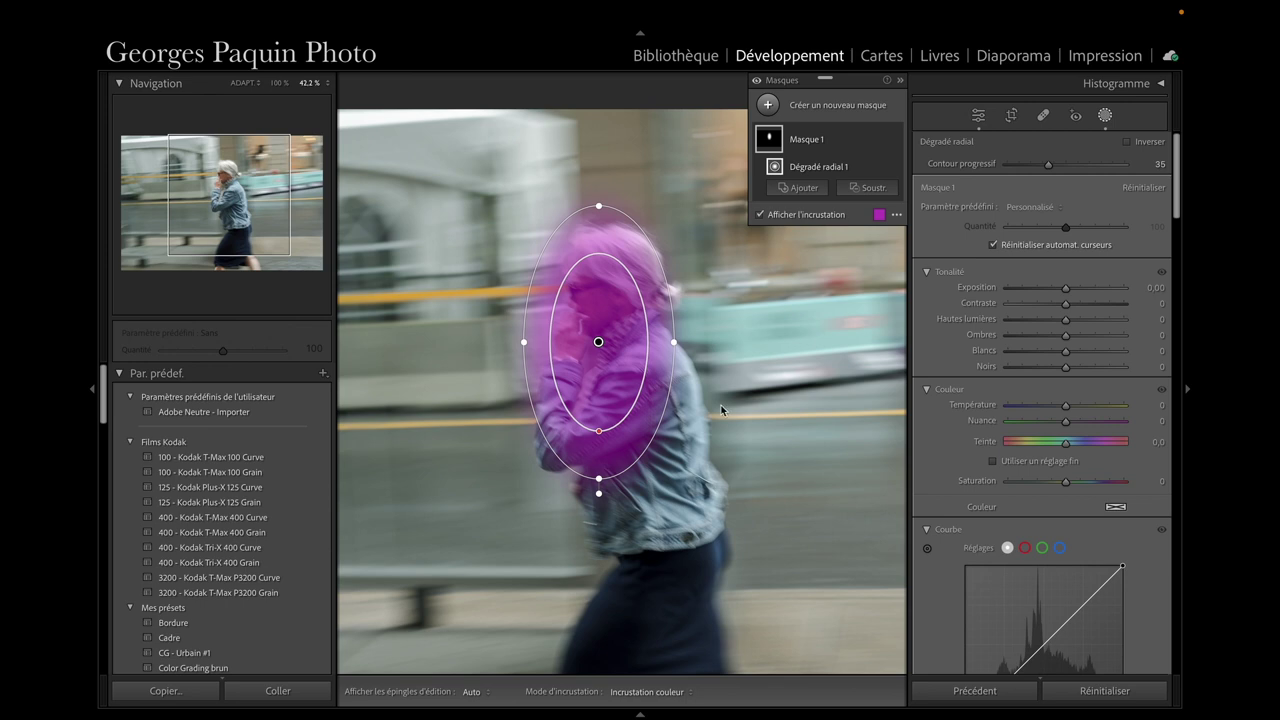
key("o")
scroll(940, 432, "down", 3)
scroll(930, 432, "down", 2)
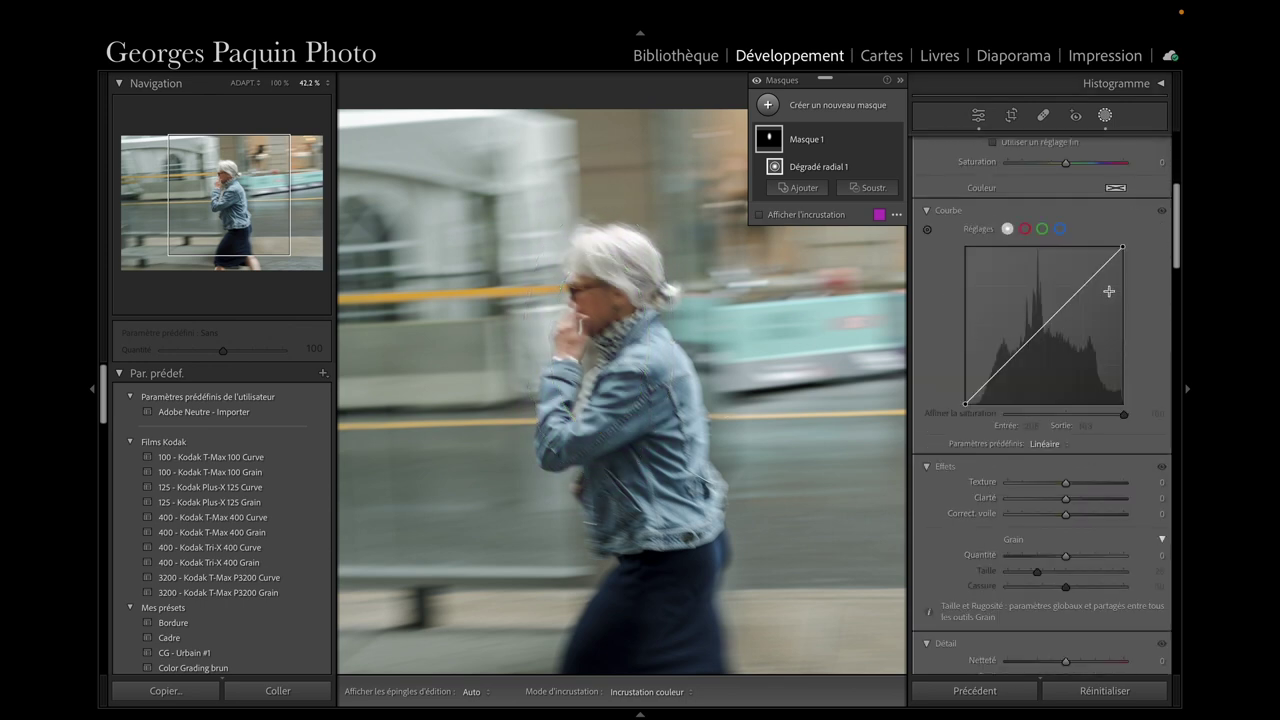
Step: Brighten the masked area by raising its tone curve, comparing with the mask off and on
left_click_drag(1016, 352, 1015, 344)
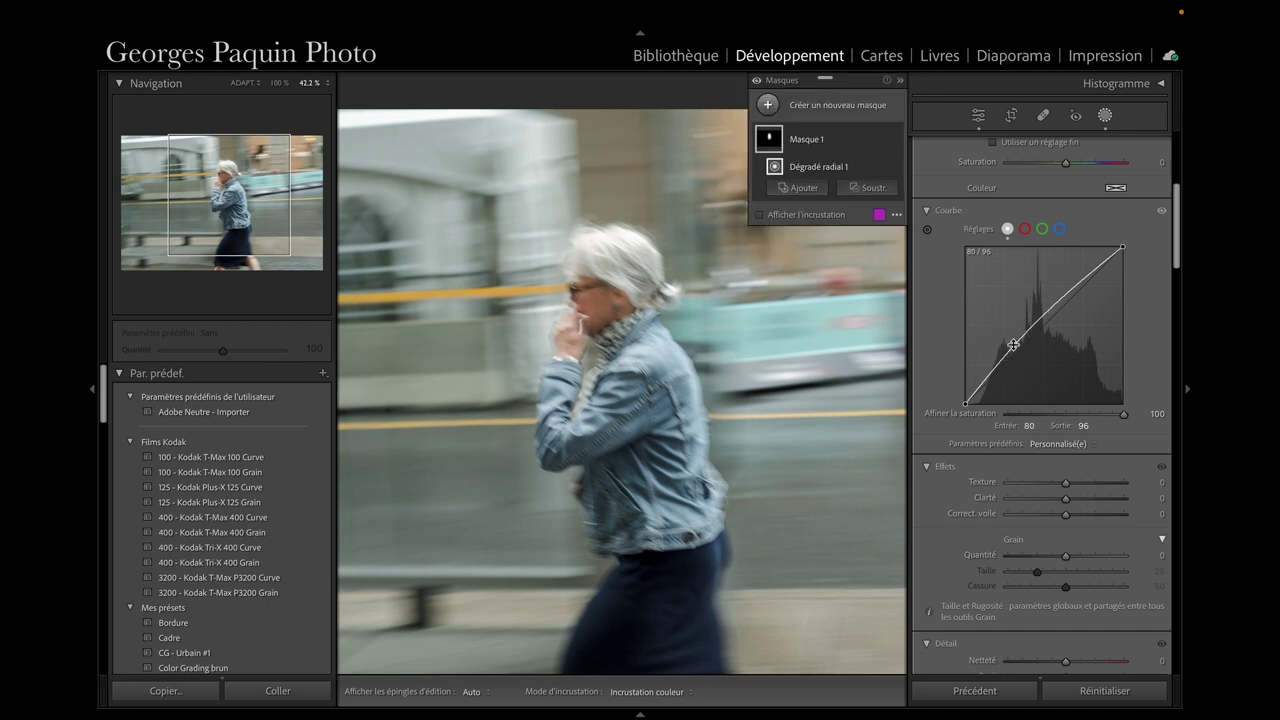
left_click(1080, 290)
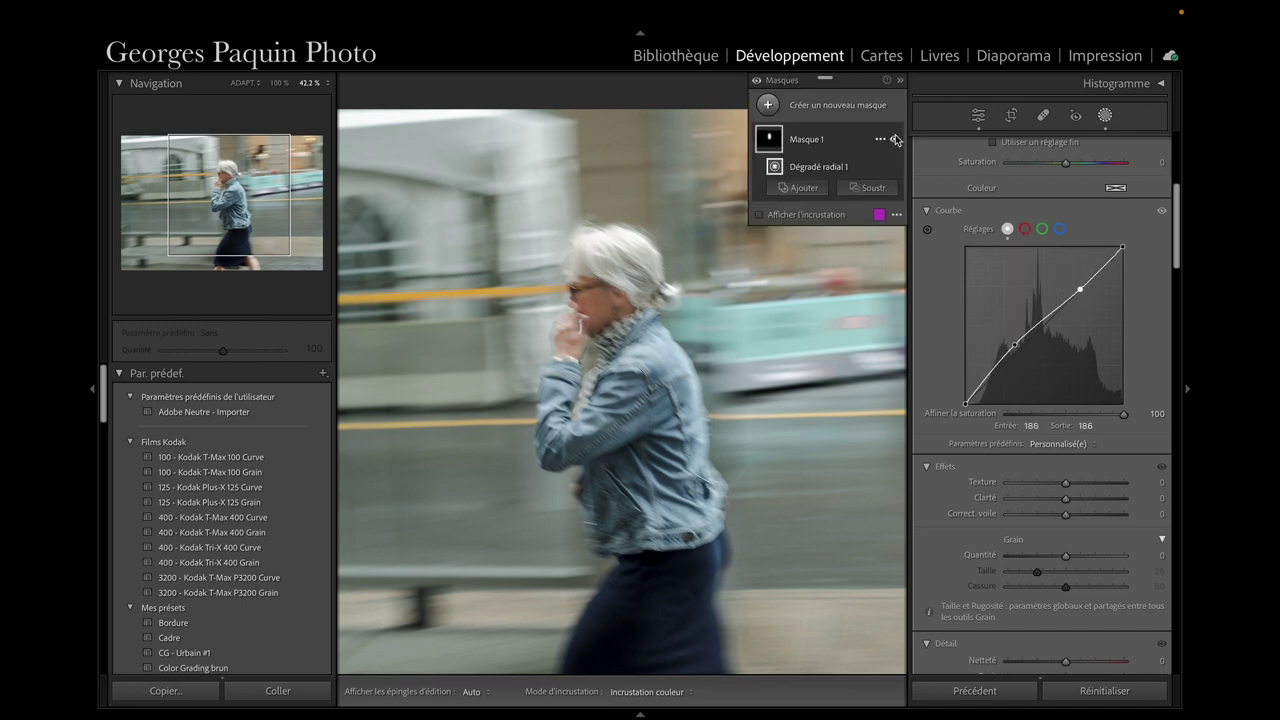
left_click(895, 140)
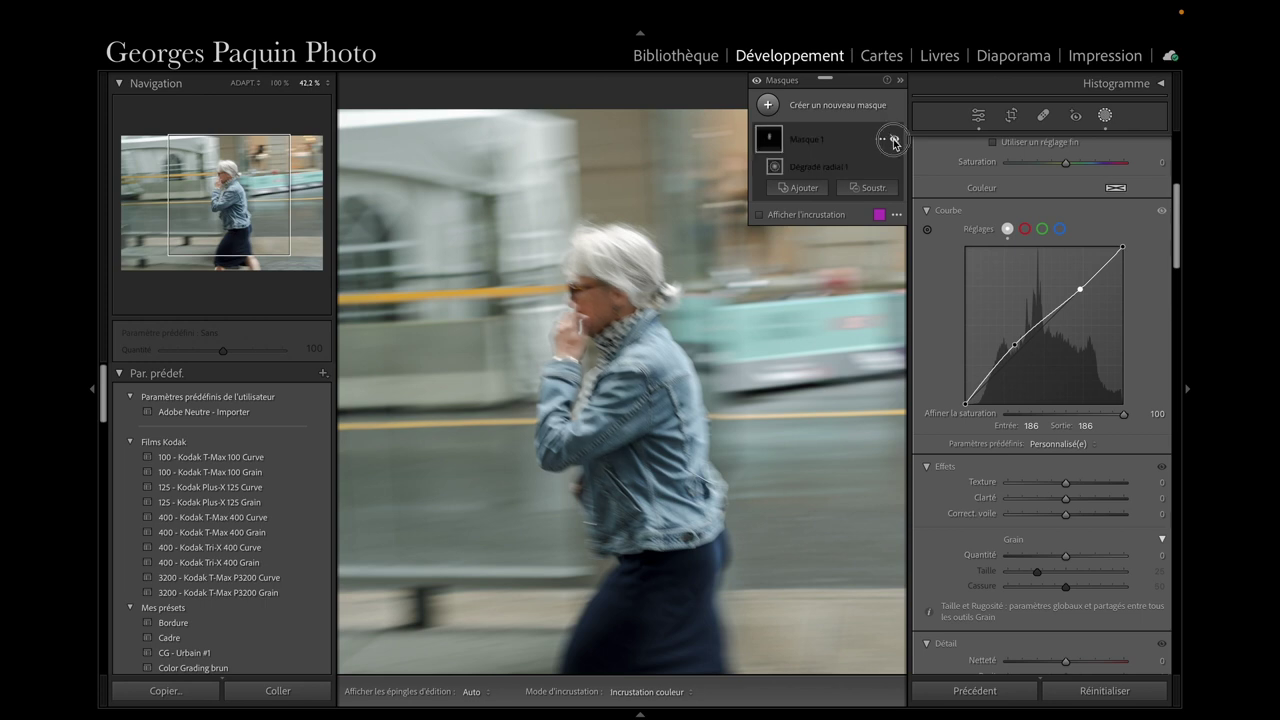
left_click(895, 140)
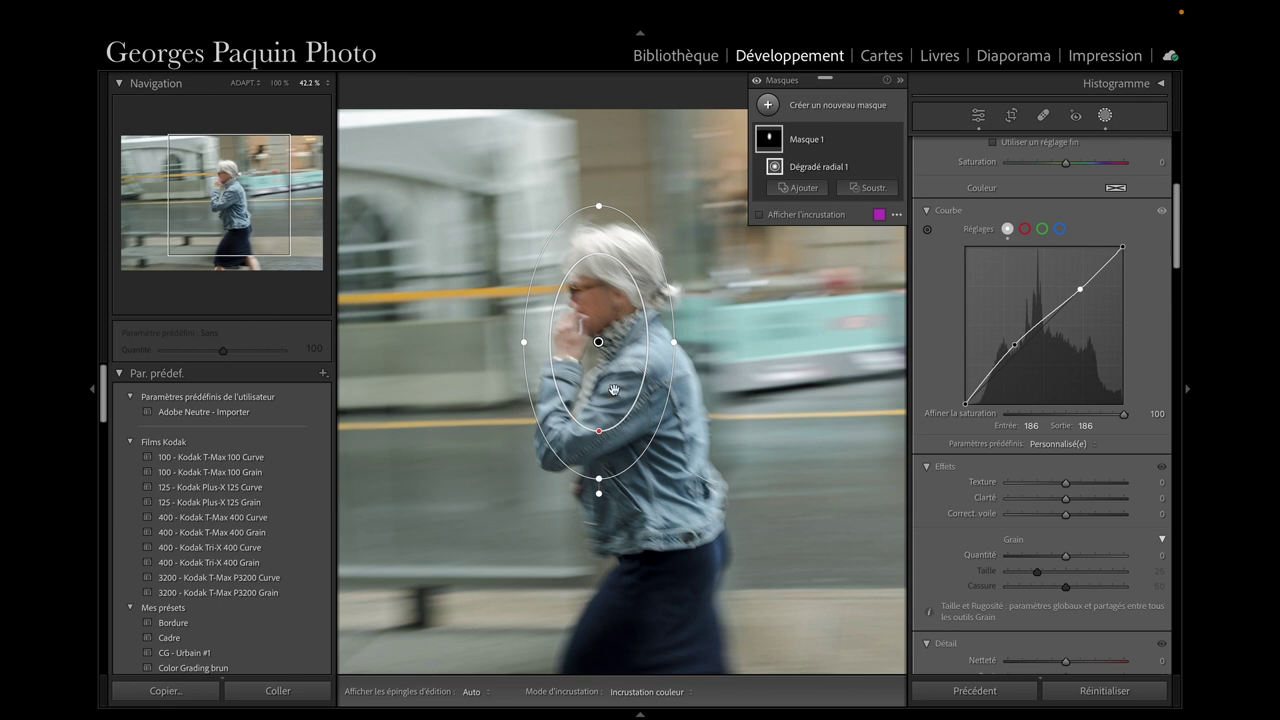
Step: Close Masking, fit the photo in view and move on to the couple photo
left_click(977, 117)
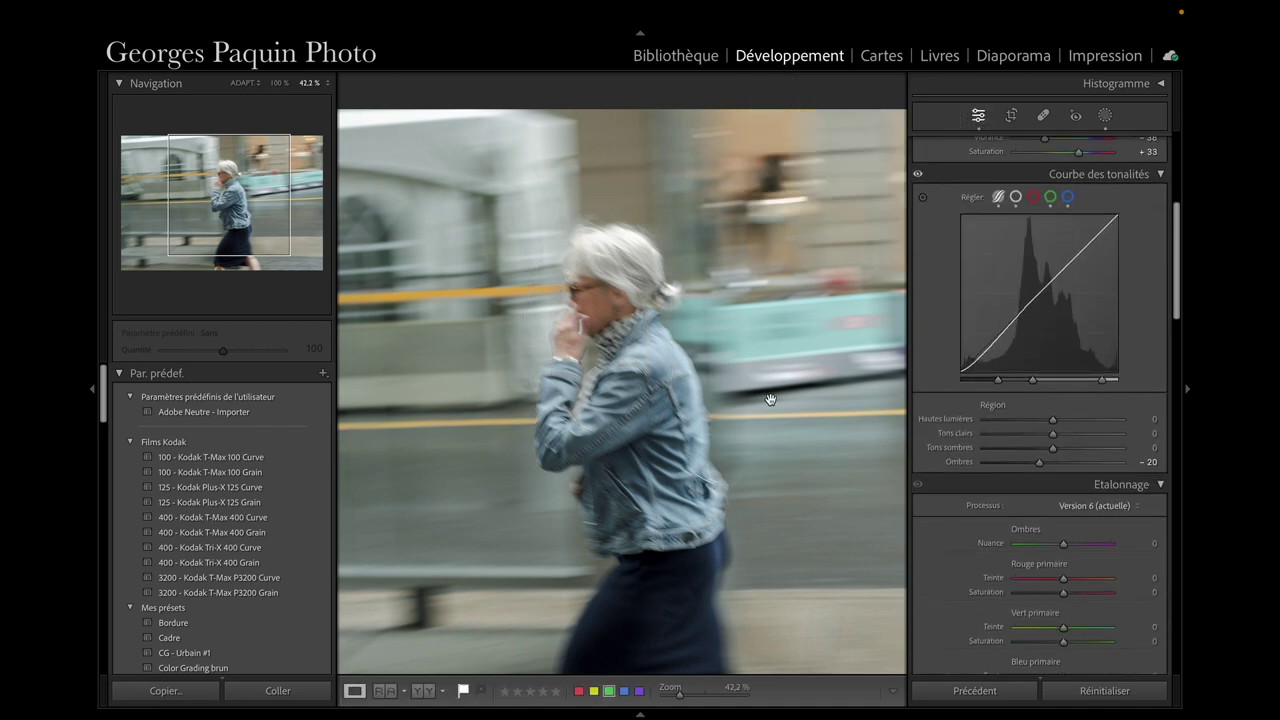
left_click(771, 400)
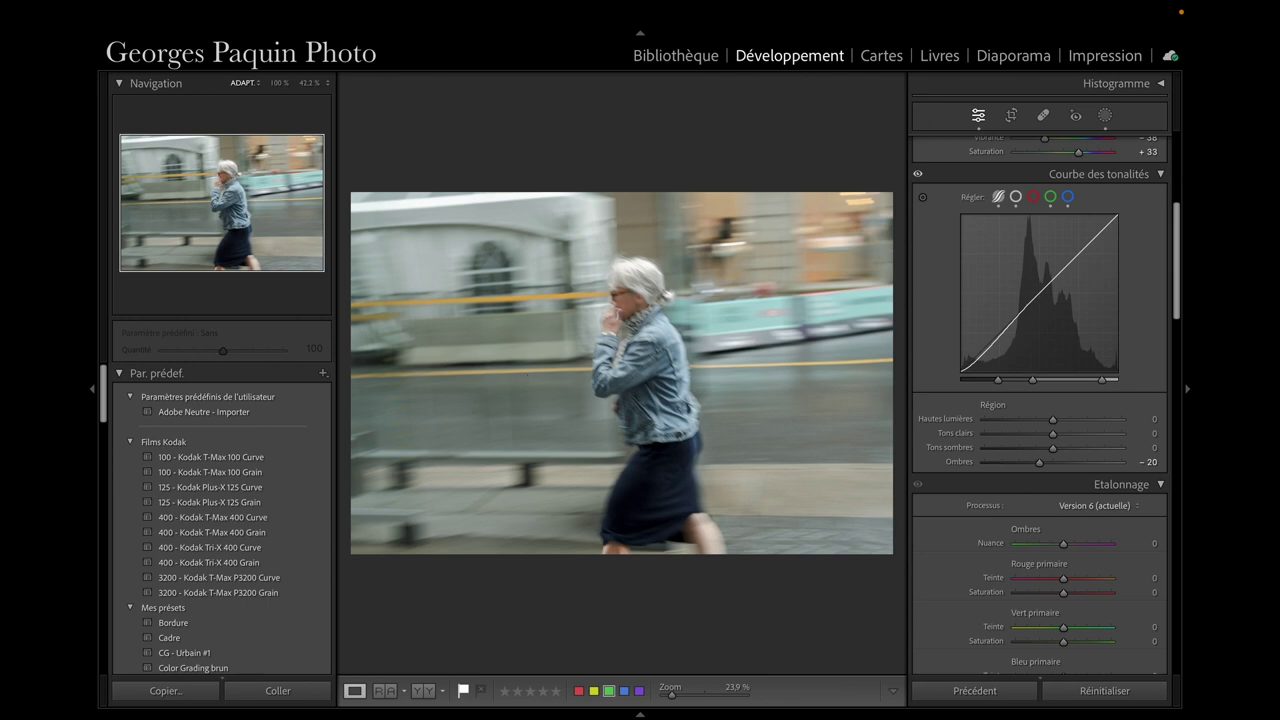
key("Right")
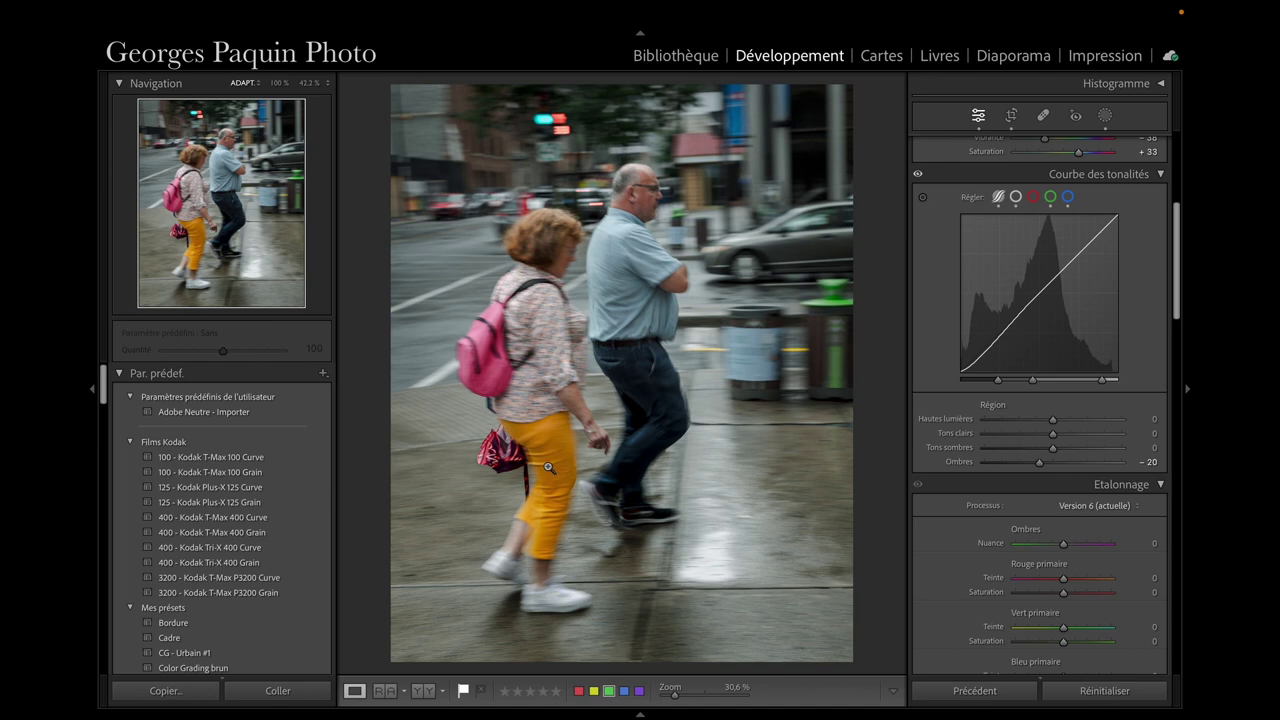
Step: Step through the filmstrip back to the woman-in-denim photo
key("Right")
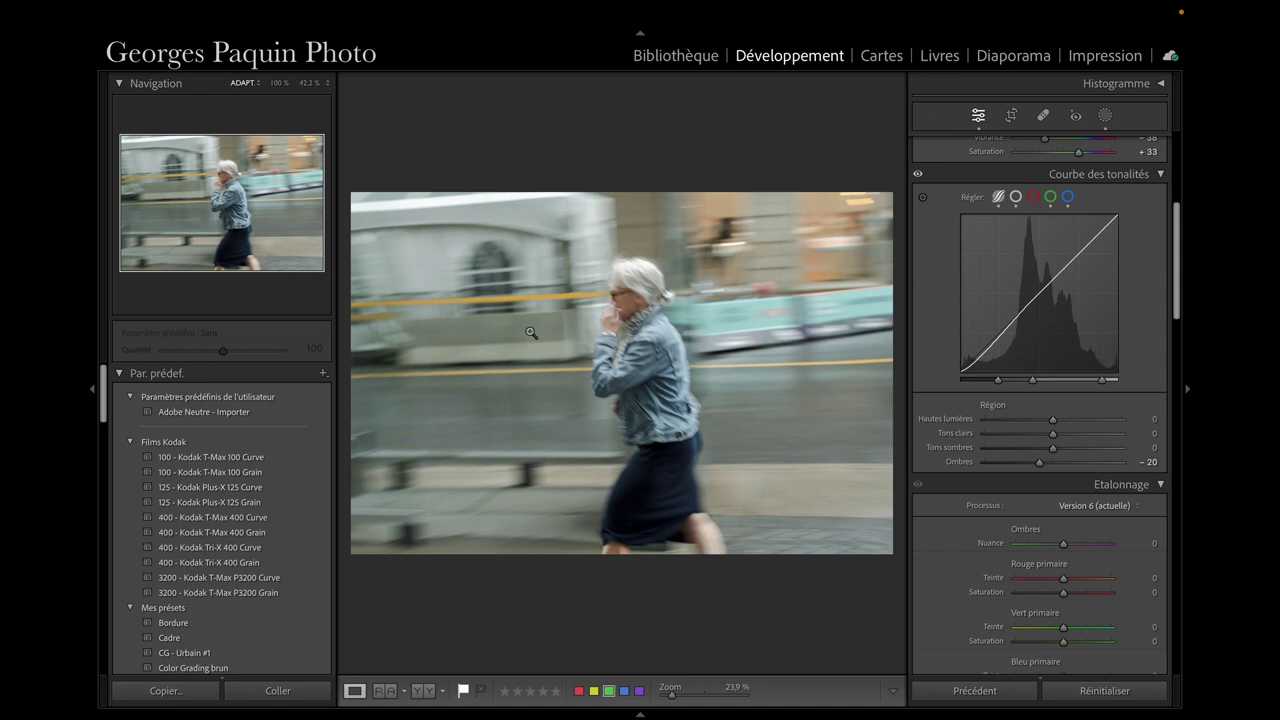
Step: Zoom to 42.2%, pan left, then zoom to 68.8% on the yellow-striped wall
left_click_drag(443, 309, 571, 323)
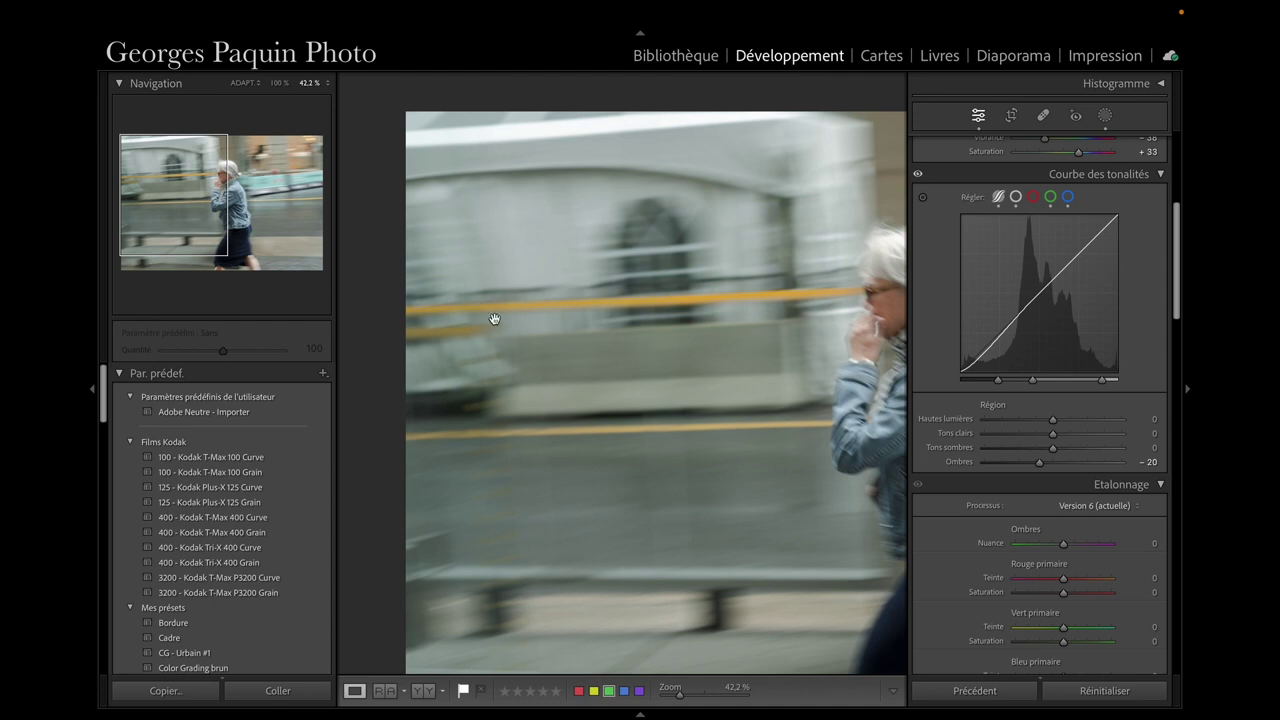
mouse_move(749, 331)
left_mouse_down()
mouse_move(696, 337)
mouse_move(723, 329)
left_mouse_up()
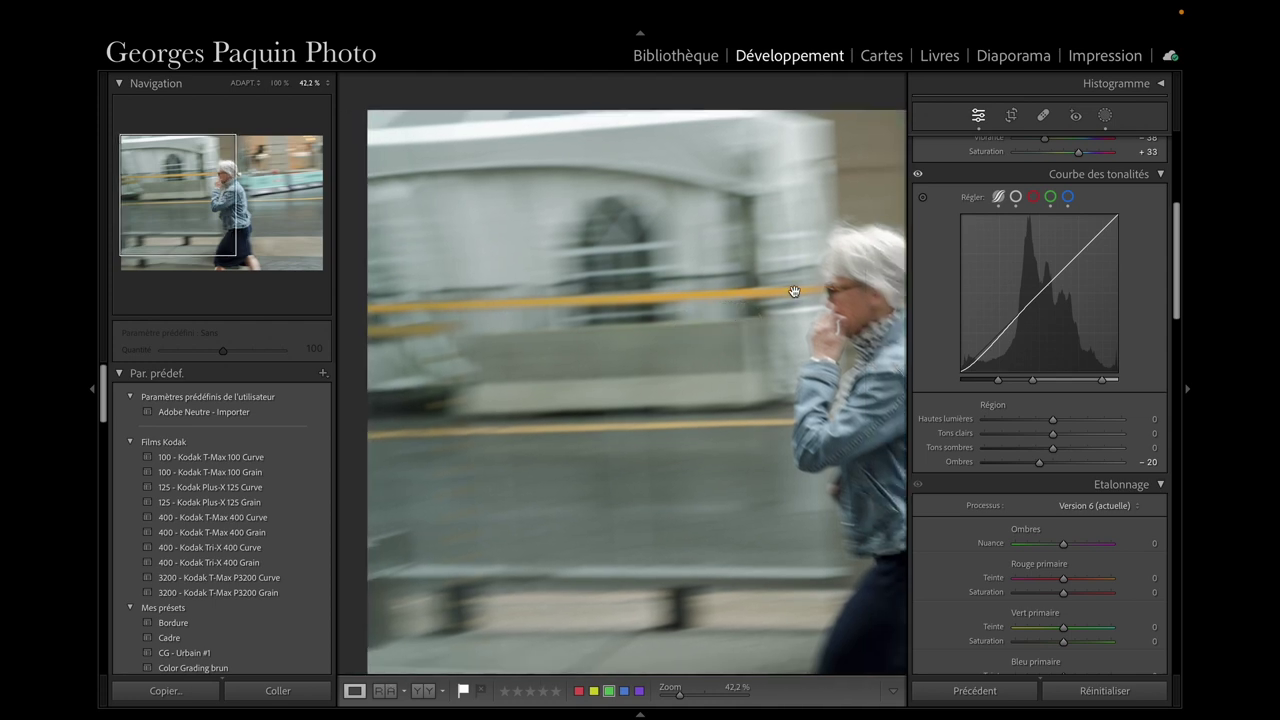
left_click(600, 327)
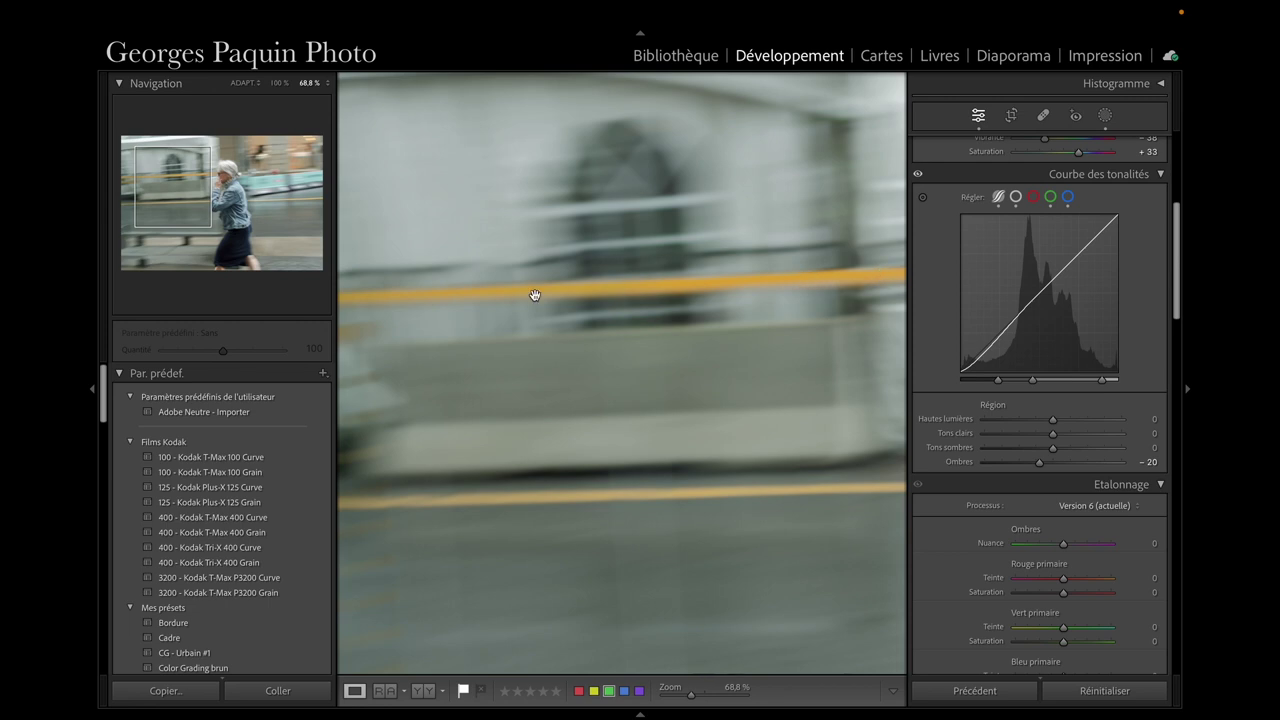
Step: Create a colour-range mask sampled from a yellow wall stripe, with refinement 46
left_click(1104, 116)
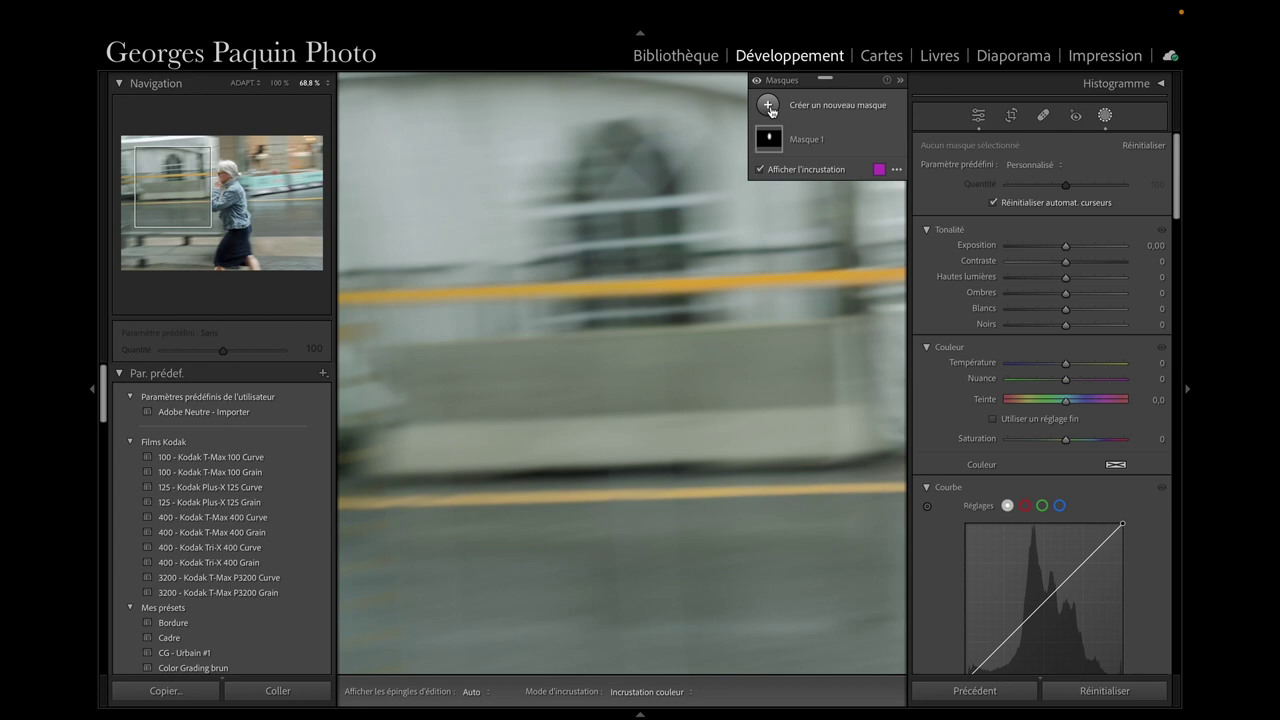
left_click(769, 107)
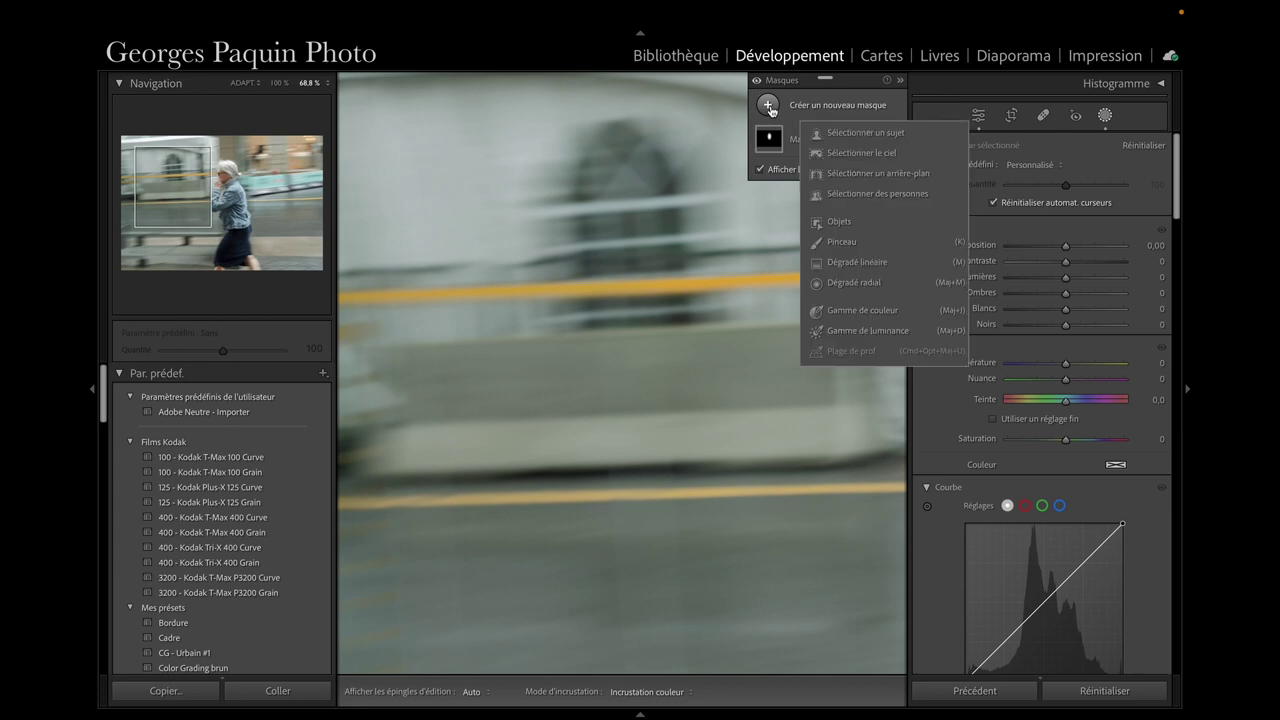
left_click(880, 316)
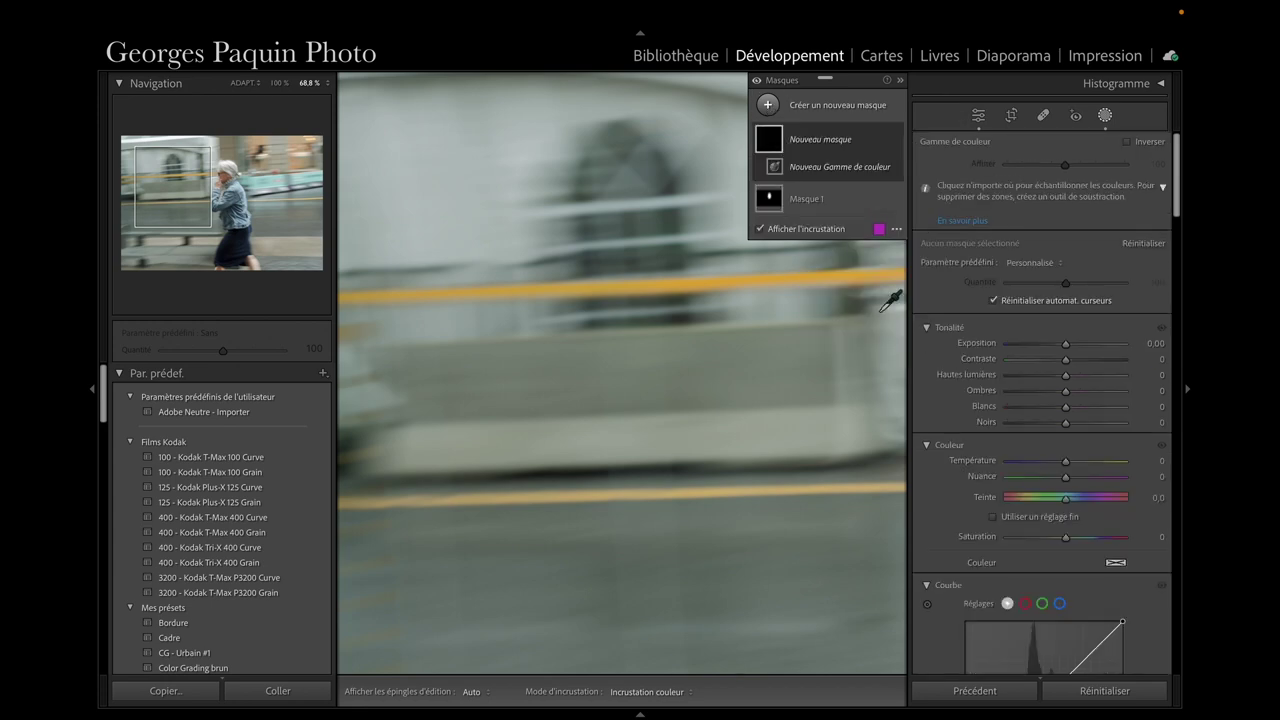
left_click(632, 288)
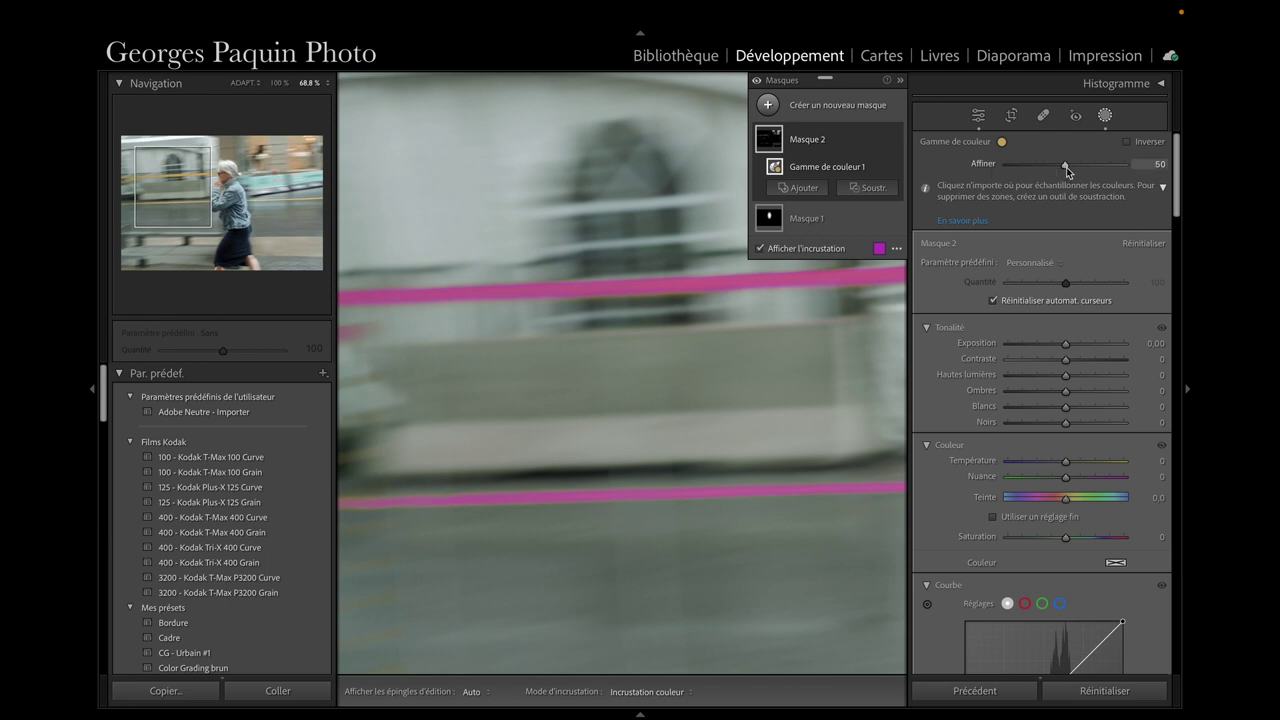
mouse_move(1066, 167)
left_mouse_down()
mouse_move(1018, 170)
mouse_move(1052, 168)
left_mouse_up()
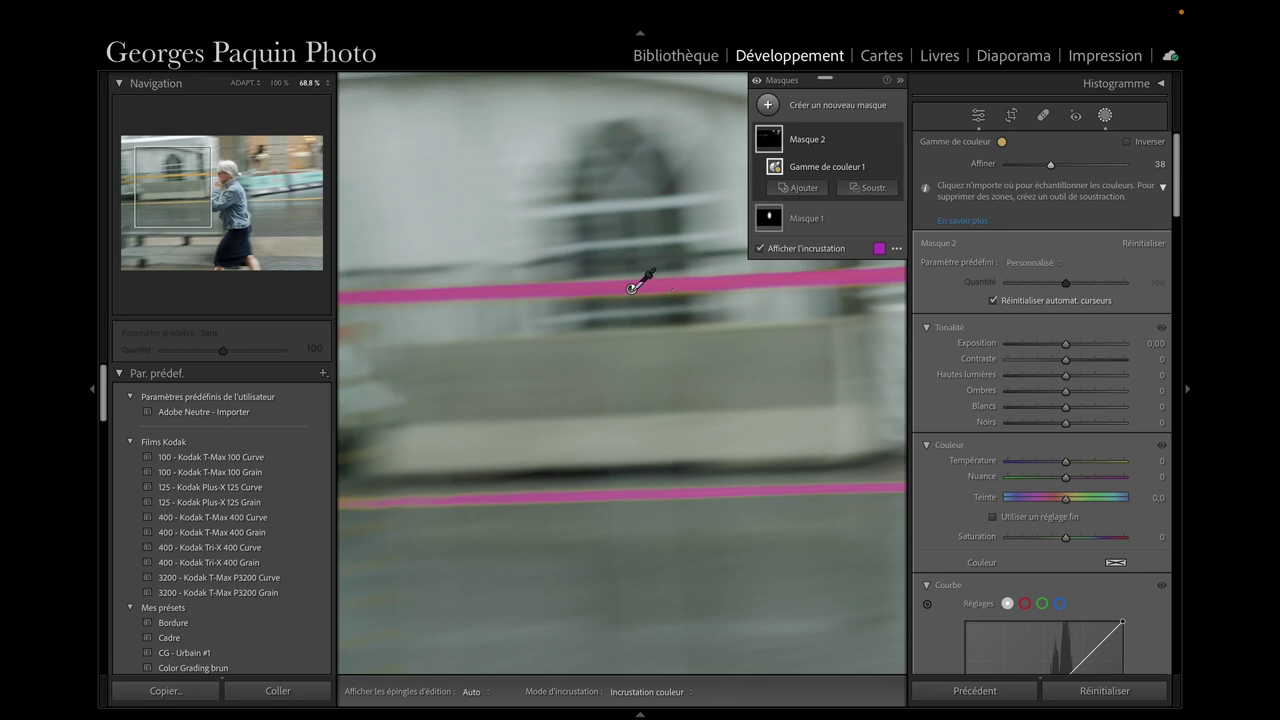
left_click_drag(1050, 166, 1060, 172)
Step: Fit the photo in view, reposition the masks list, and reveal the mask-intersect options
left_click(240, 84)
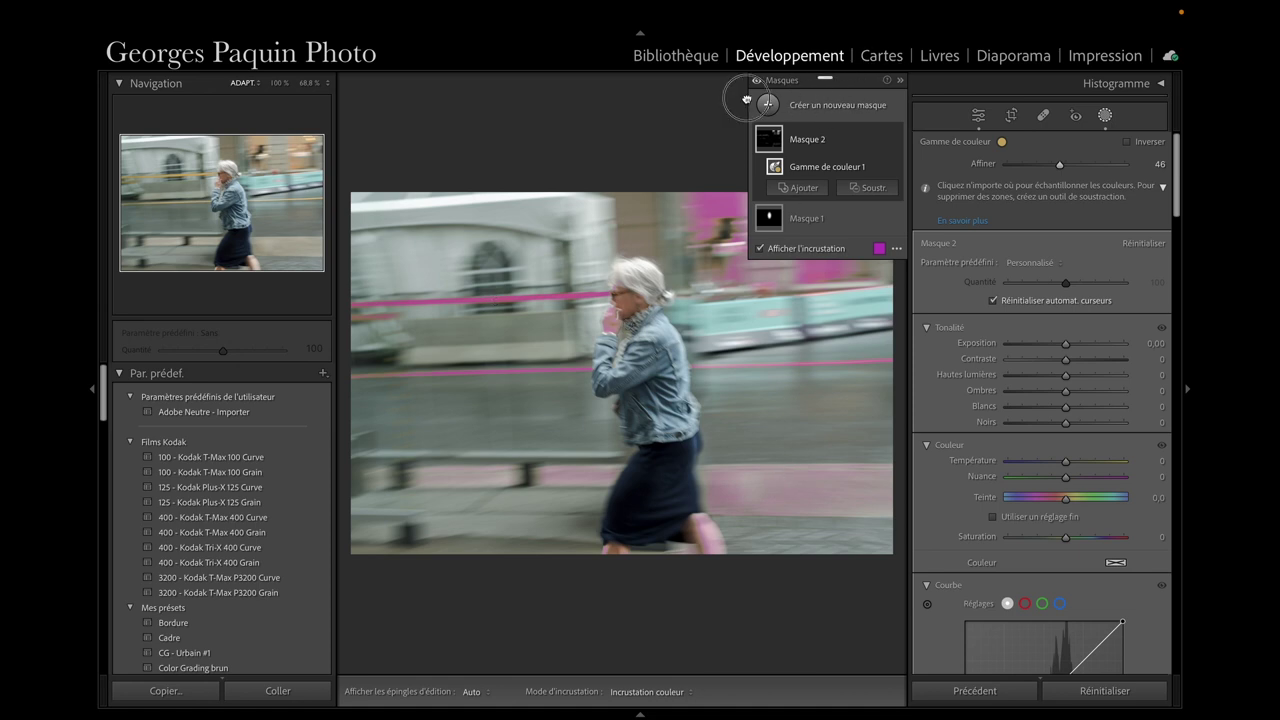
left_click_drag(850, 78, 670, 91)
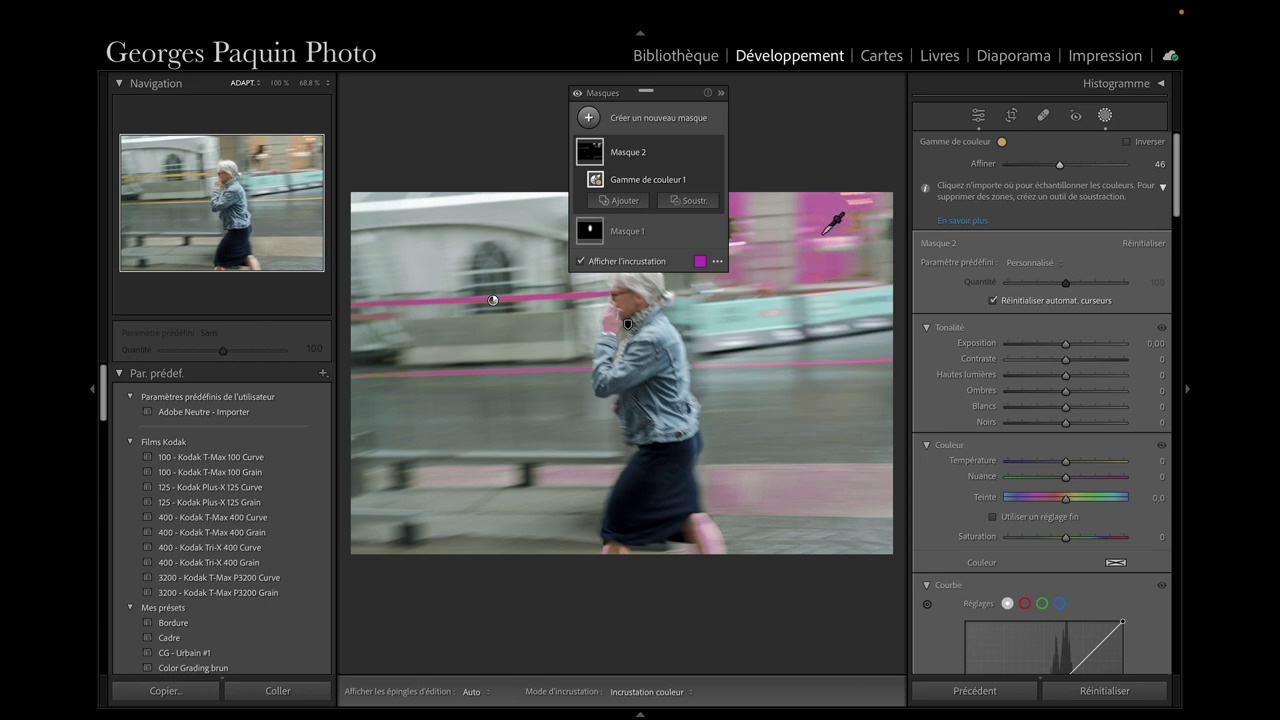
left_click_drag(671, 95, 818, 88)
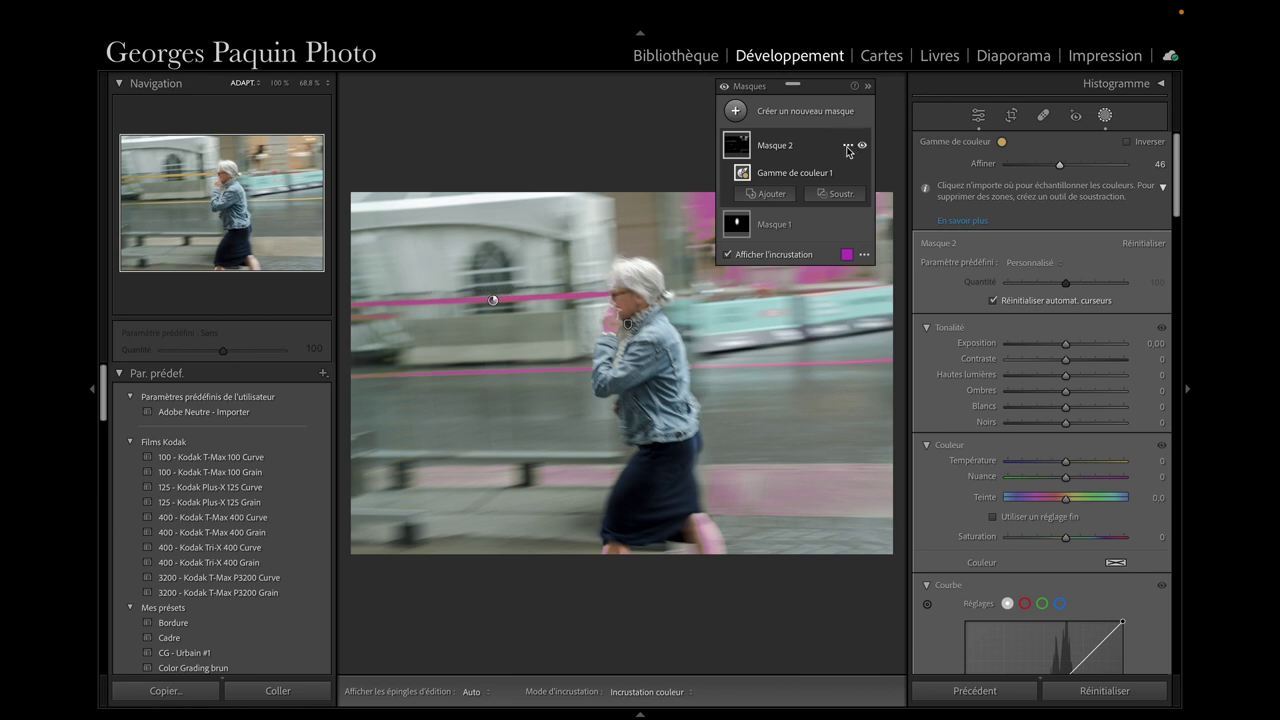
mouse_move(795, 172)
key("alt")
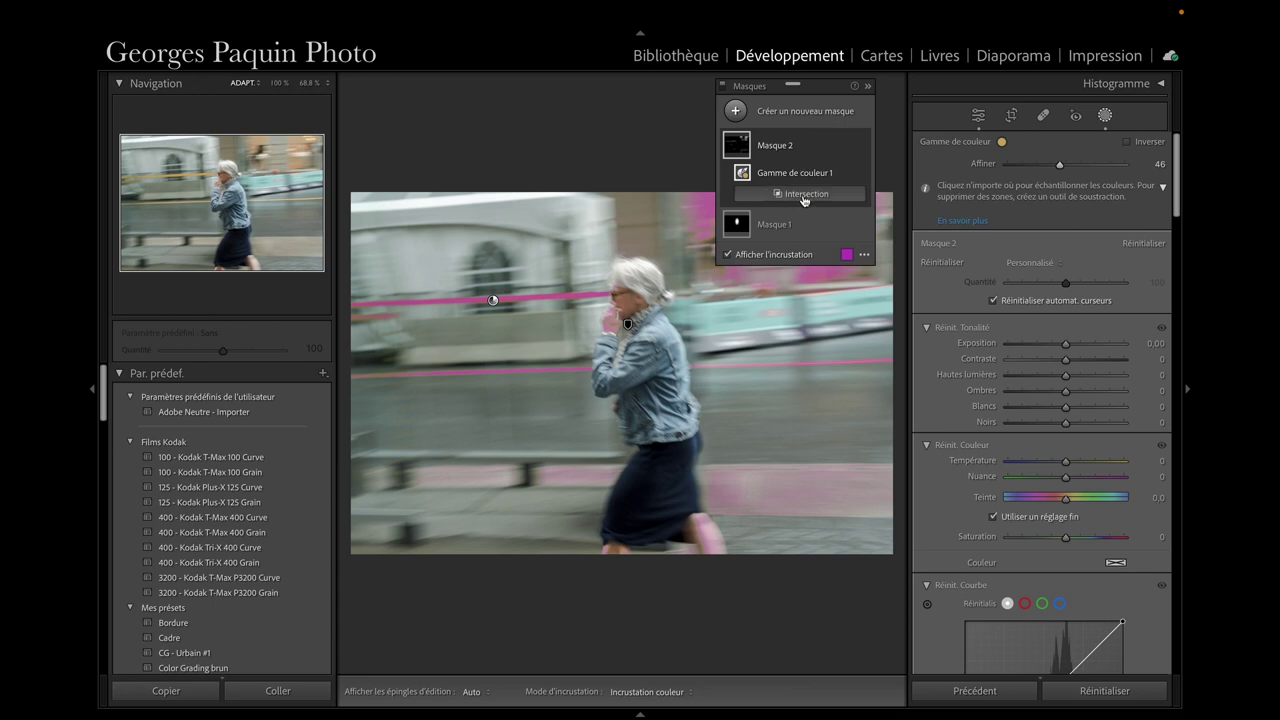
Step: Intersect Masque 2 with a size-8 brush along the upper stripe and hide the overlay
left_click(803, 196)
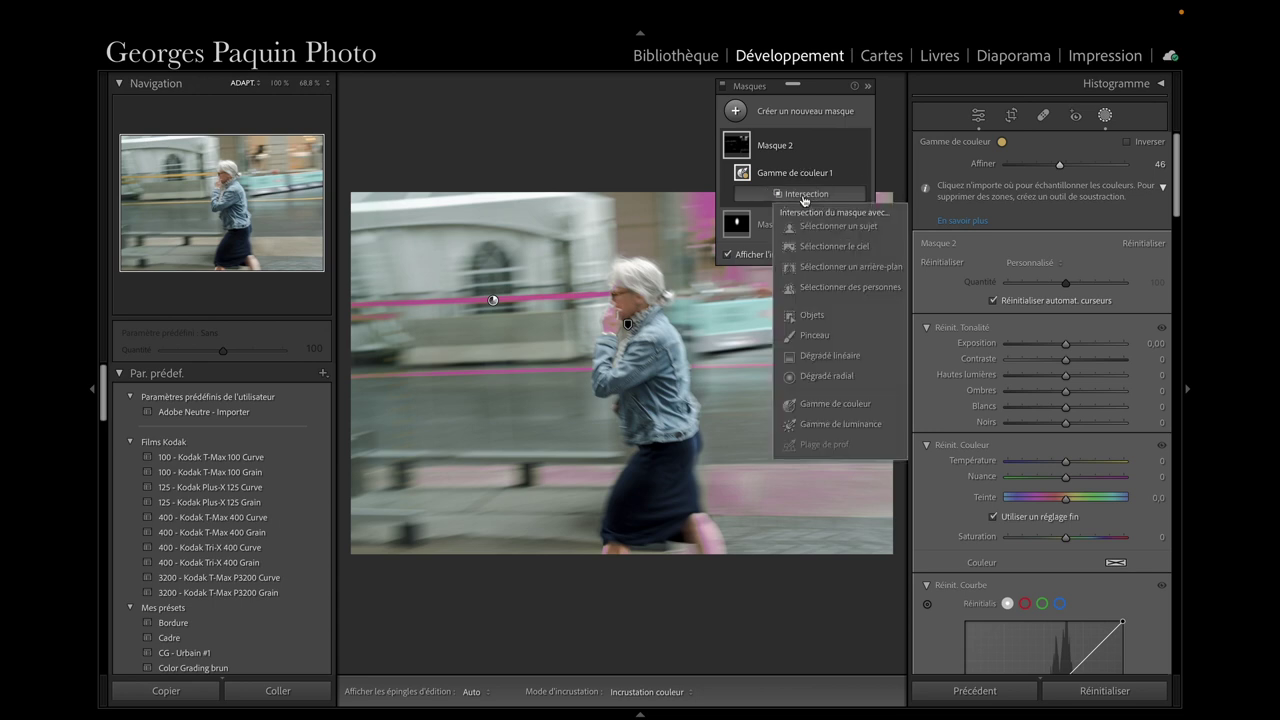
left_click(822, 338)
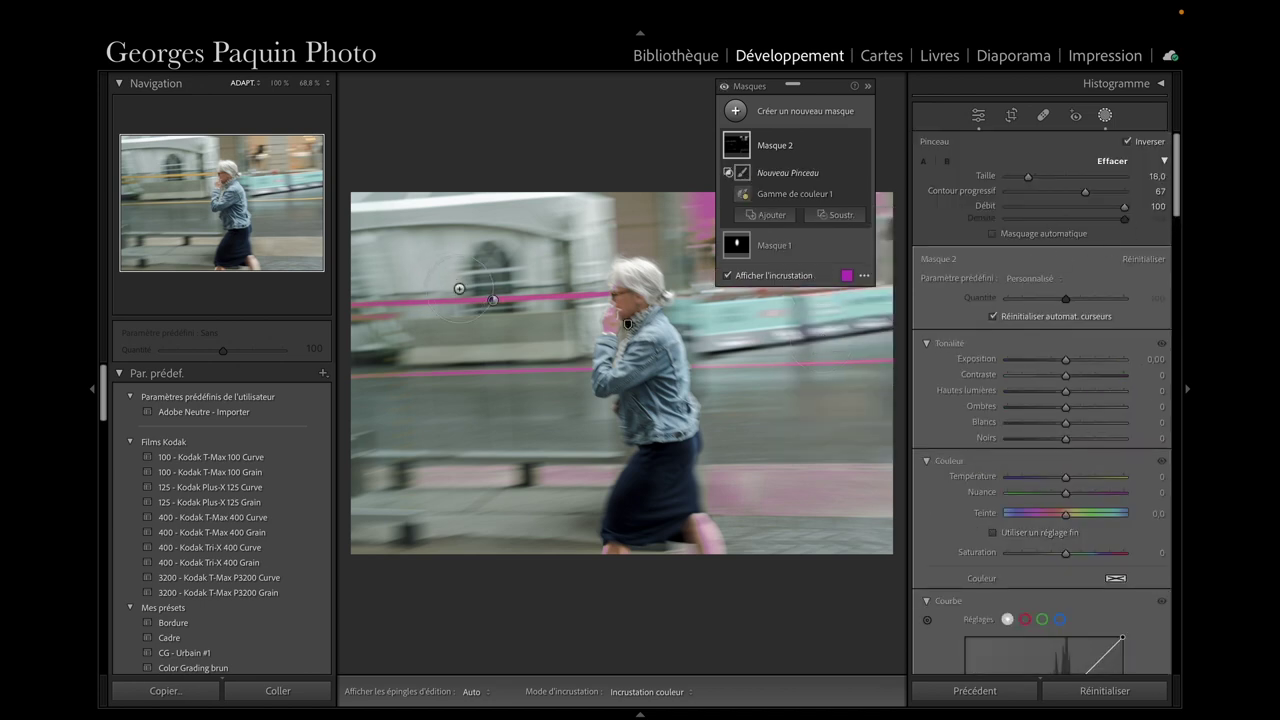
scroll(459, 289, "down", 3)
scroll(424, 331, "down", 3)
left_click_drag(602, 288, 327, 301)
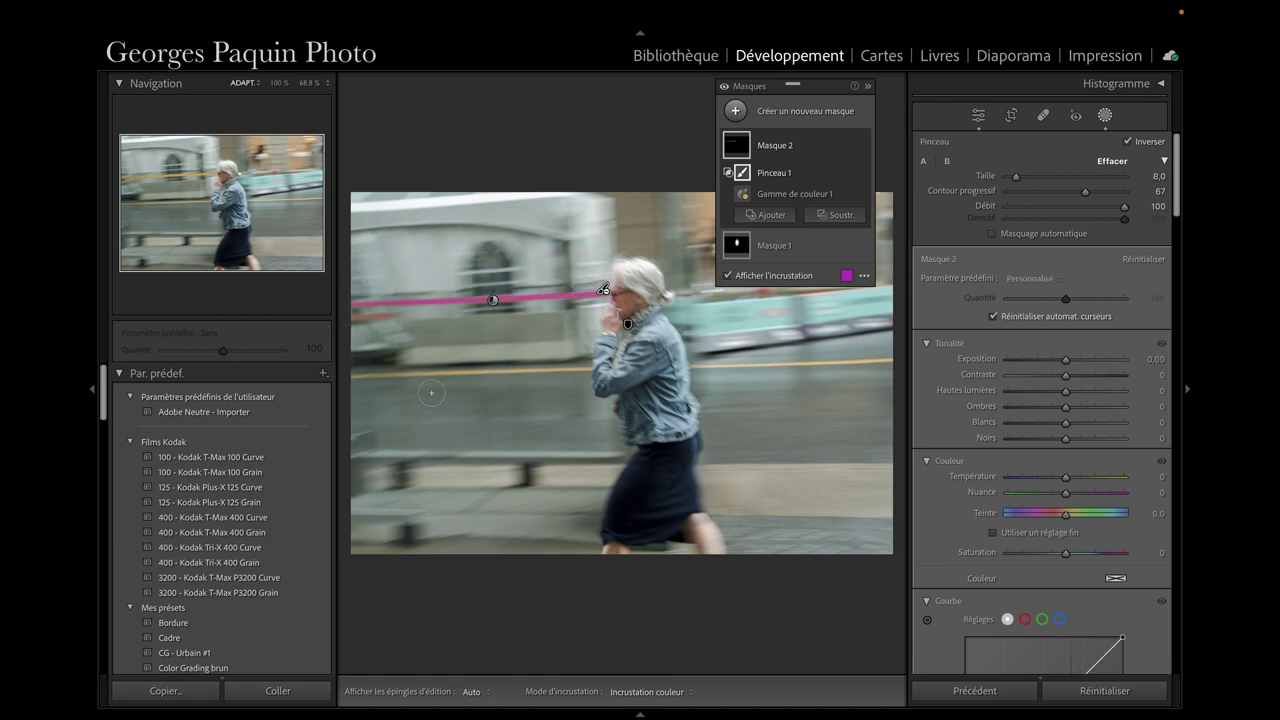
left_click(807, 278)
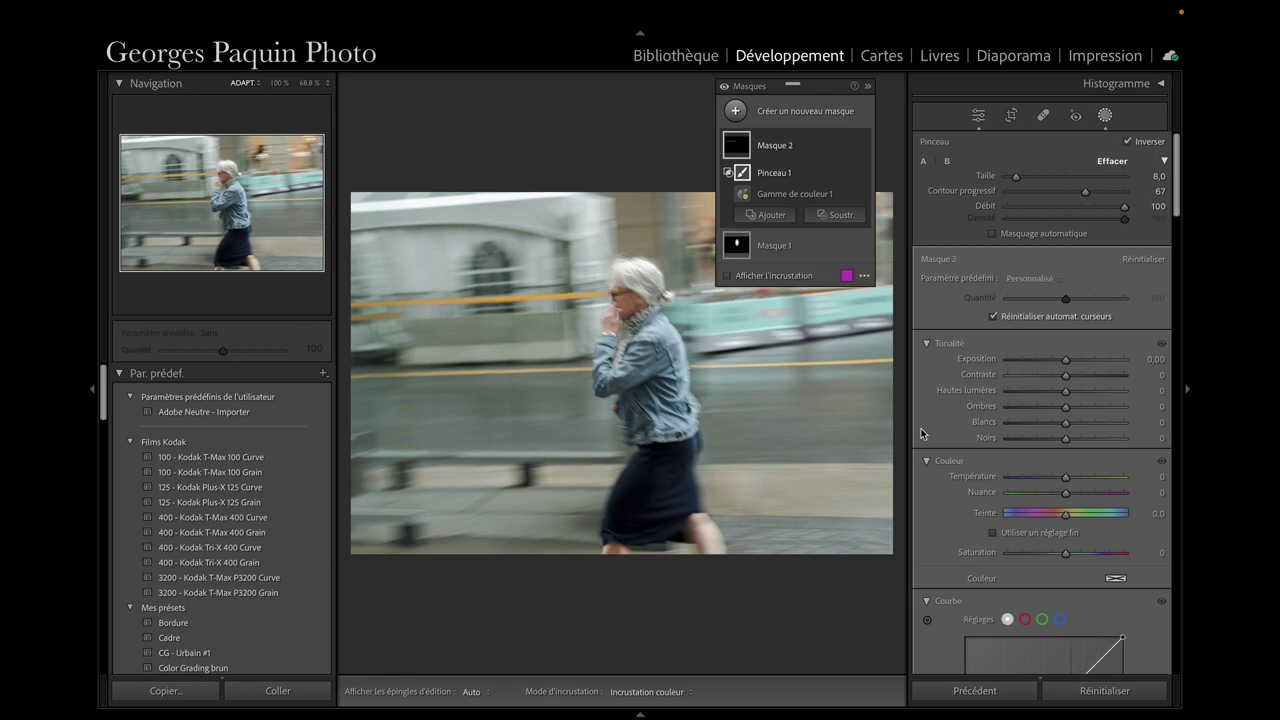
scroll(941, 408, "down", 2)
scroll(941, 408, "down", 1)
scroll(941, 408, "down", 1)
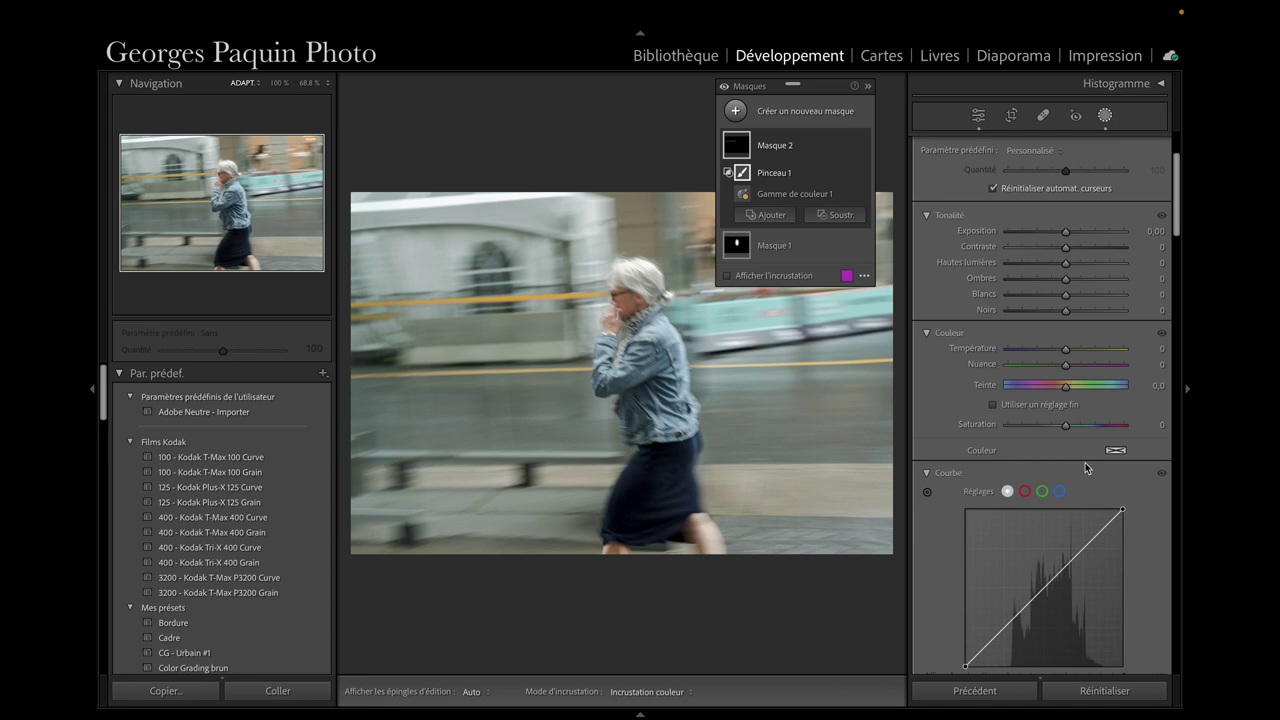
Step: Tint Masque 2's stripe yellow (hue 55, saturation 70) and close mask editing
left_click(1118, 454)
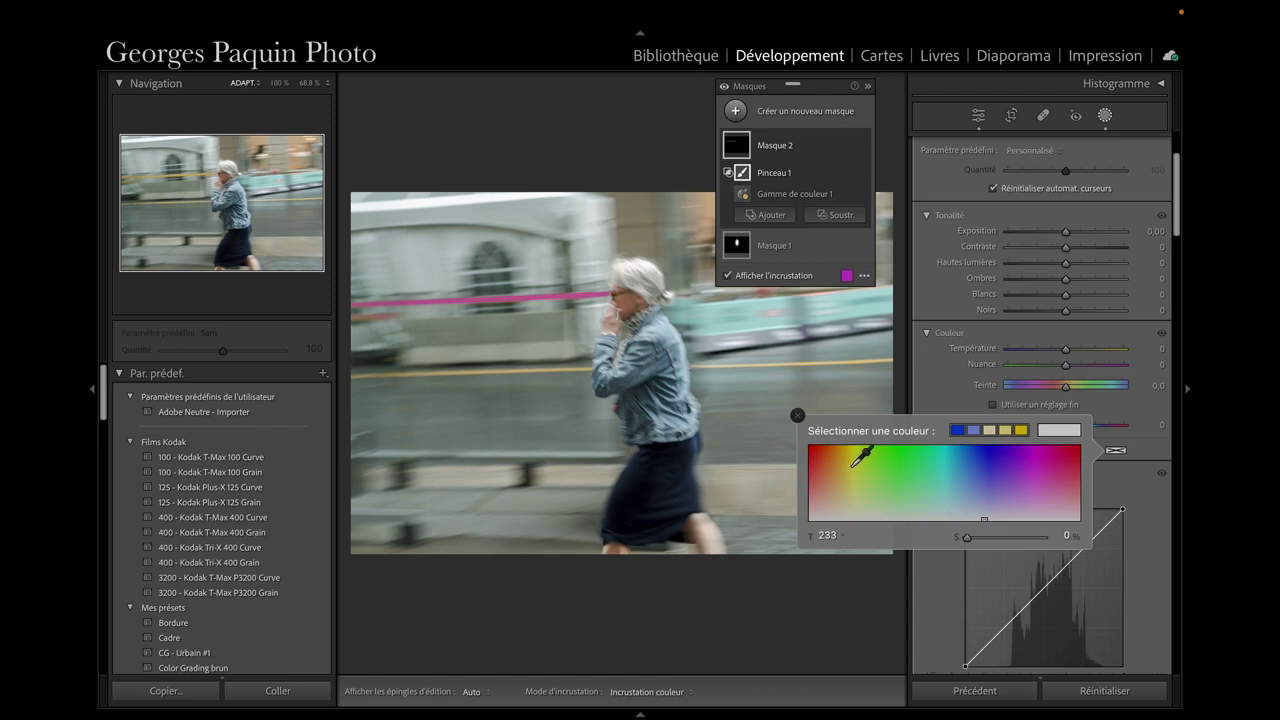
left_click(850, 466)
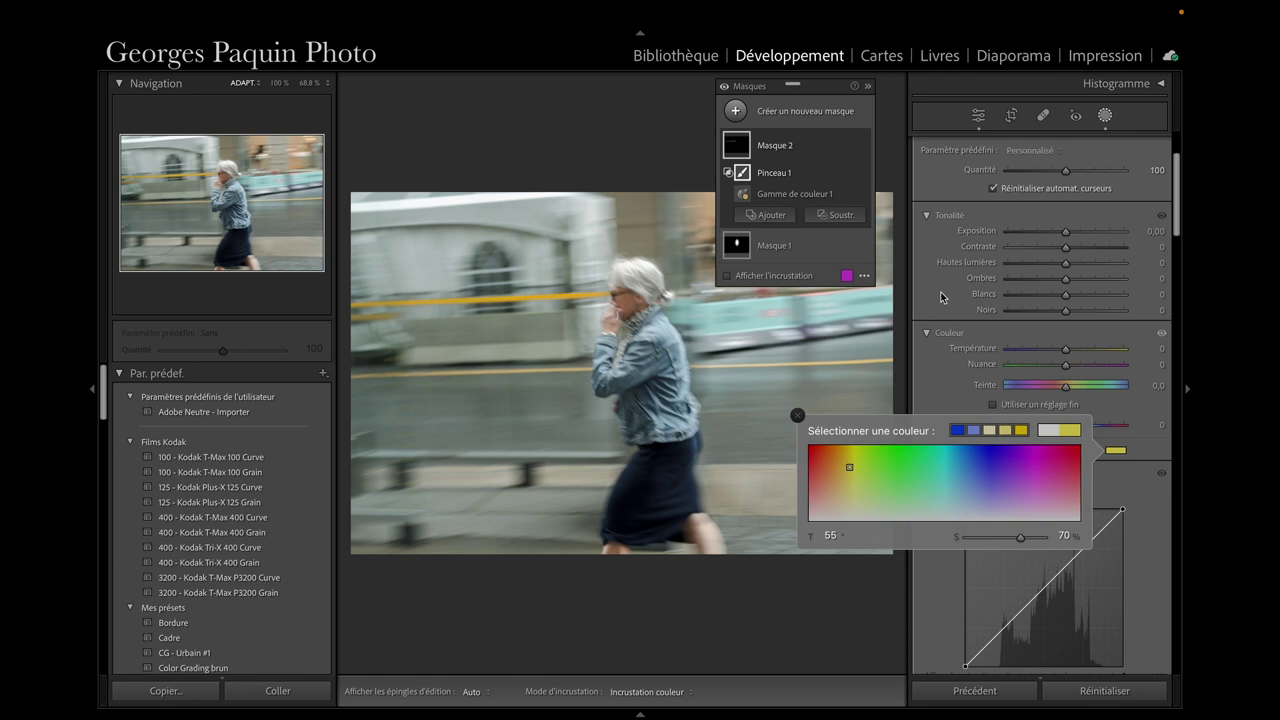
key("shift+w")
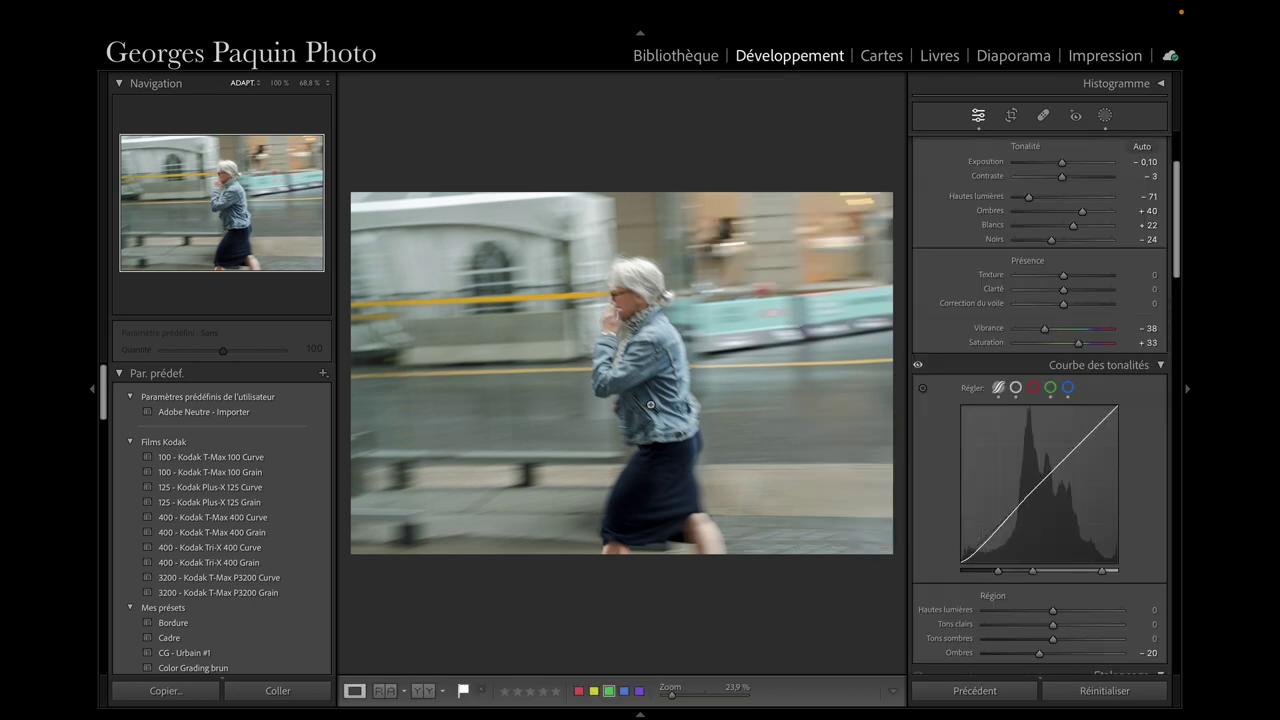
Step: Crop the woman's photo to 4 x 5, shrinking the frame and shifting her right
left_click(1011, 116)
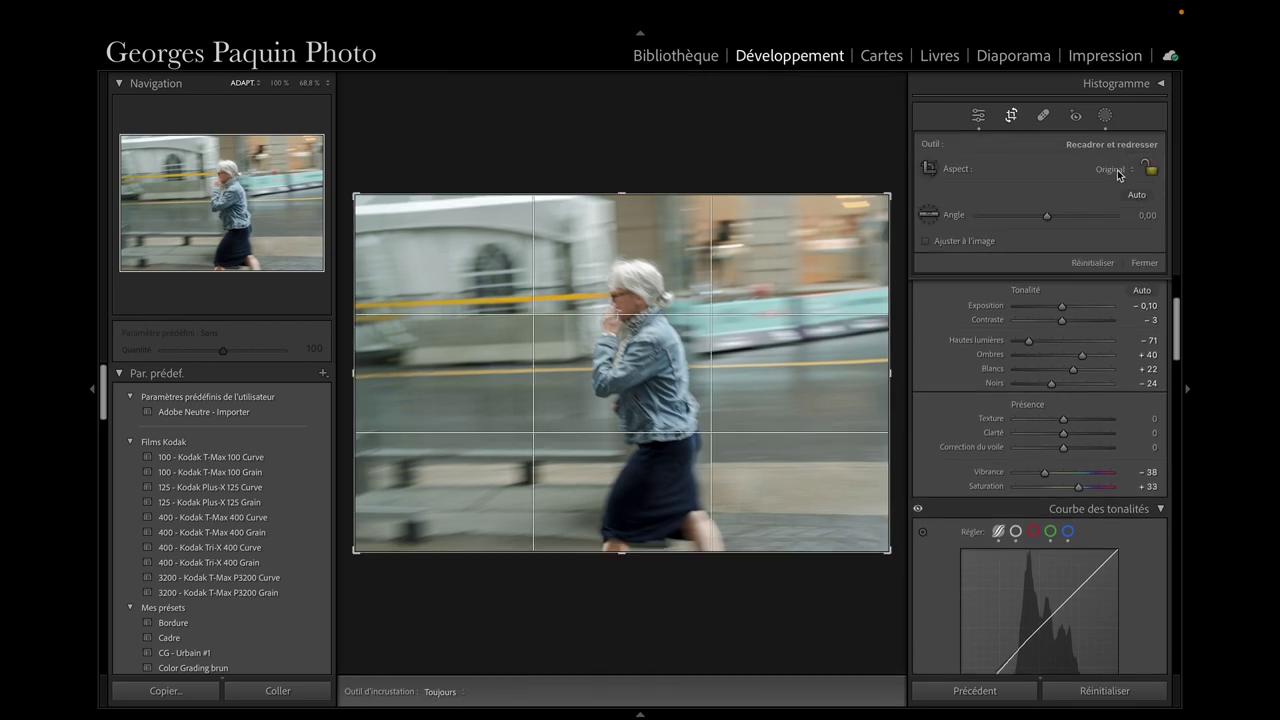
left_click(1117, 170)
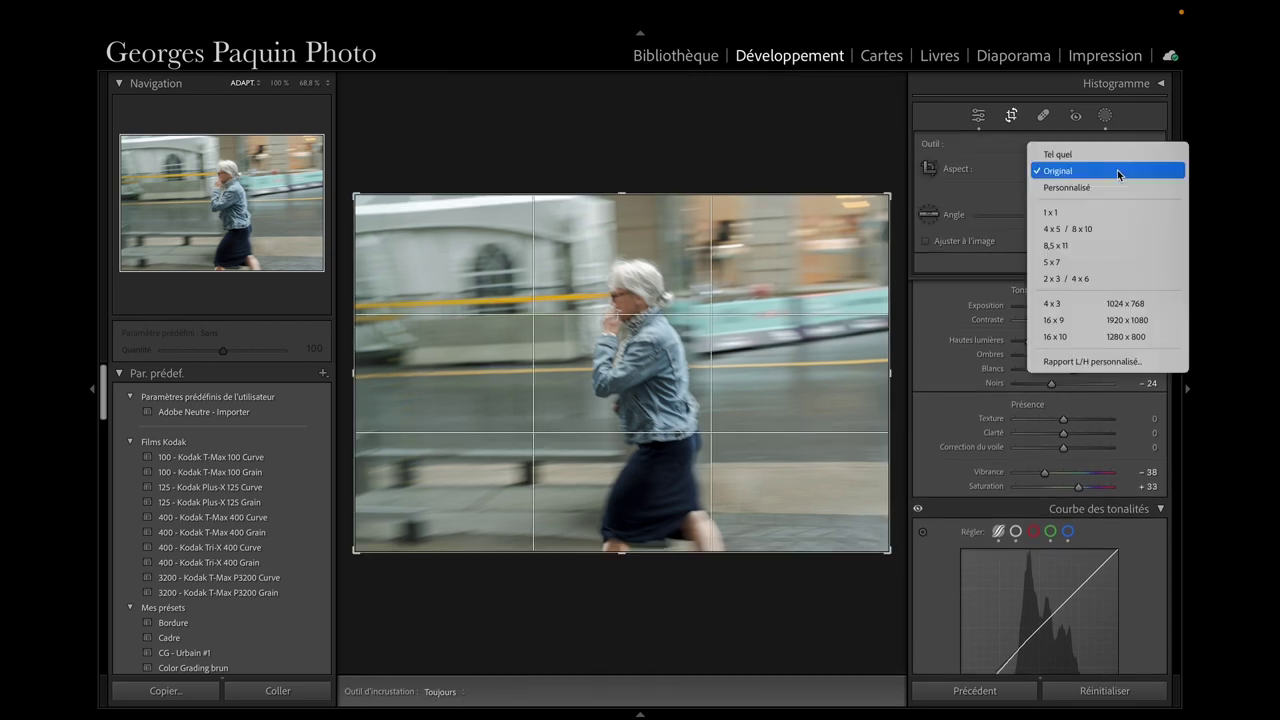
left_click(1052, 229)
left_click_drag(848, 194, 826, 207)
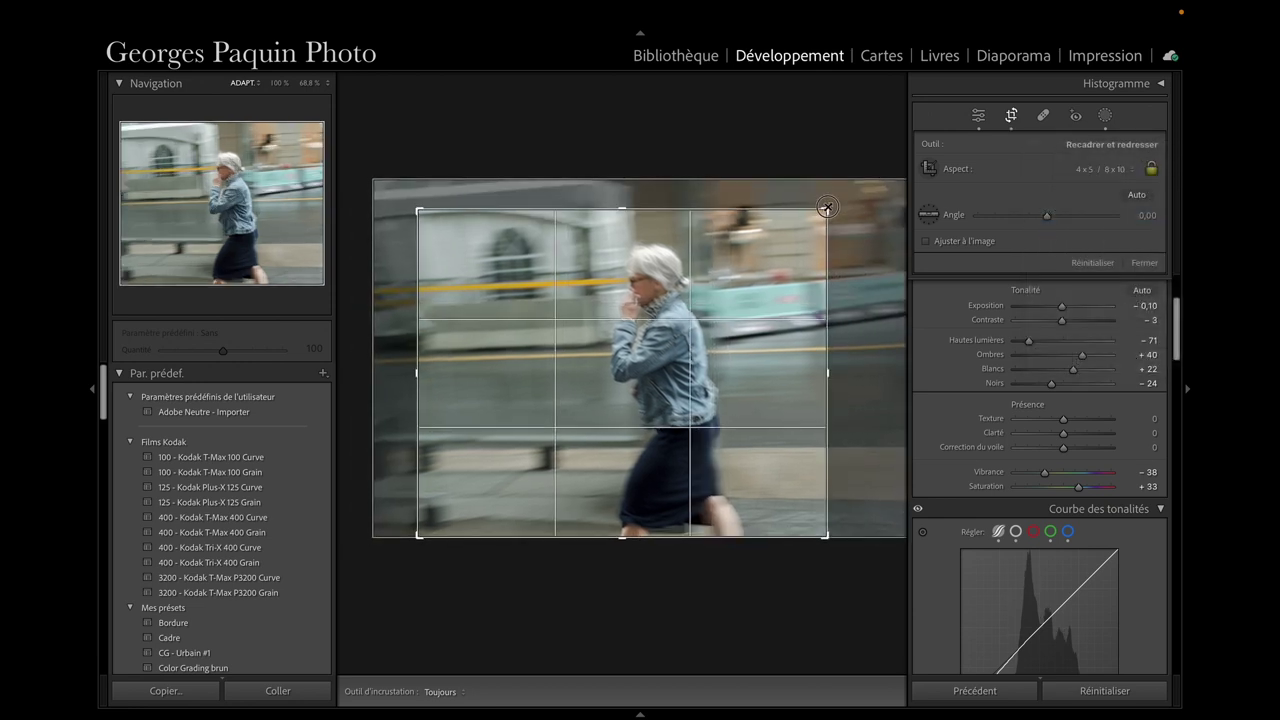
left_click_drag(651, 339, 659, 341)
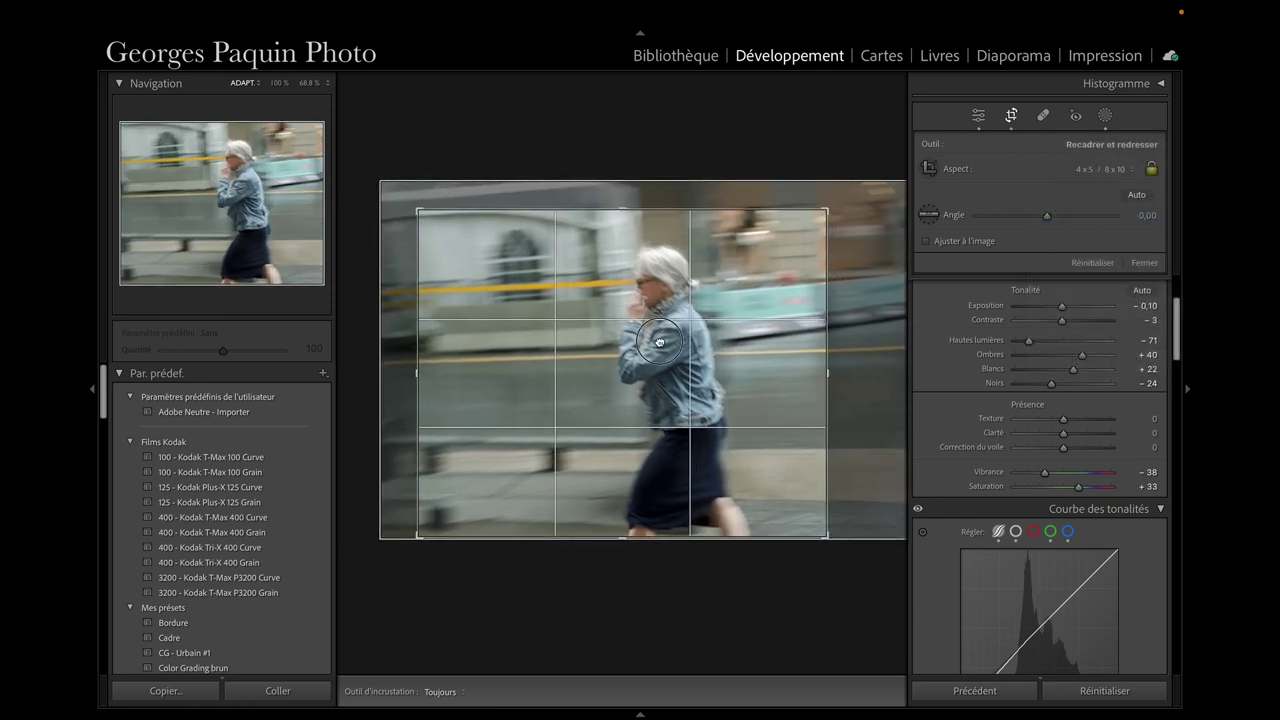
left_click(1144, 263)
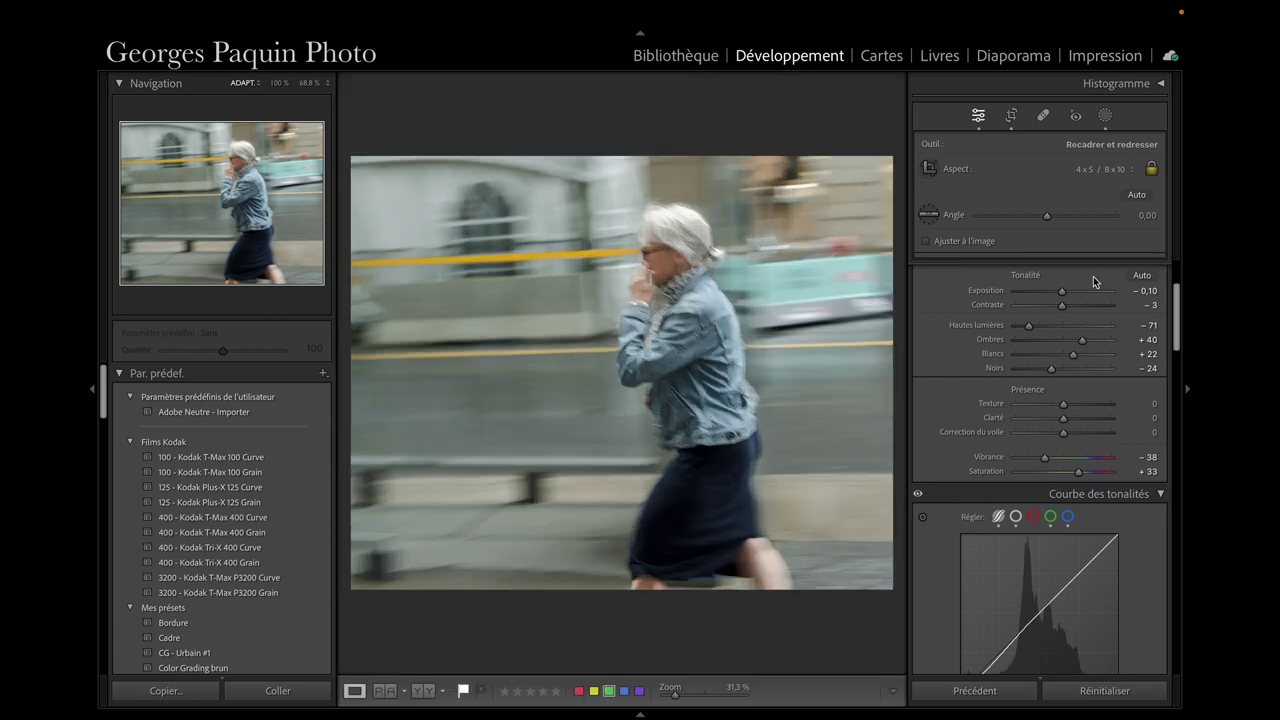
left_click(1105, 115)
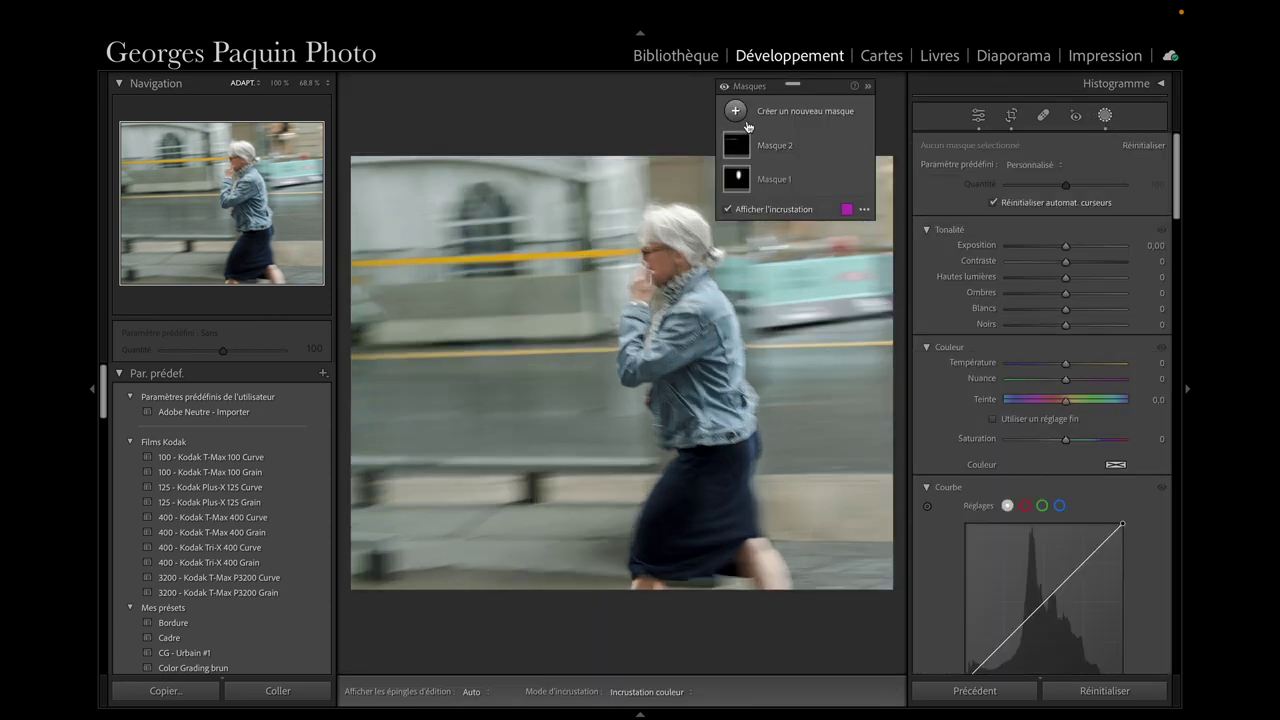
Step: Add an inverted radial mask around the woman, lowering its curve point to 143/133
left_click(747, 125)
left_click(832, 293)
left_click_drag(650, 240, 762, 432)
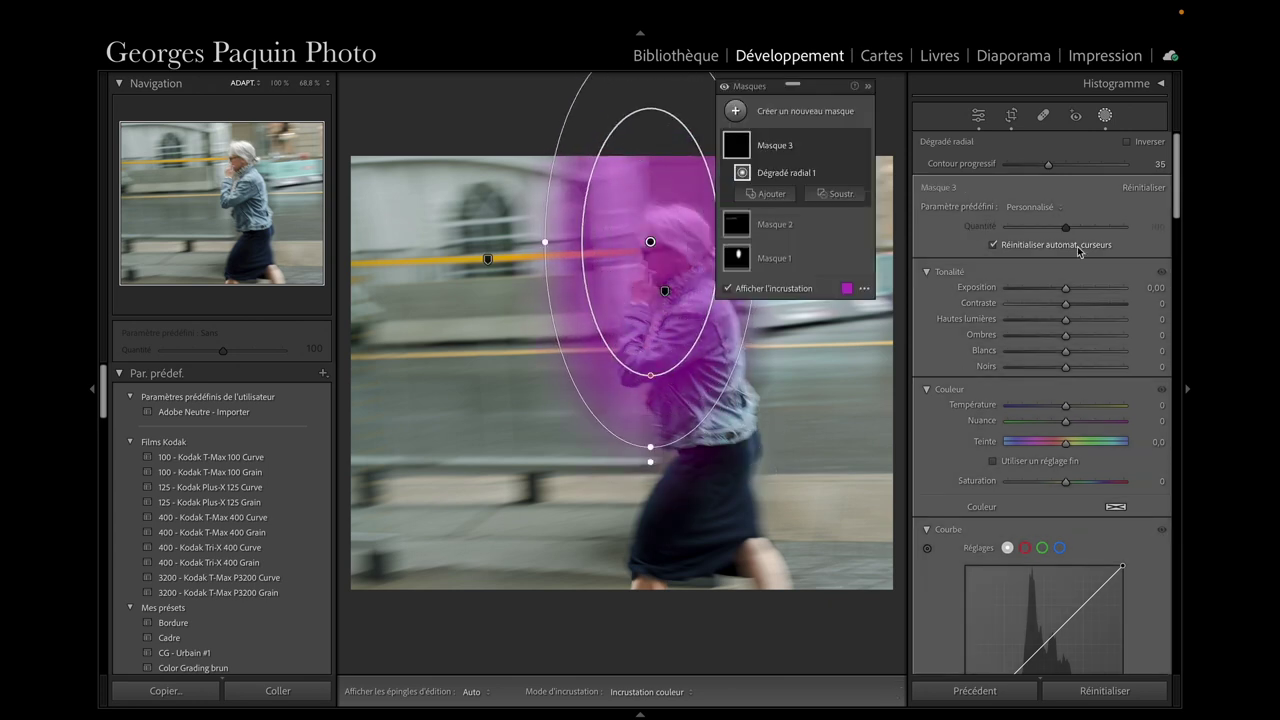
left_click(1143, 143)
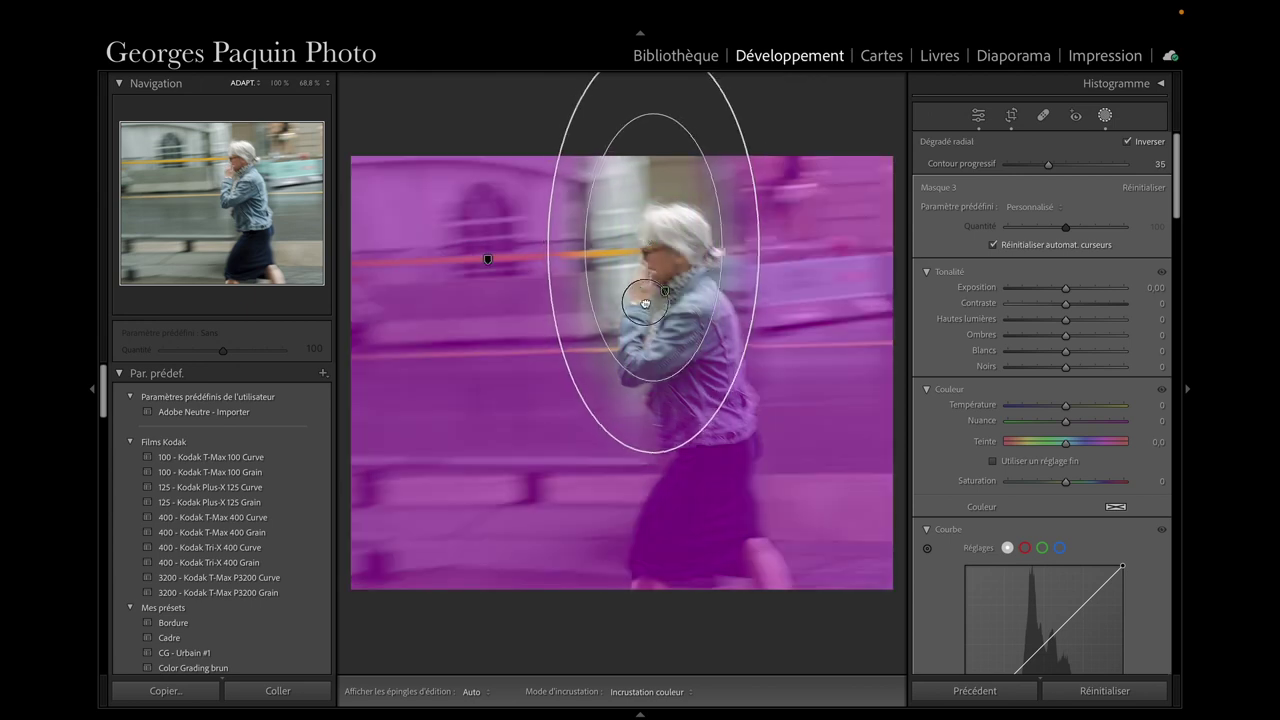
left_click_drag(648, 305, 668, 378)
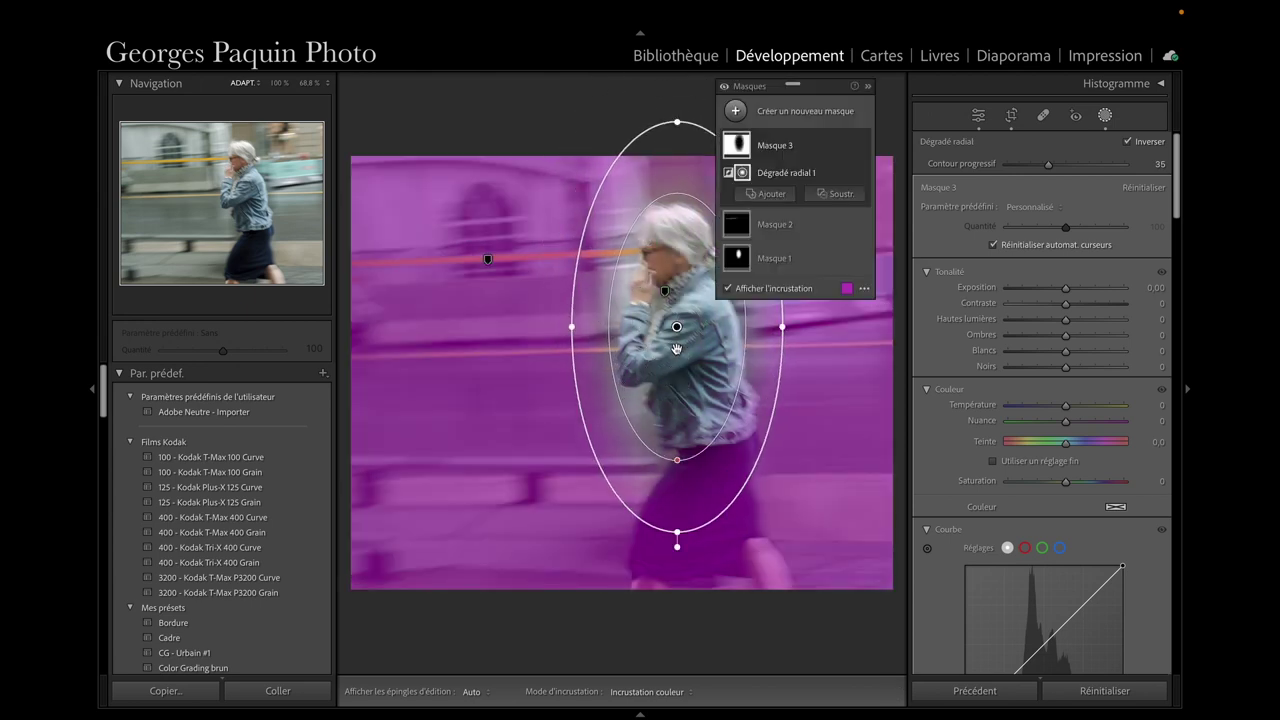
key("o")
scroll(970, 378, "down", 5)
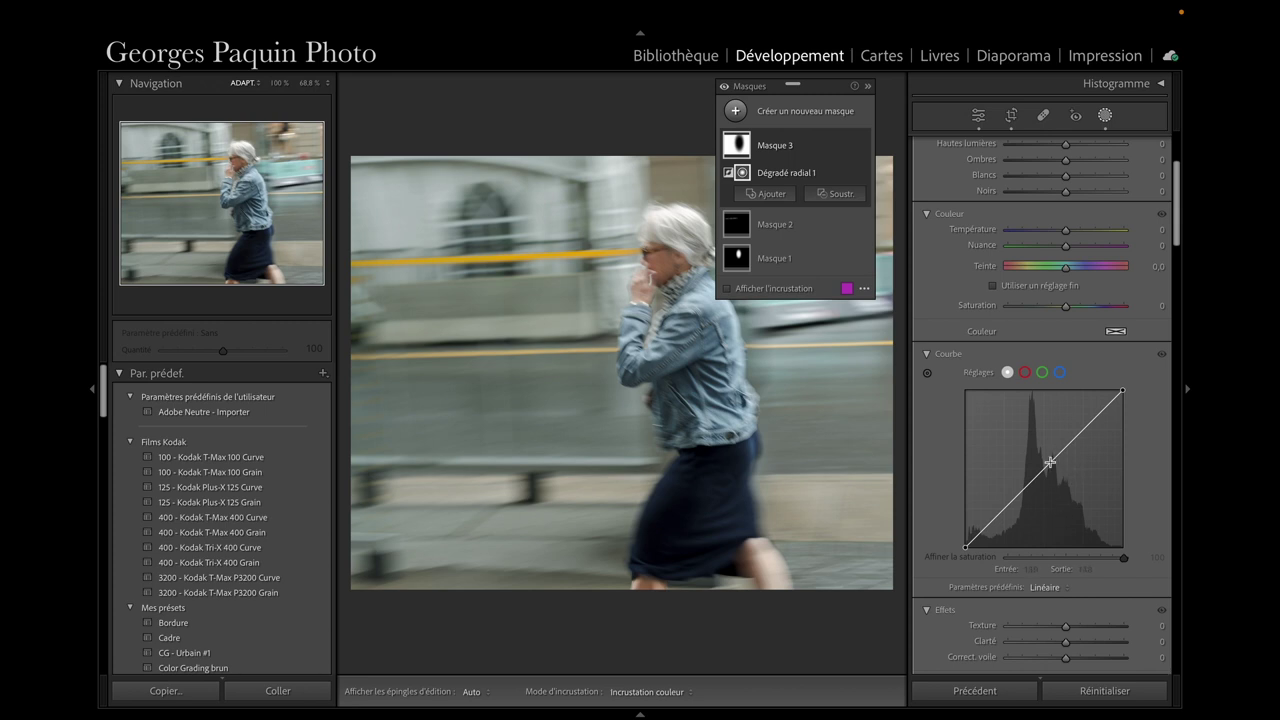
left_click_drag(1050, 462, 1053, 465)
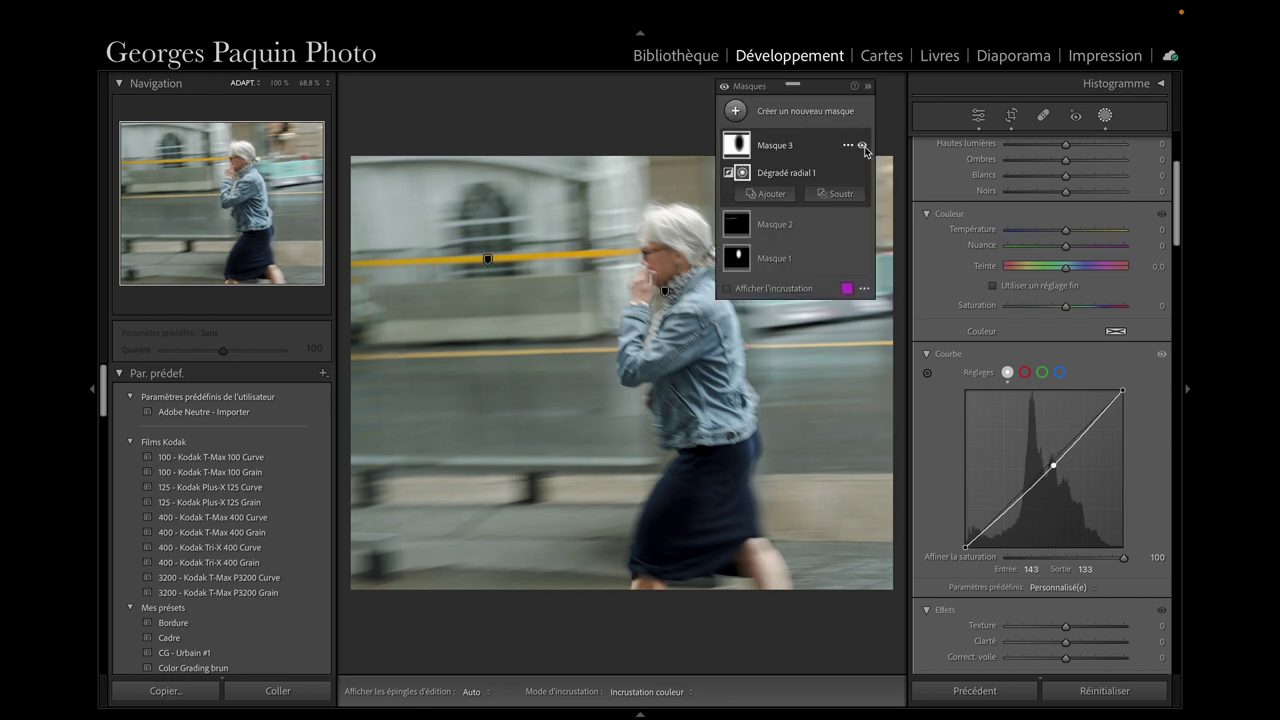
left_click(862, 146)
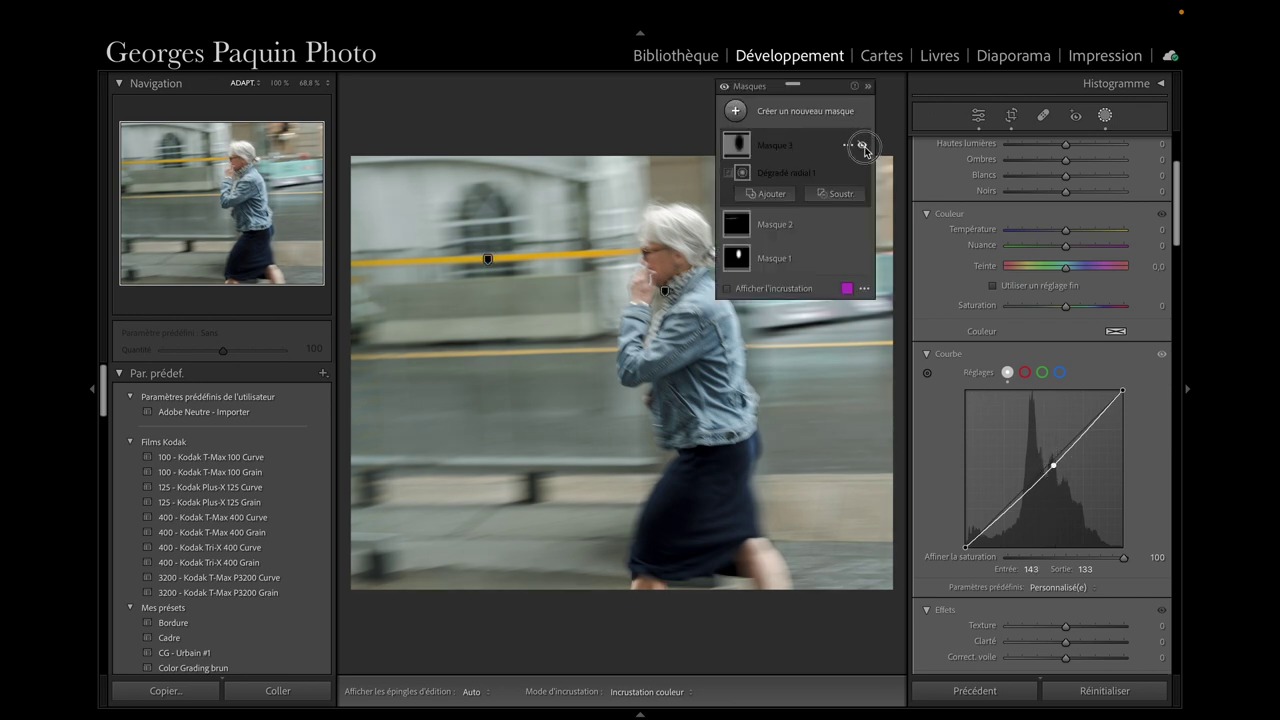
left_click(862, 146)
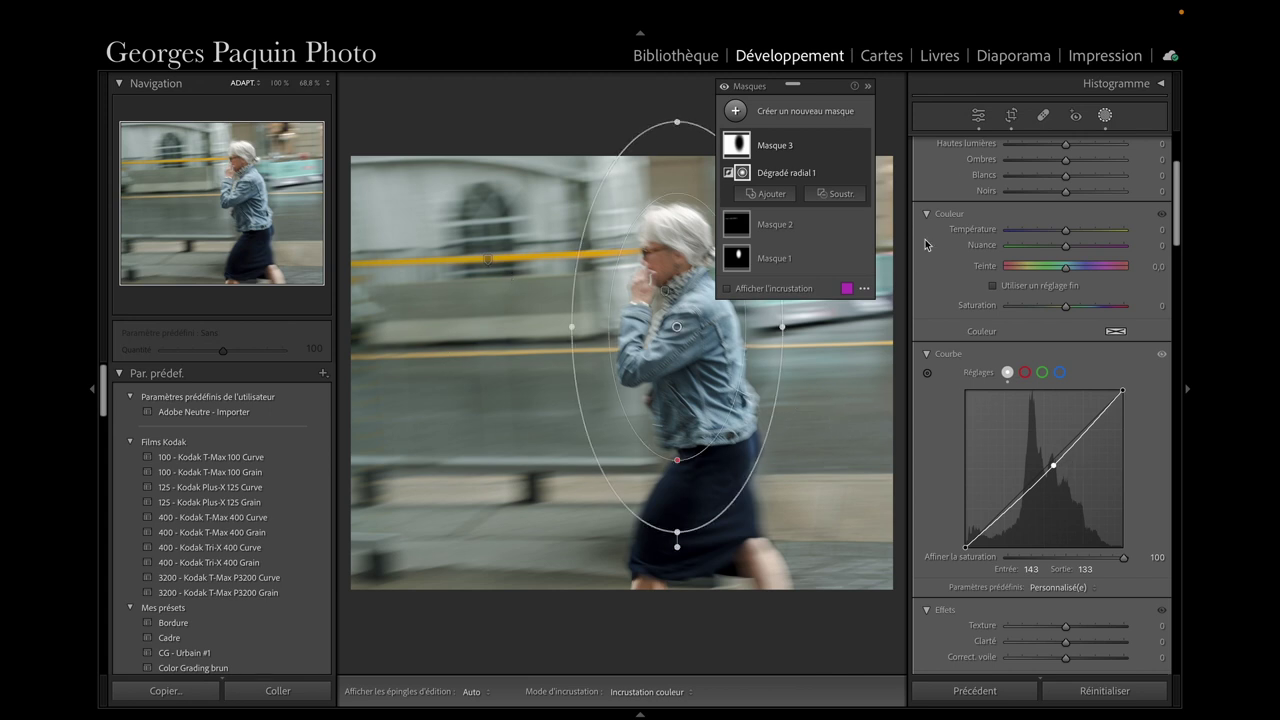
Step: Leave masking, move to the next photo of the walking pair, and zoom in
left_click(979, 118)
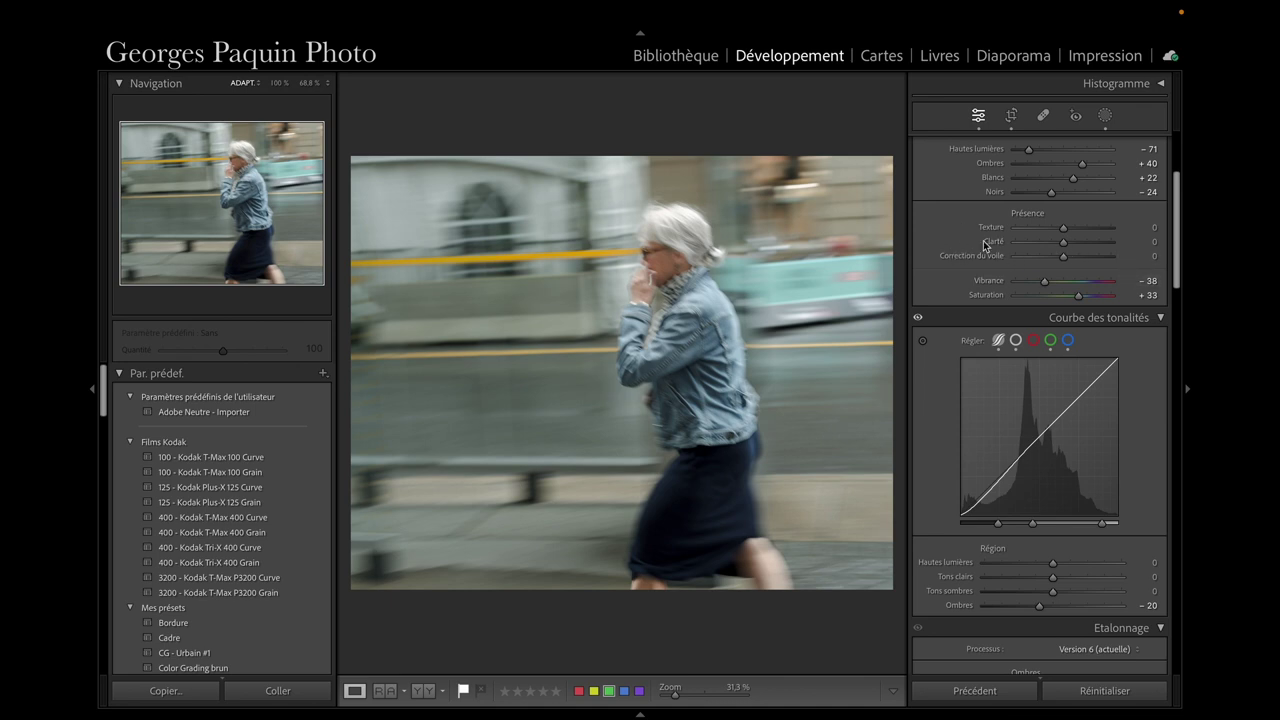
key("Right")
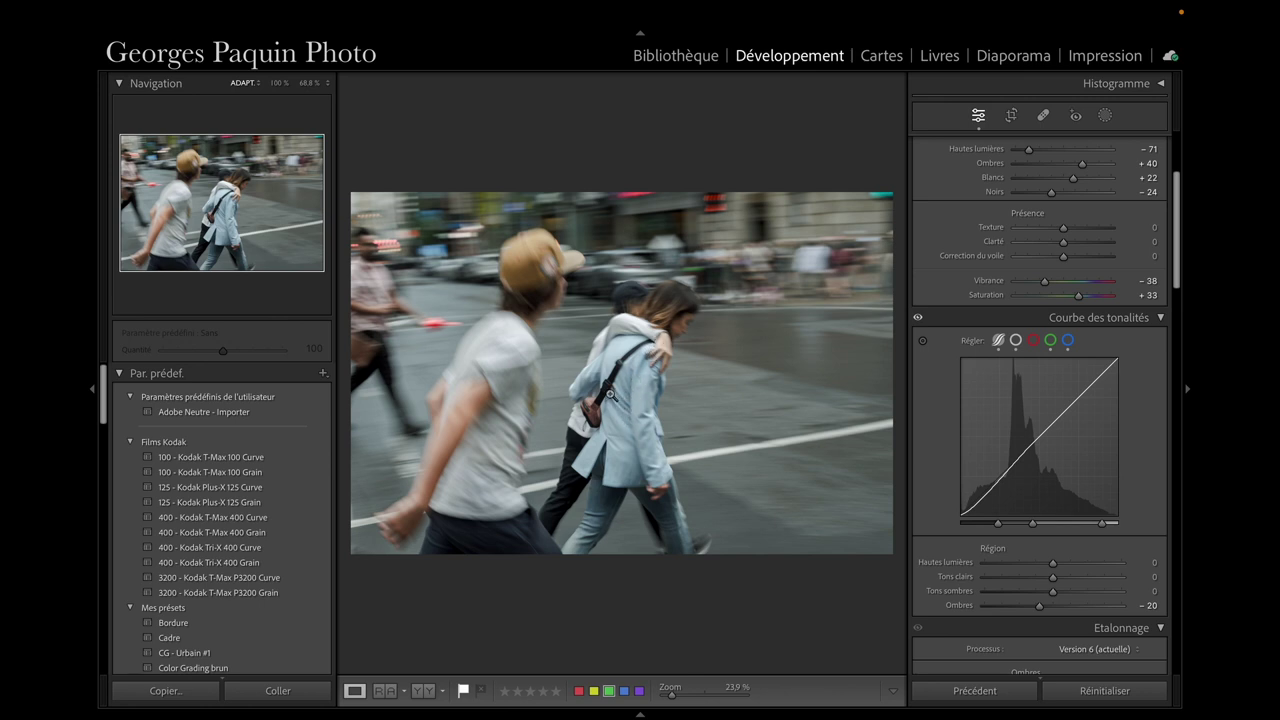
left_click(628, 375)
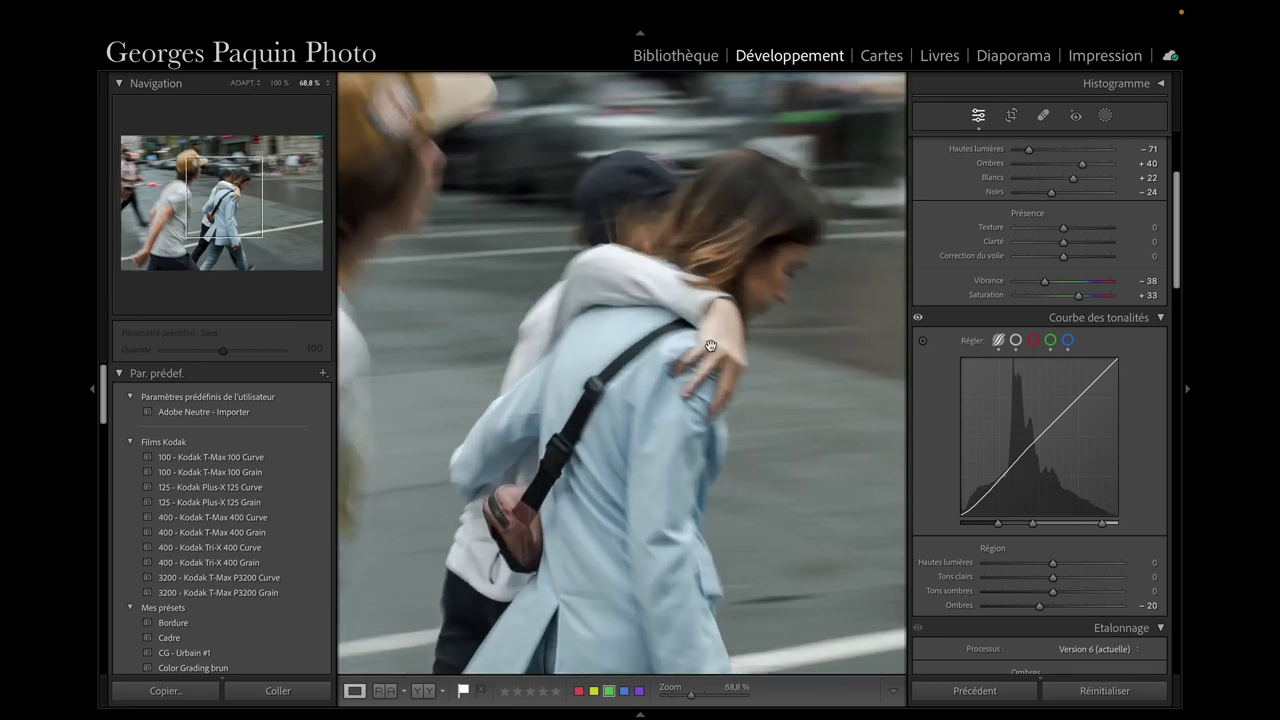
left_click(623, 429)
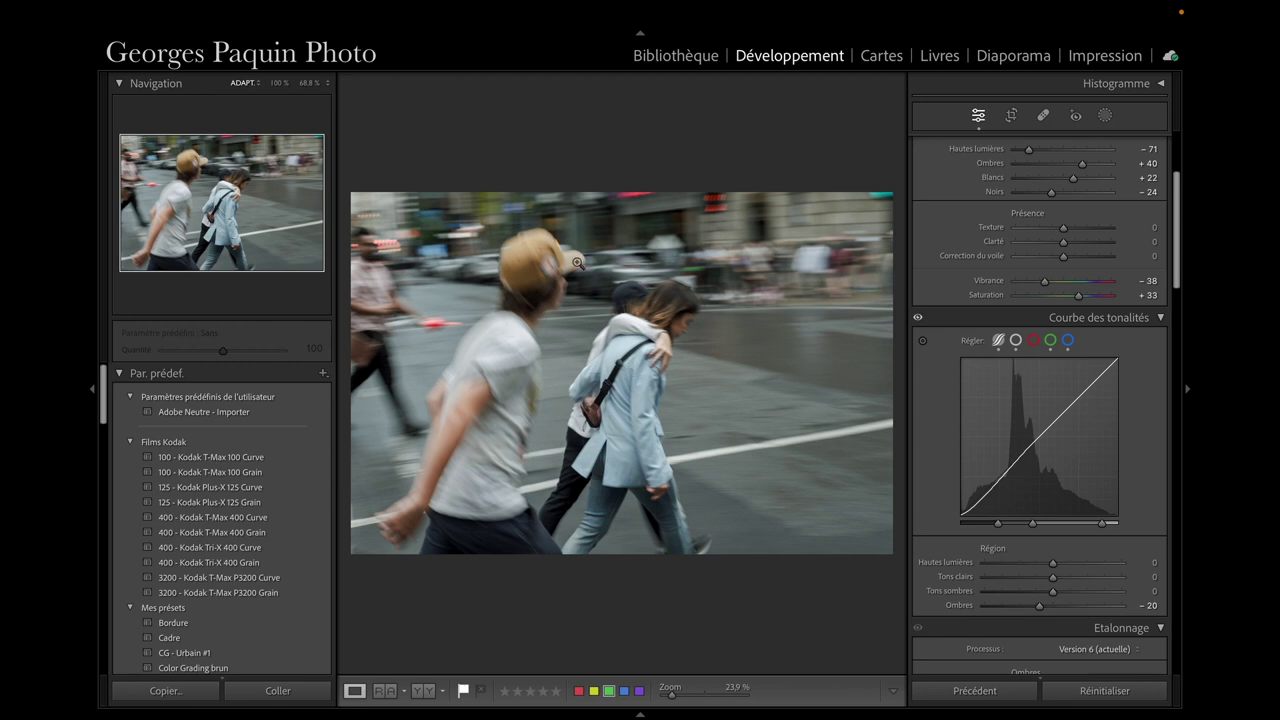
left_click(537, 268)
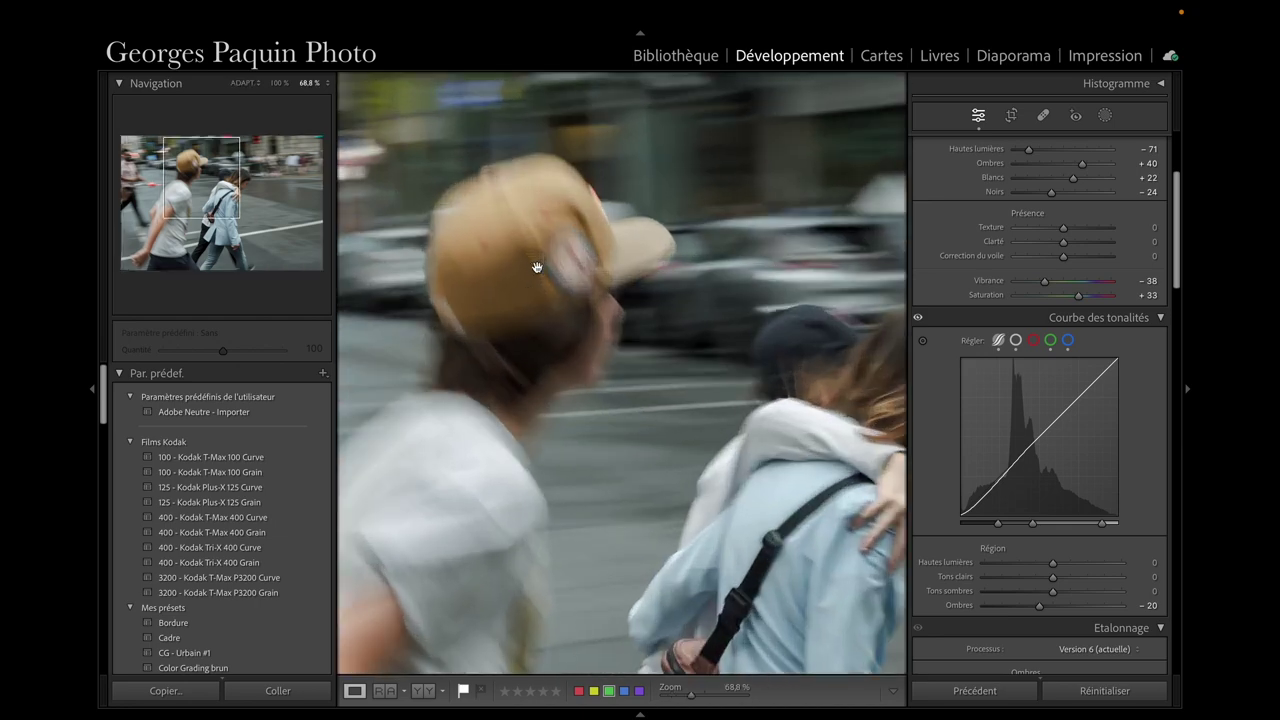
left_click_drag(529, 260, 545, 284)
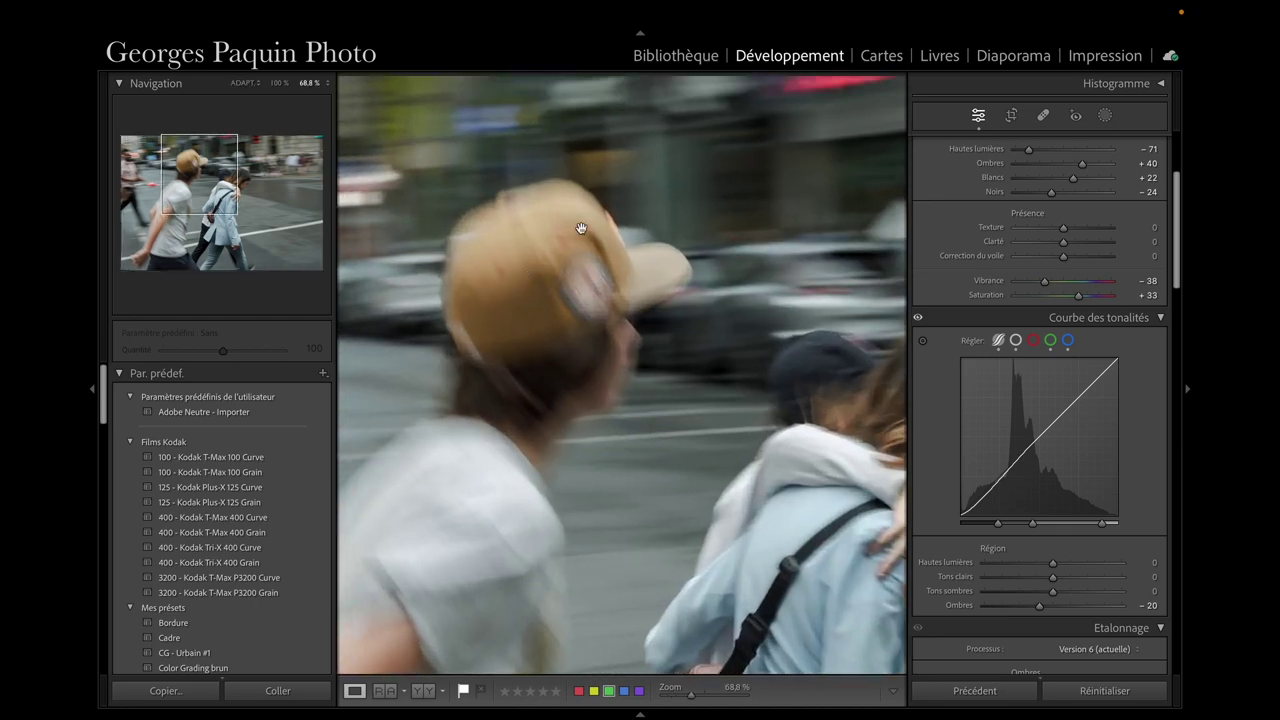
left_click(519, 281)
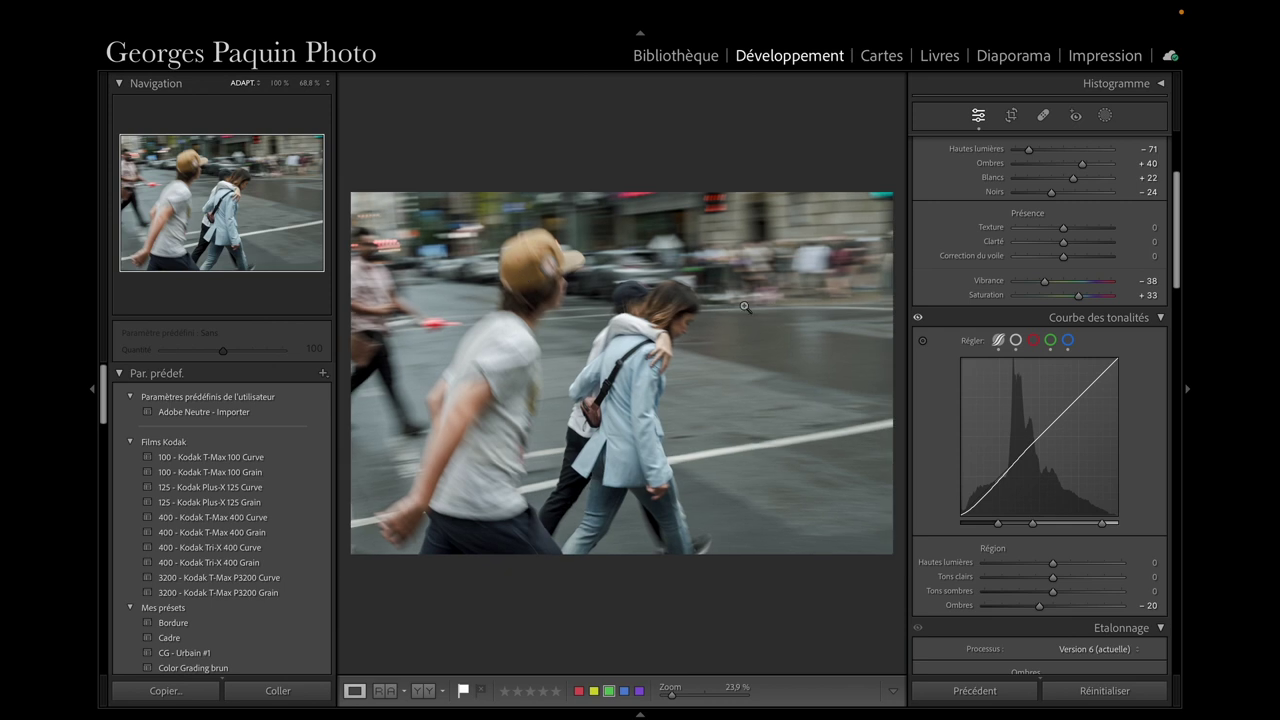
Step: Add an inverted radial mask around the two walkers, curve point lowered to 132/117
left_click(1104, 117)
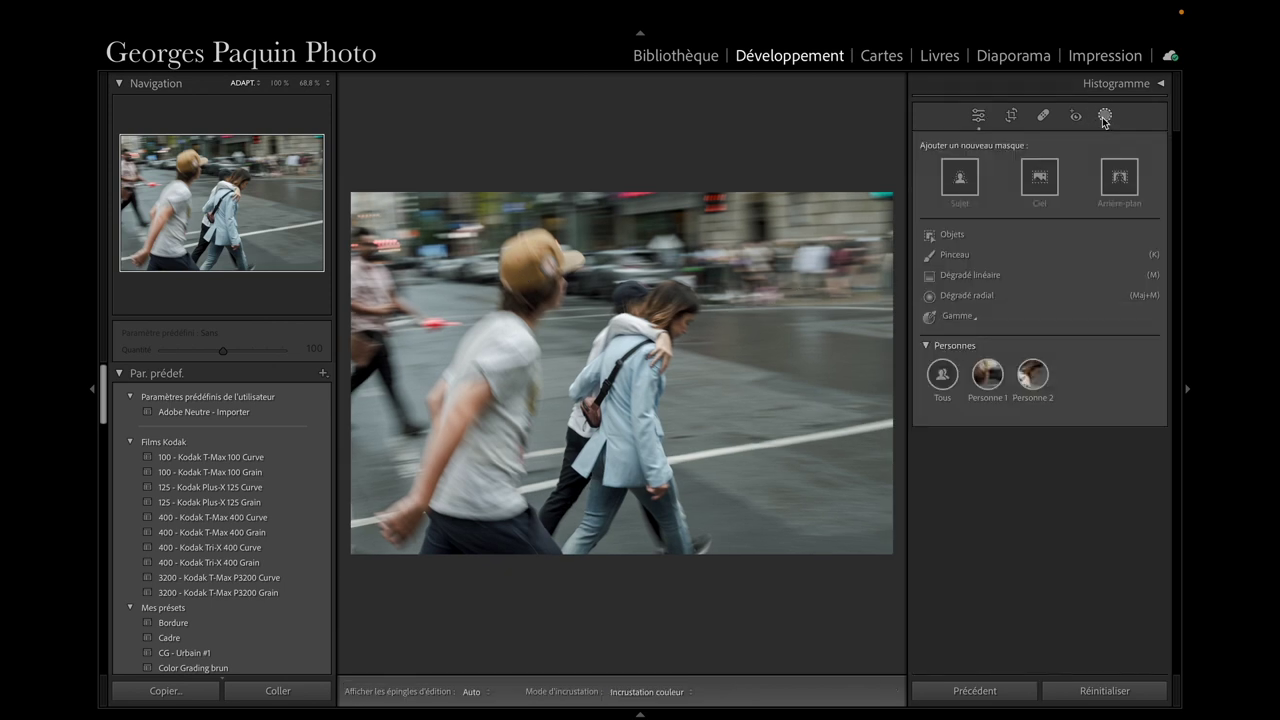
left_click(968, 296)
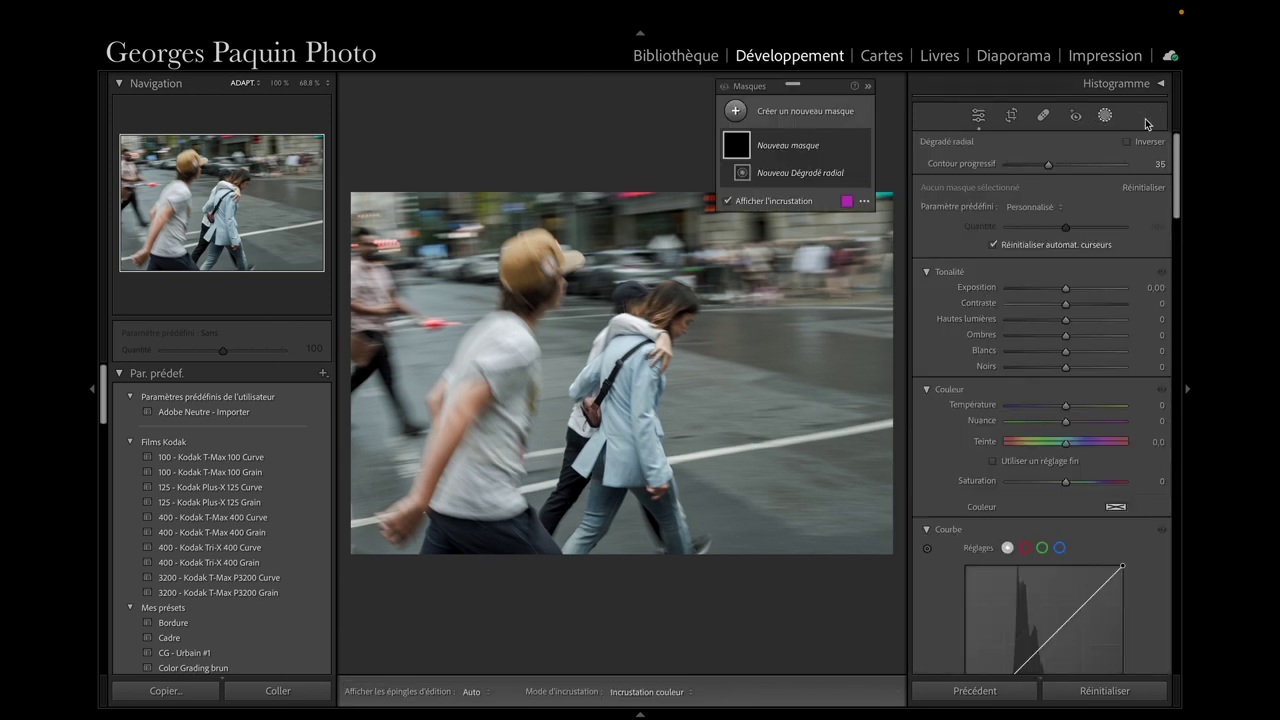
left_click_drag(590, 347, 684, 537)
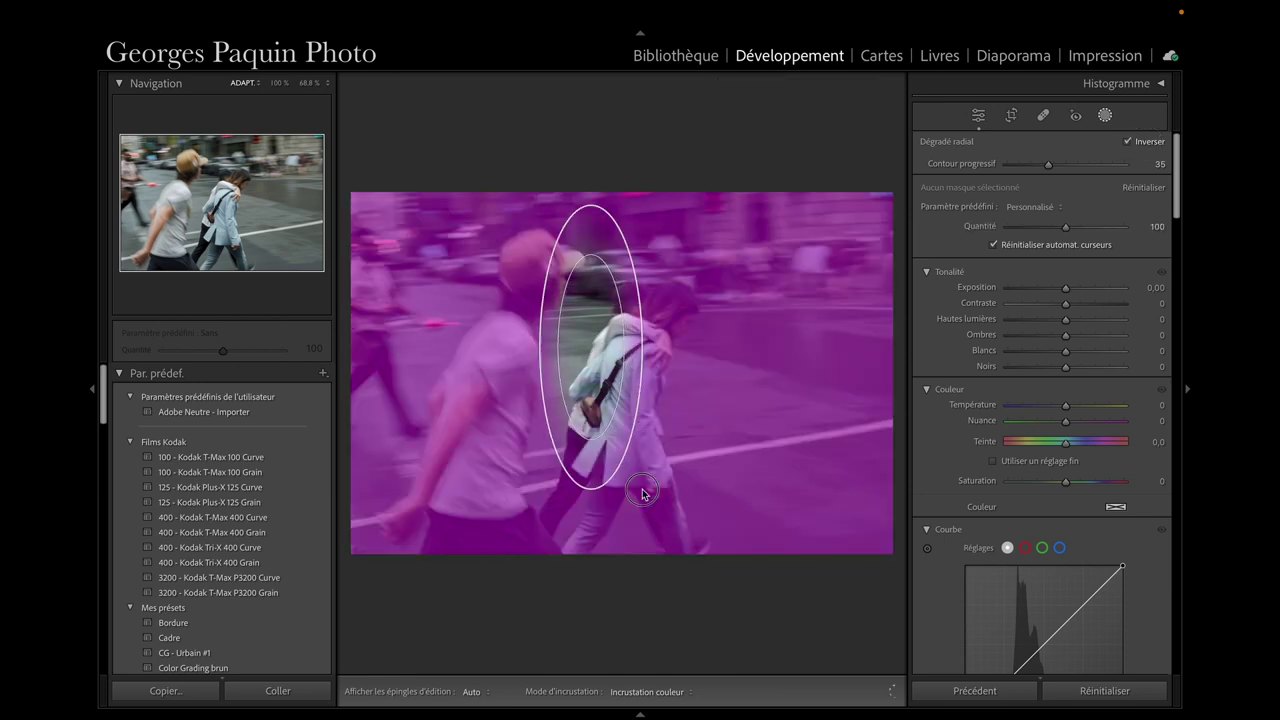
left_click_drag(590, 380, 647, 427)
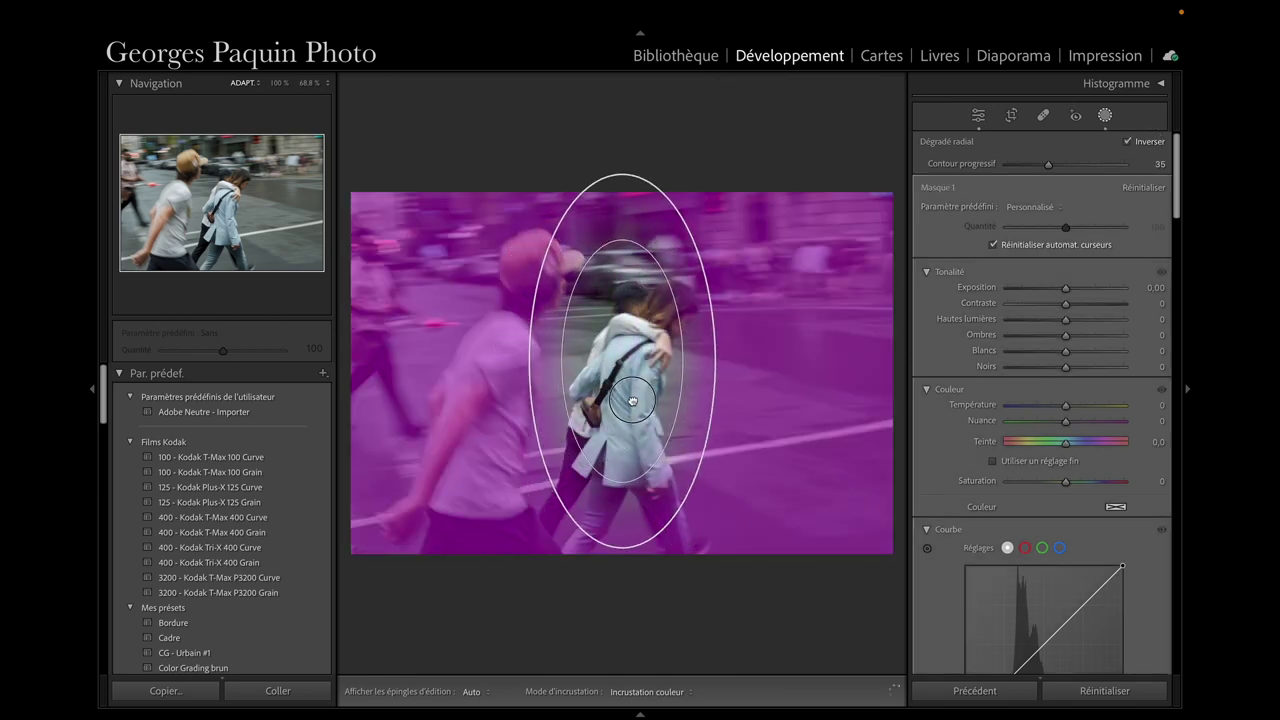
key("o")
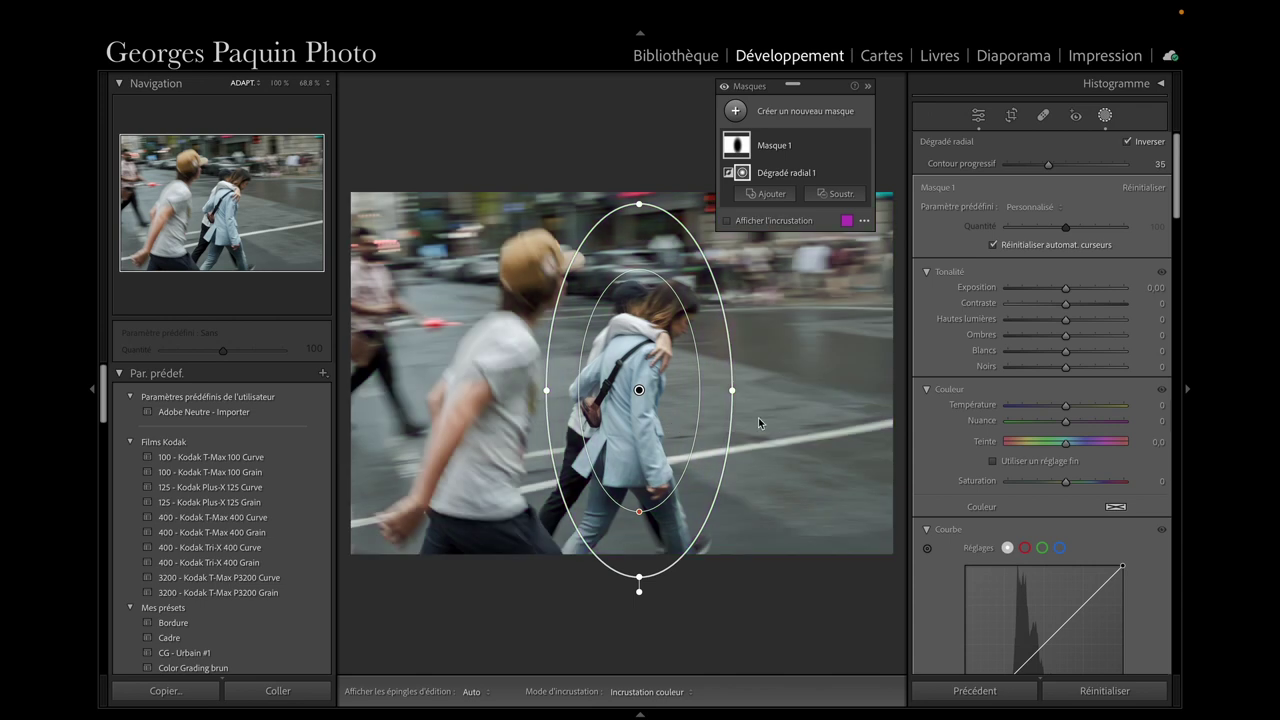
scroll(945, 368, "down", 4)
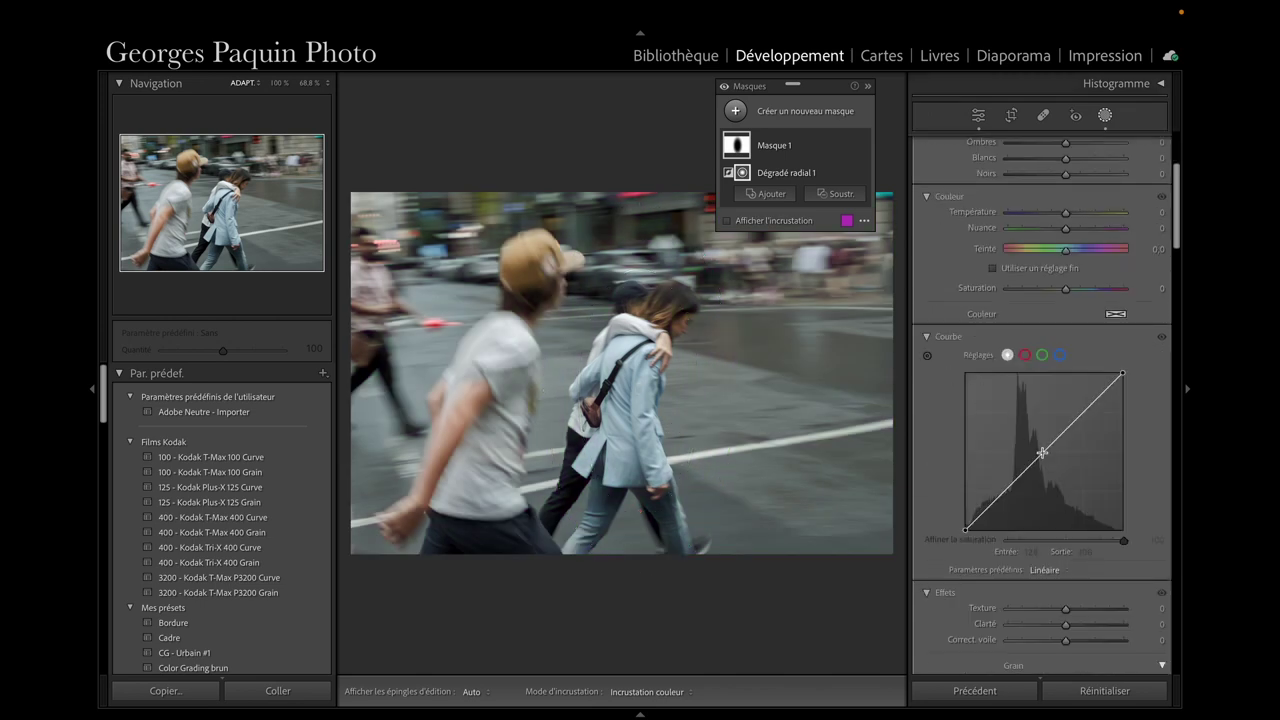
left_click_drag(1042, 453, 1046, 458)
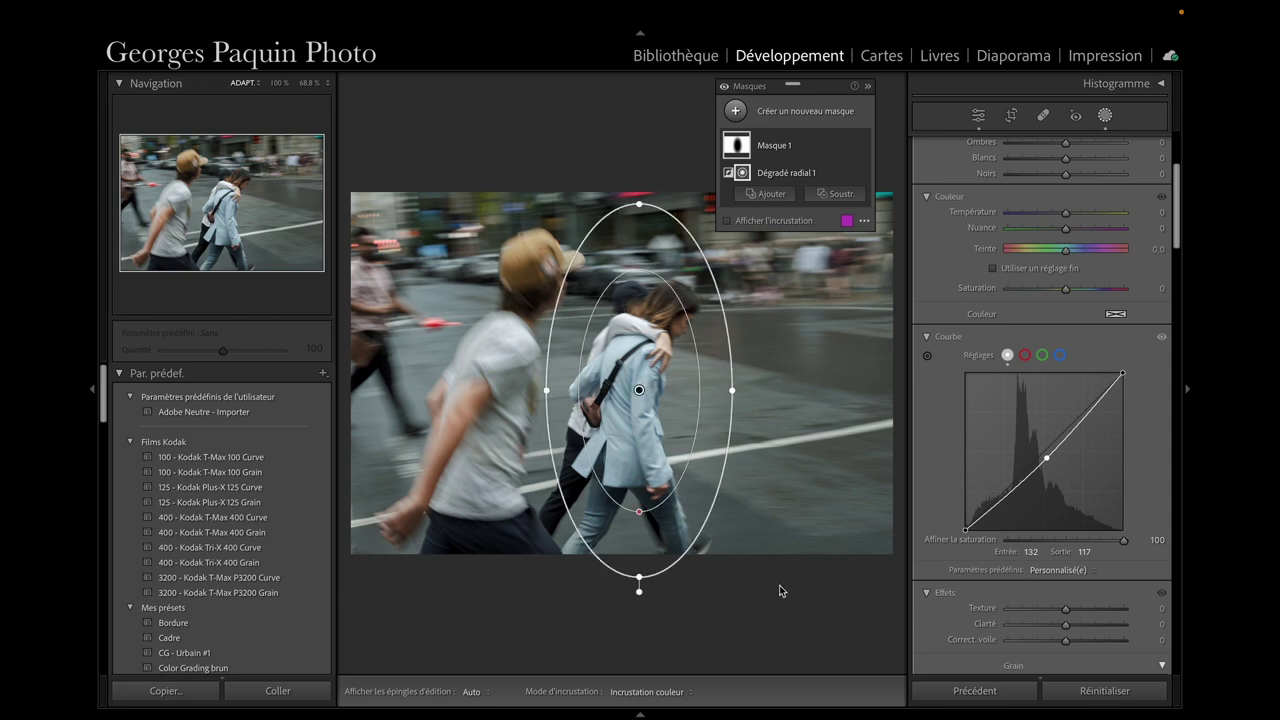
Step: Leave masking and zoom in on the left walker's cap
left_click(977, 117)
scroll(961, 140, "down", 5)
left_click(548, 282)
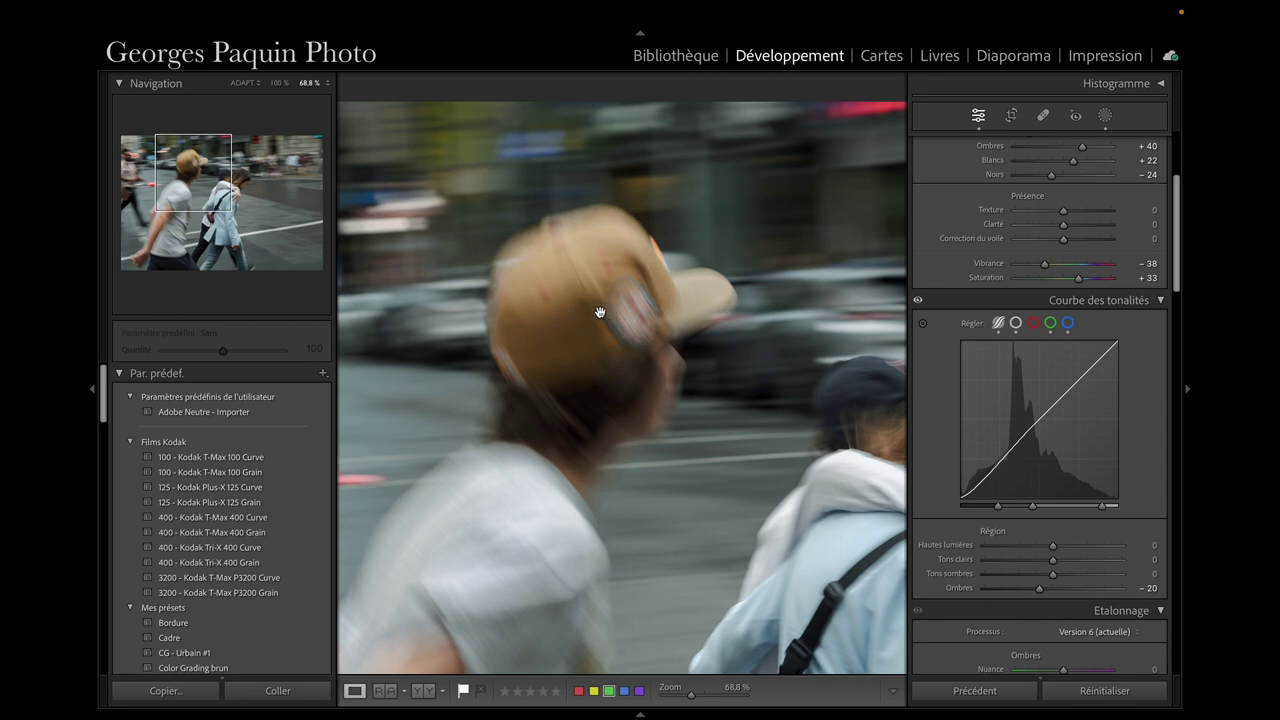
Step: Start a new Objects mask by brushing over the left walker's cap
left_click(1105, 115)
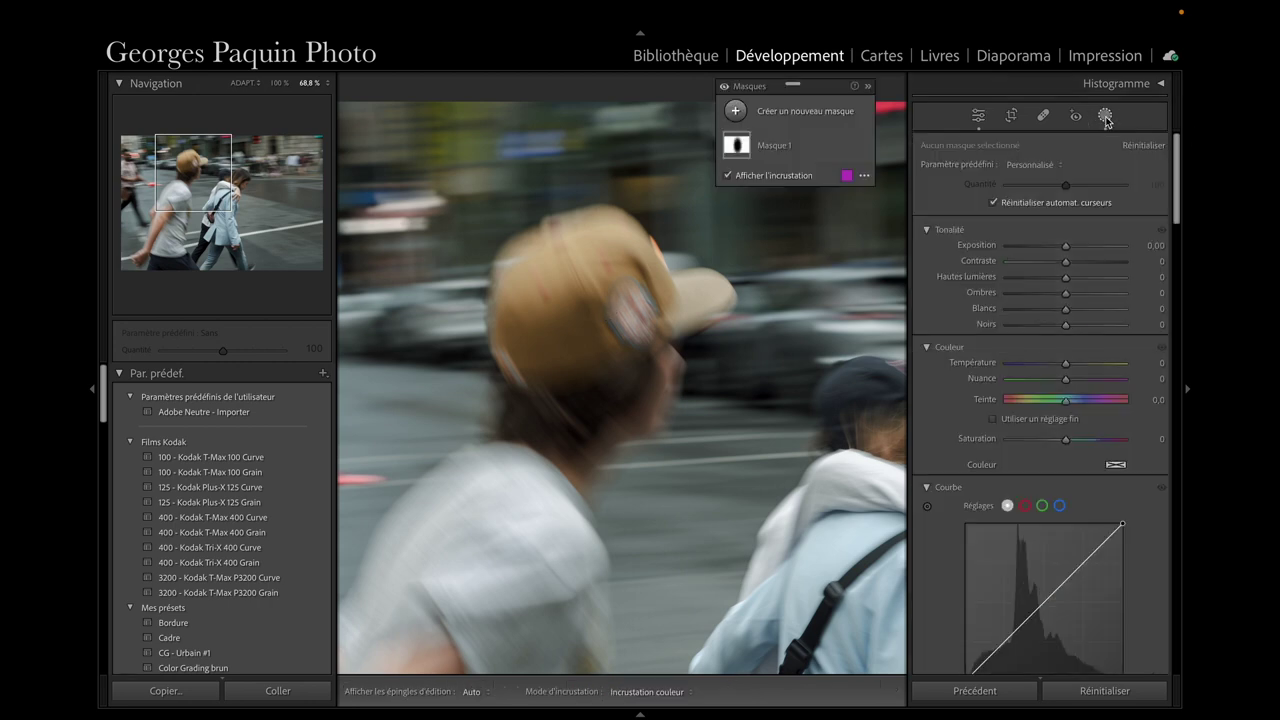
left_click(736, 110)
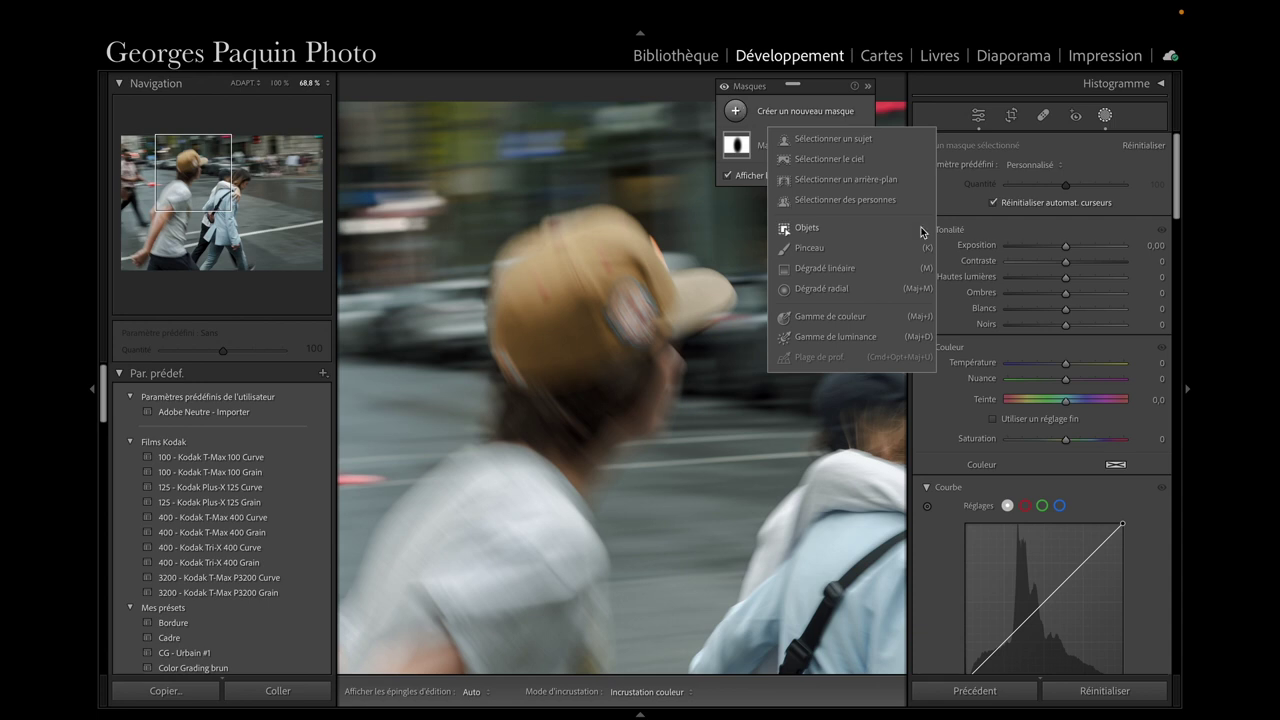
left_click(810, 236)
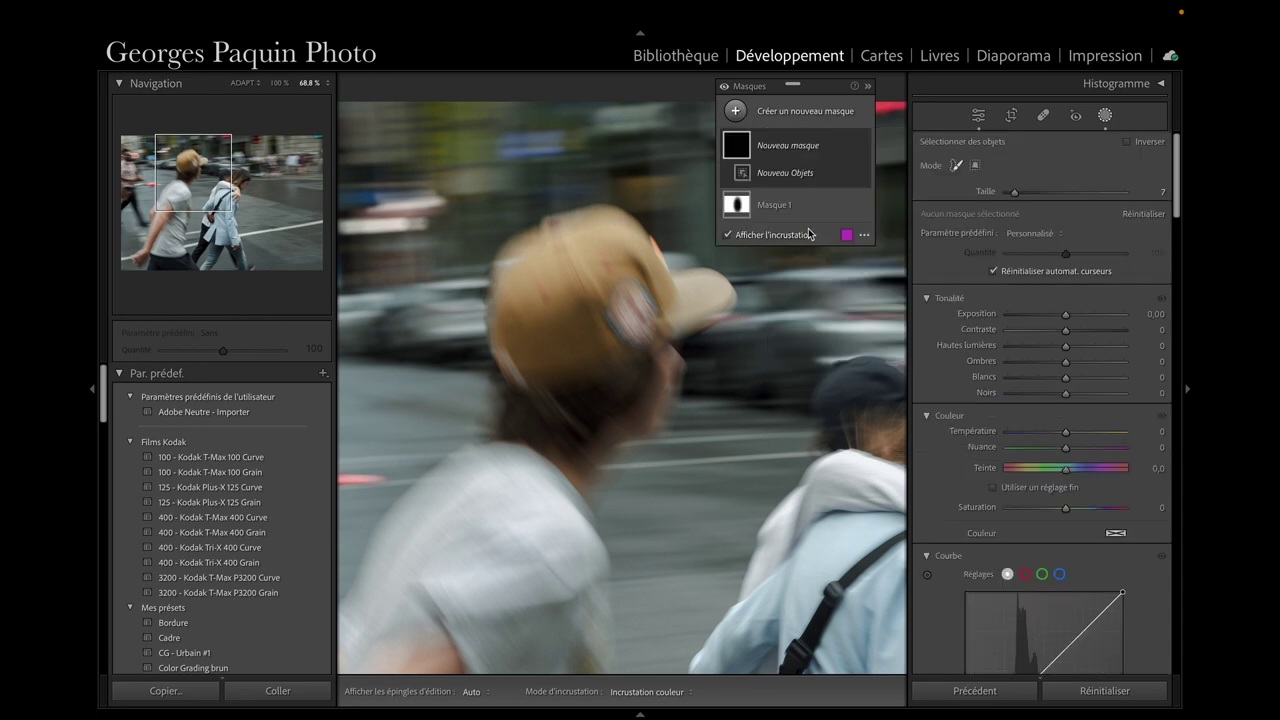
mouse_move(574, 228)
left_mouse_down()
mouse_move(503, 251)
mouse_move(503, 349)
mouse_move(523, 374)
mouse_move(621, 348)
mouse_move(712, 298)
mouse_move(712, 286)
mouse_move(581, 226)
mouse_move(523, 297)
mouse_move(626, 326)
mouse_move(669, 303)
mouse_move(563, 320)
mouse_move(647, 279)
left_mouse_up()
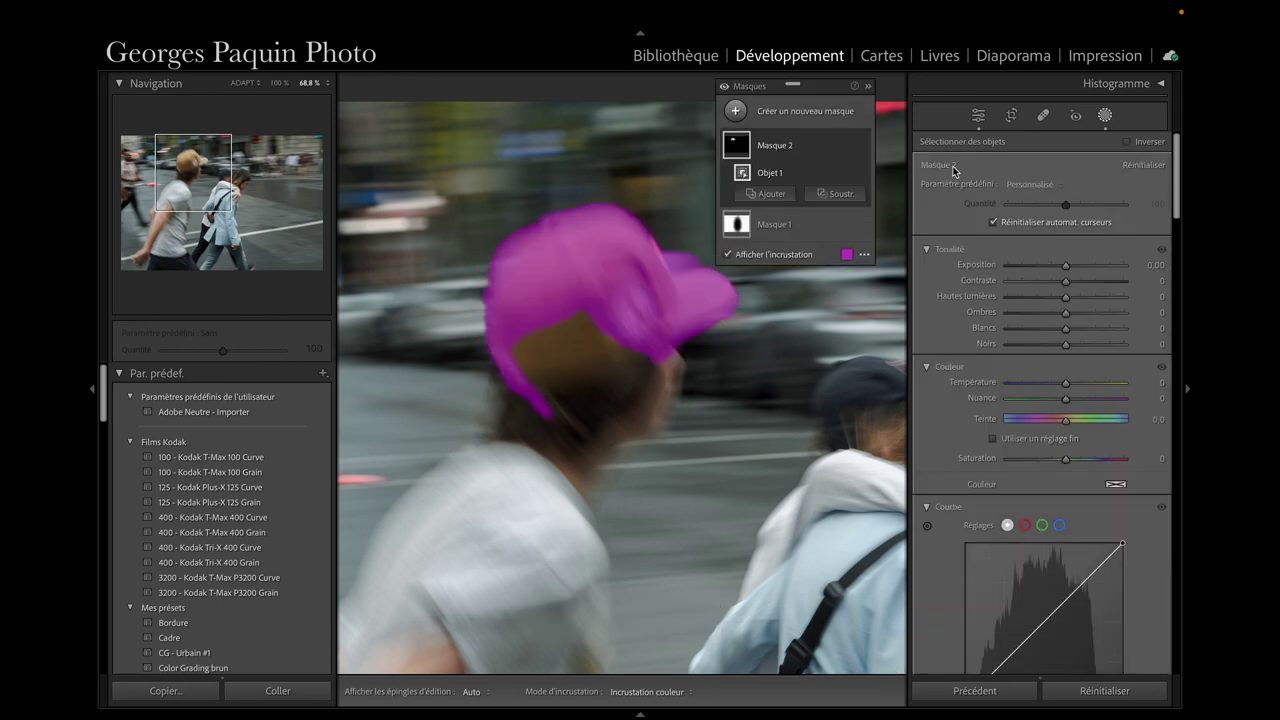
Step: Add a second object selection covering the lower cap and hide the overlay
mouse_move(610, 280)
left_click(767, 196)
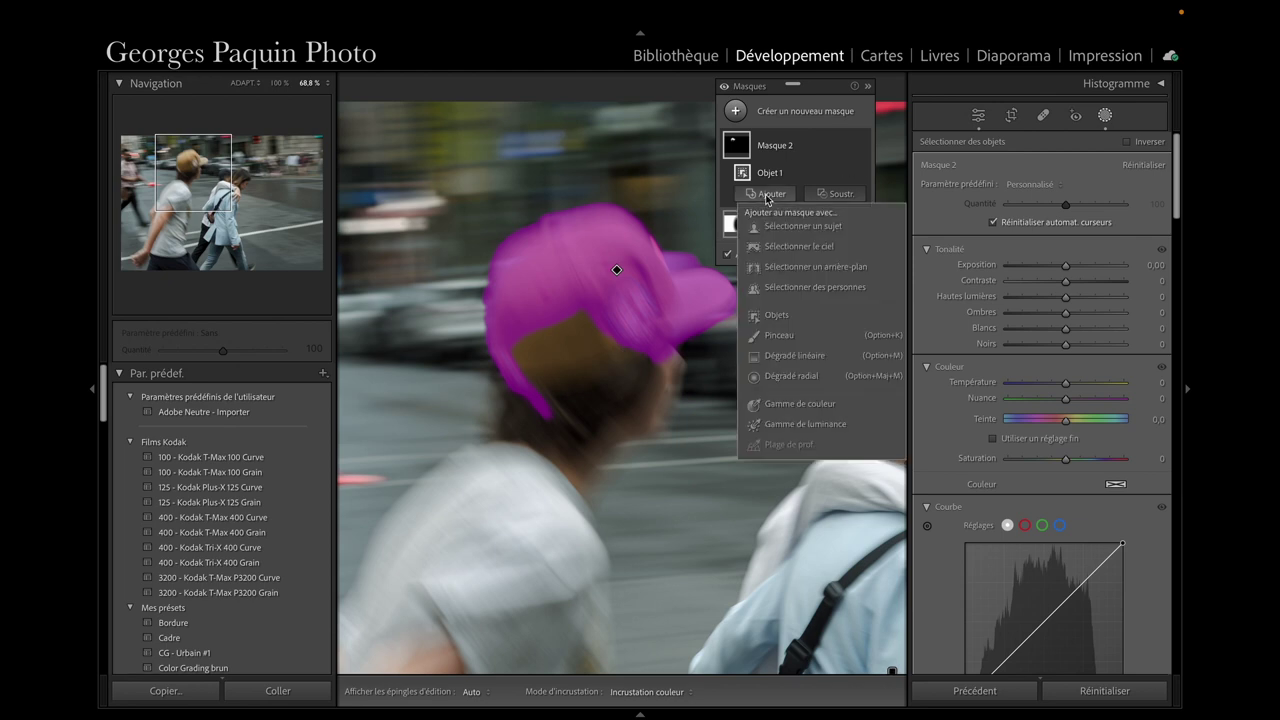
left_click(779, 318)
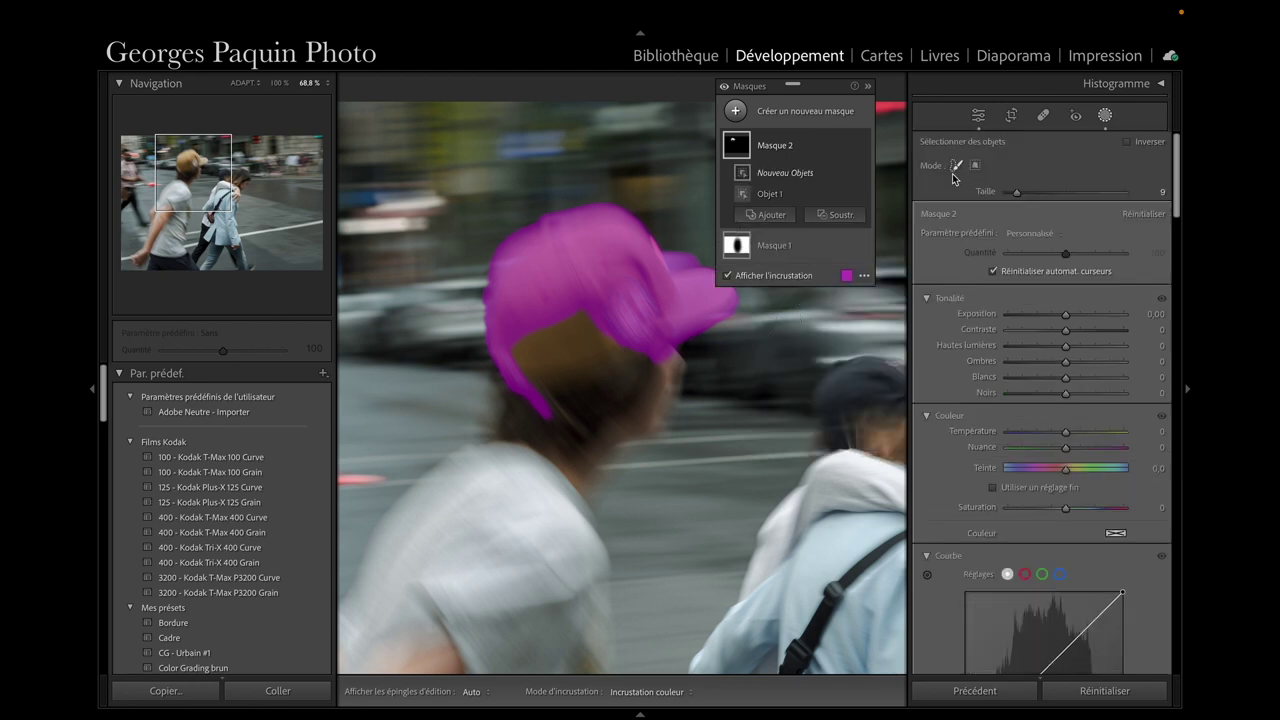
left_click_drag(634, 351, 591, 334)
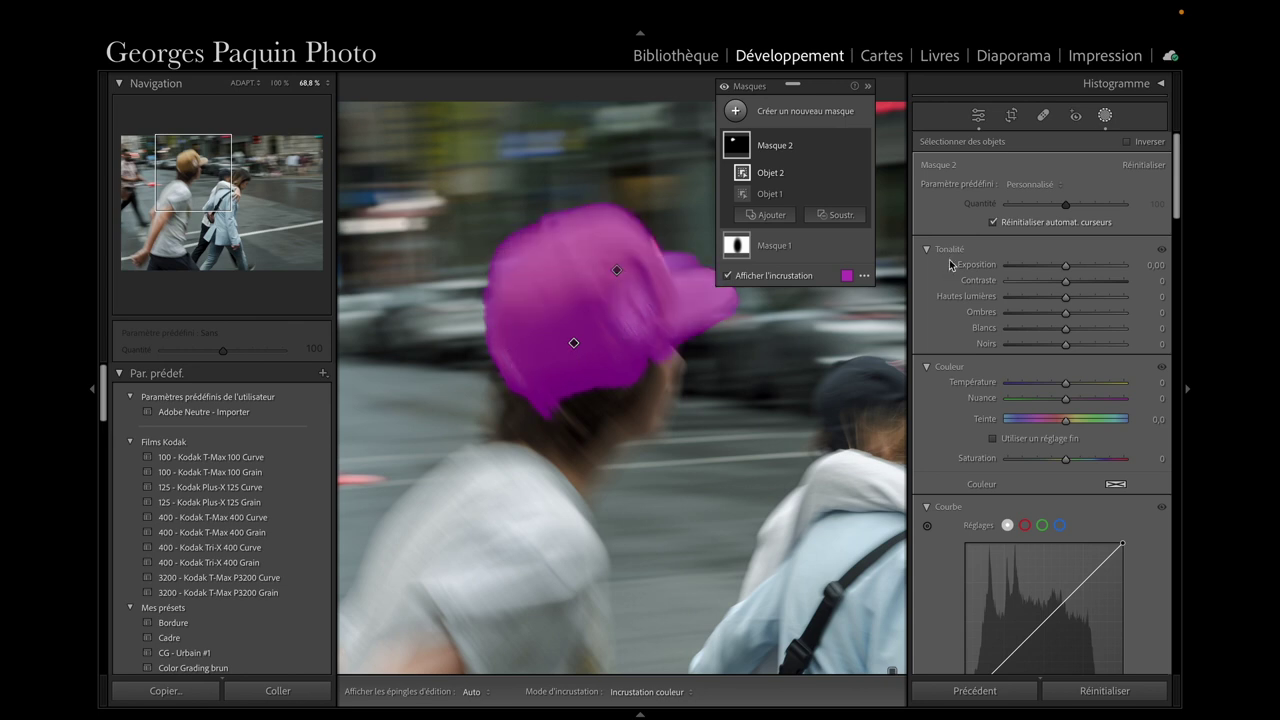
key("o")
scroll(950, 300, "down", 5)
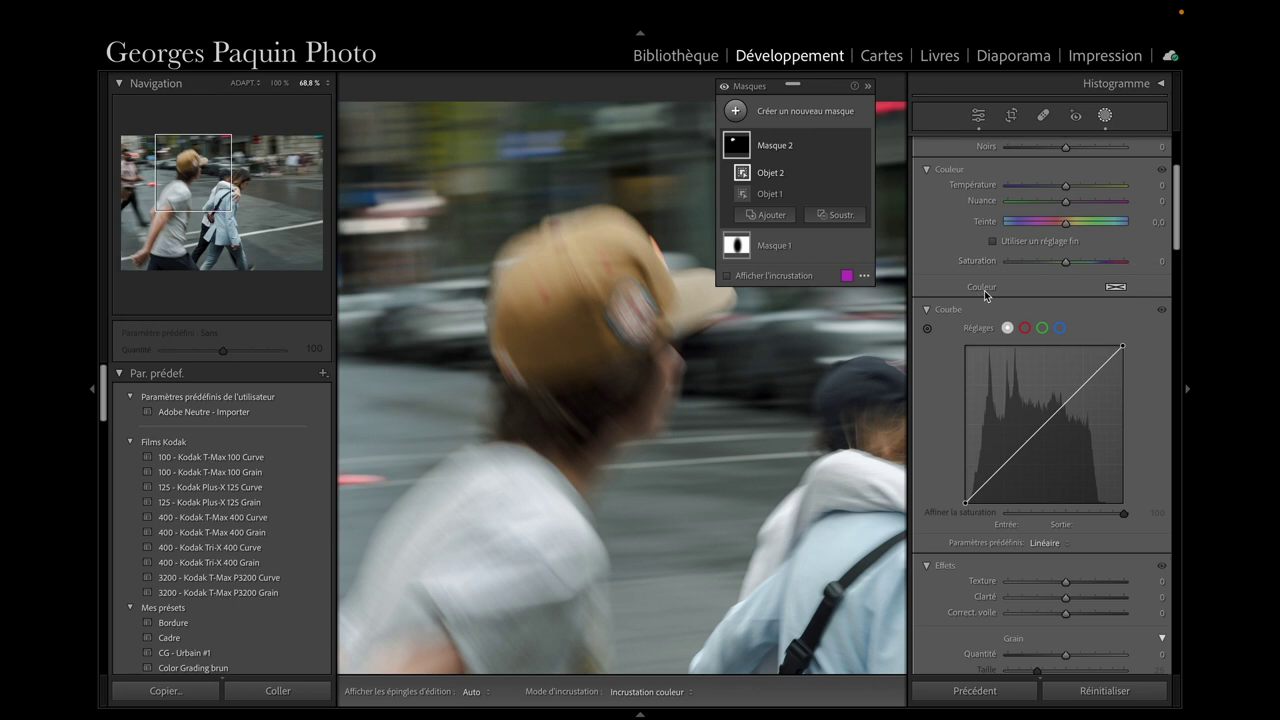
Step: Tint Masque 2's cap yellow (hue 57, saturation 67) and exit mask editing
left_click(1117, 293)
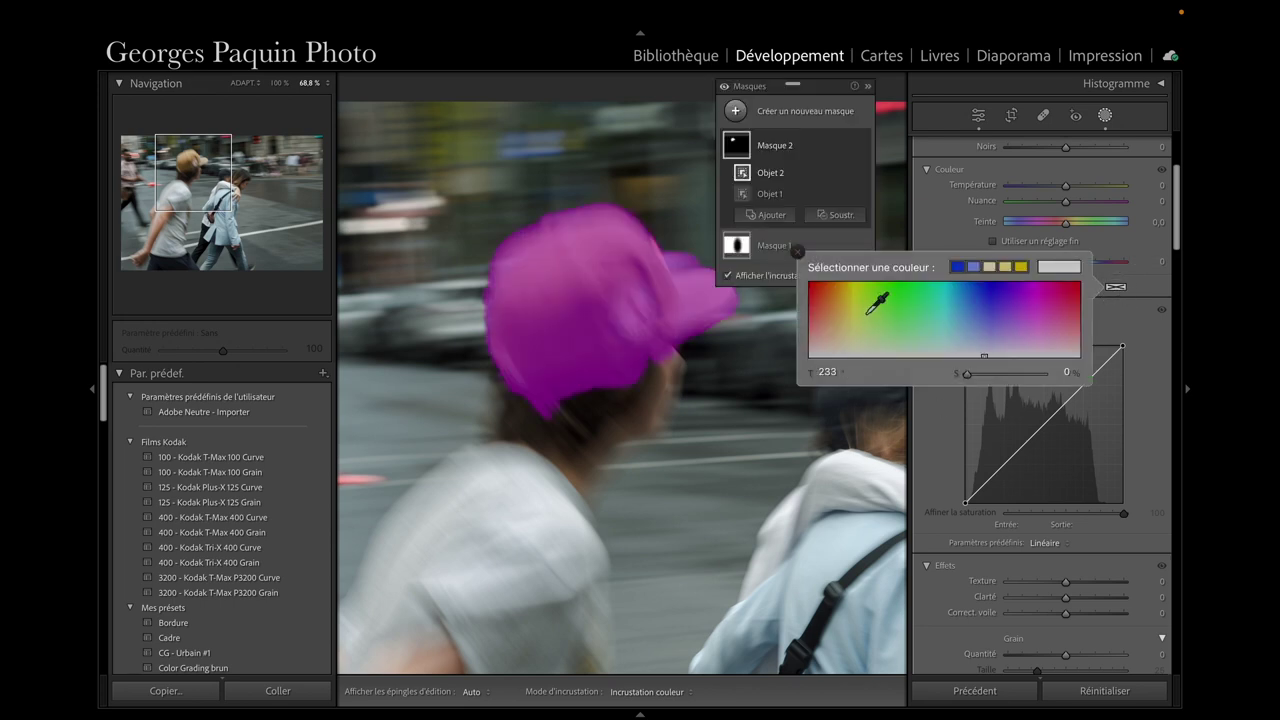
left_click(851, 317)
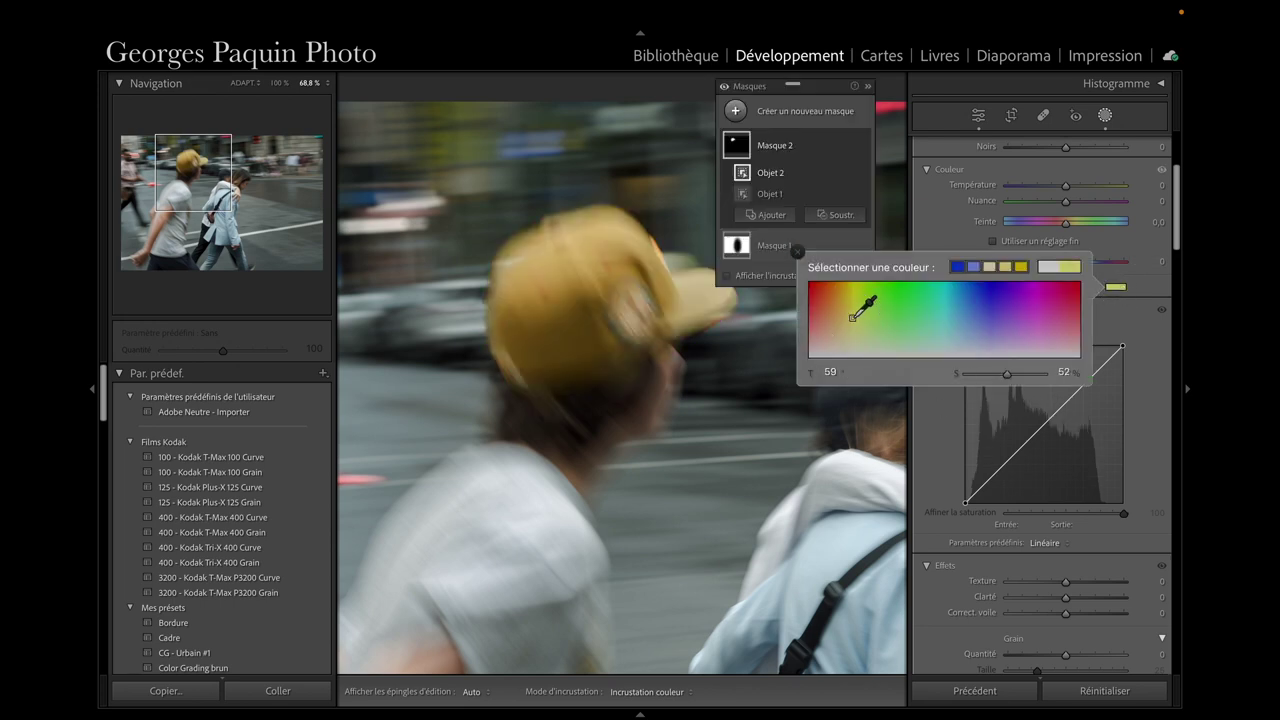
left_click(851, 305)
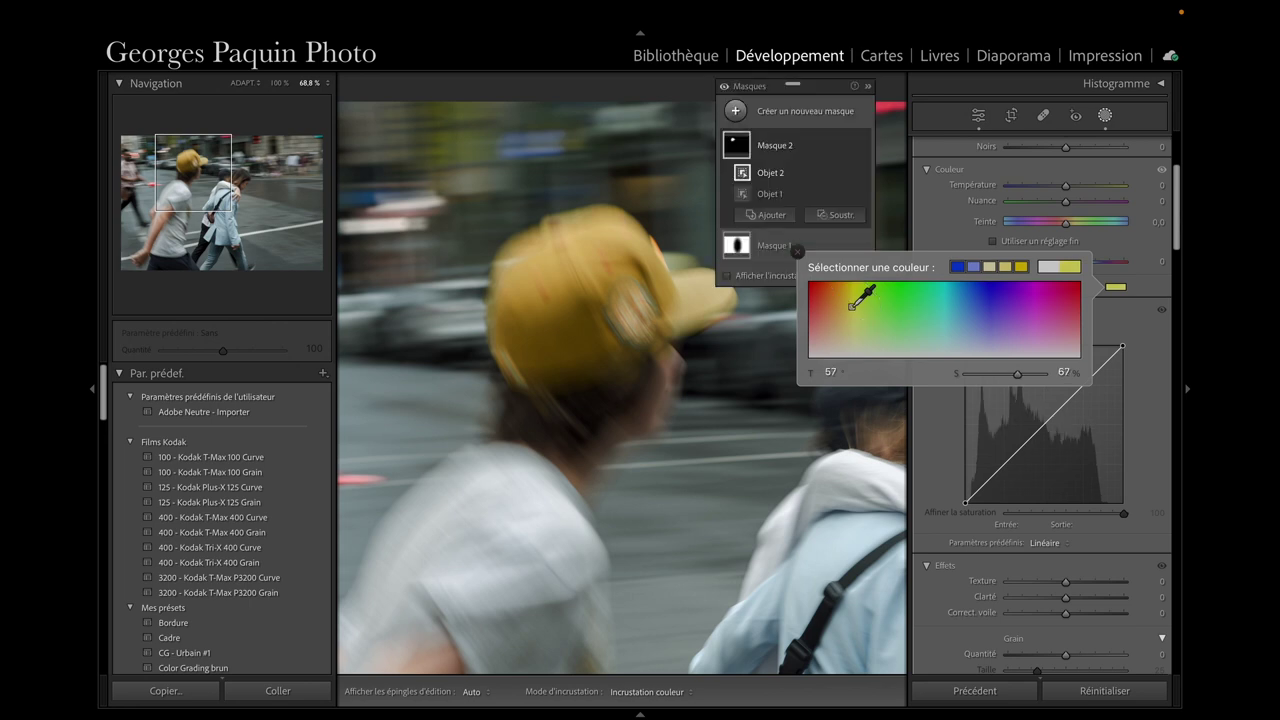
left_click(931, 229)
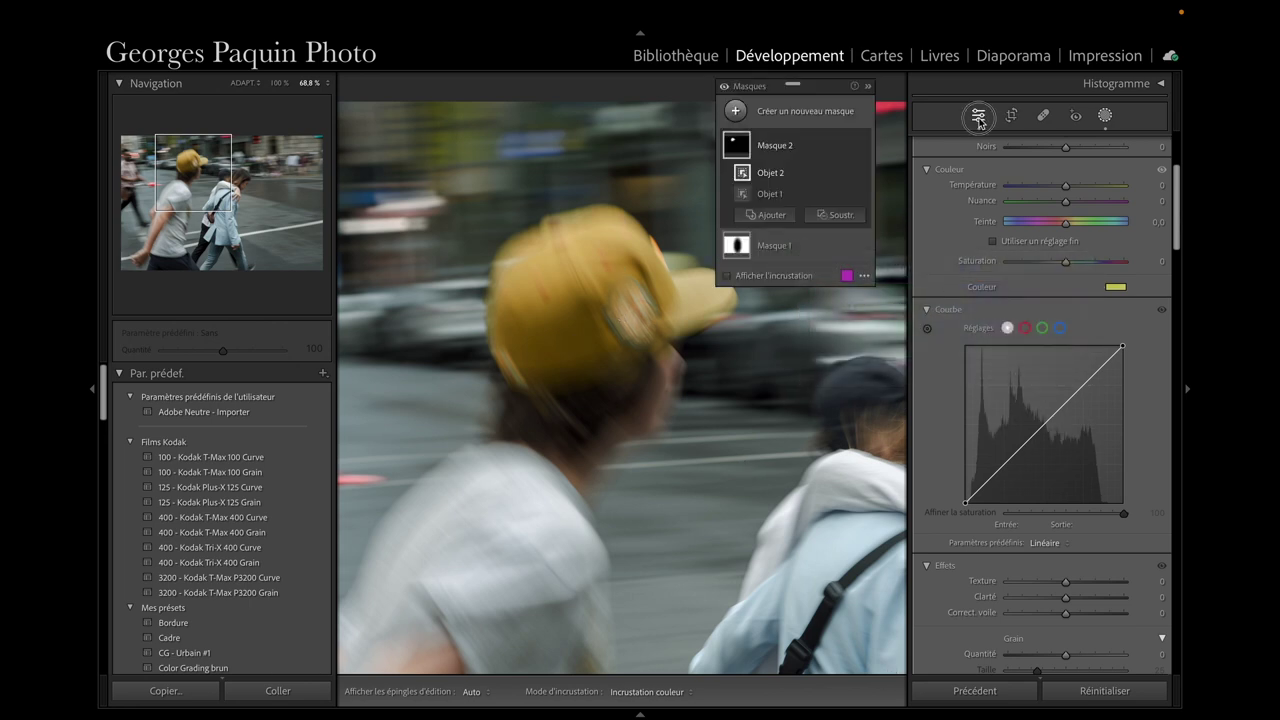
left_click(979, 117)
left_click(830, 372)
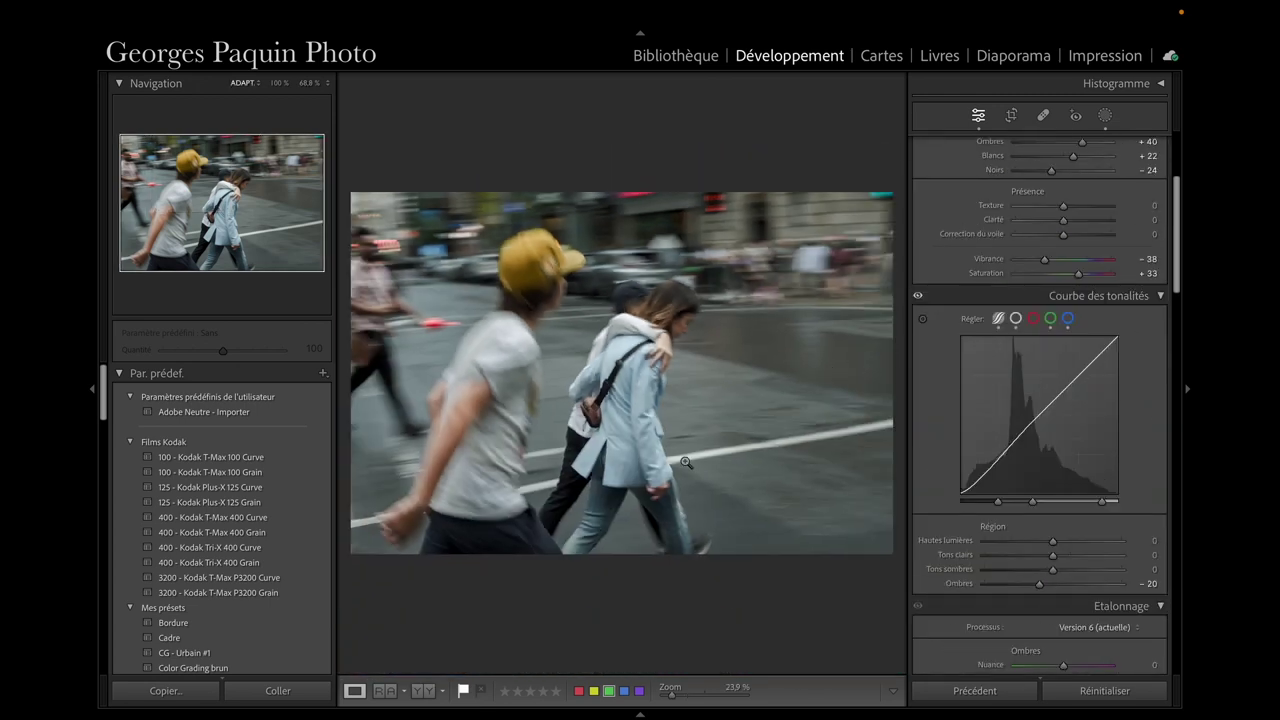
Step: Crop the pale-blue-jacket photo to 4x5 around the walkers and return to the Library grid
left_click(1012, 118)
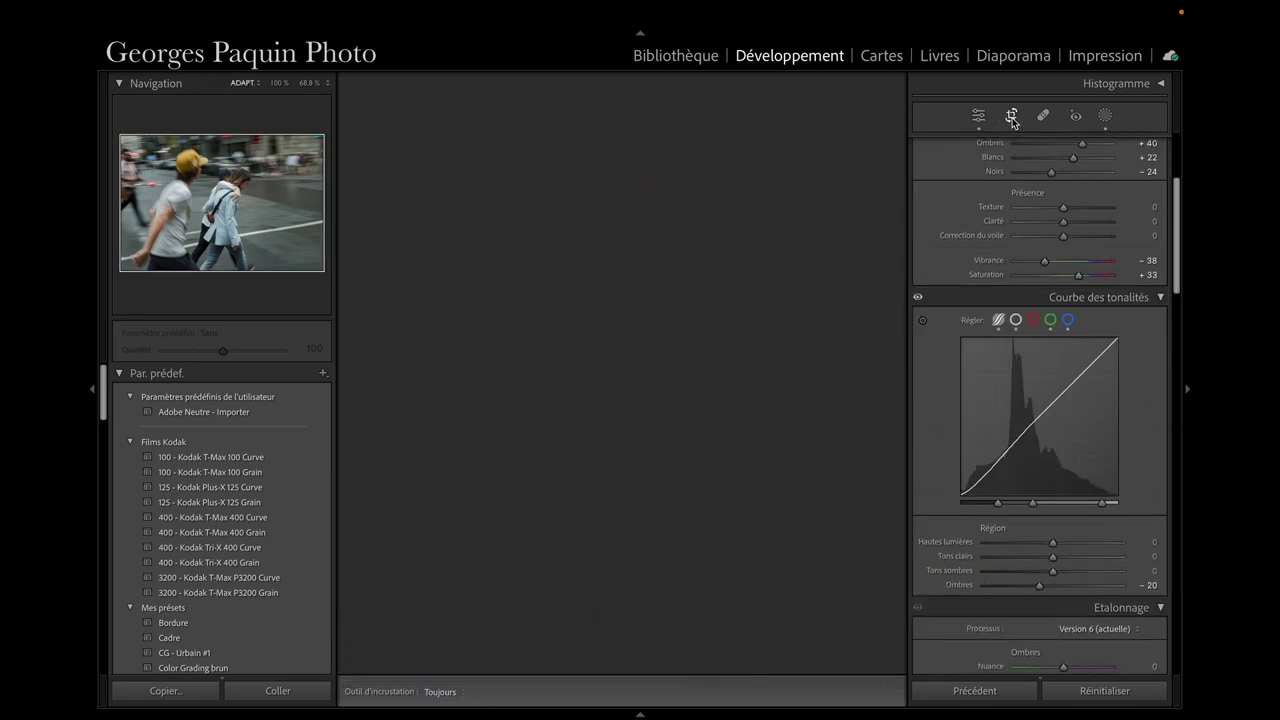
left_click(1104, 170)
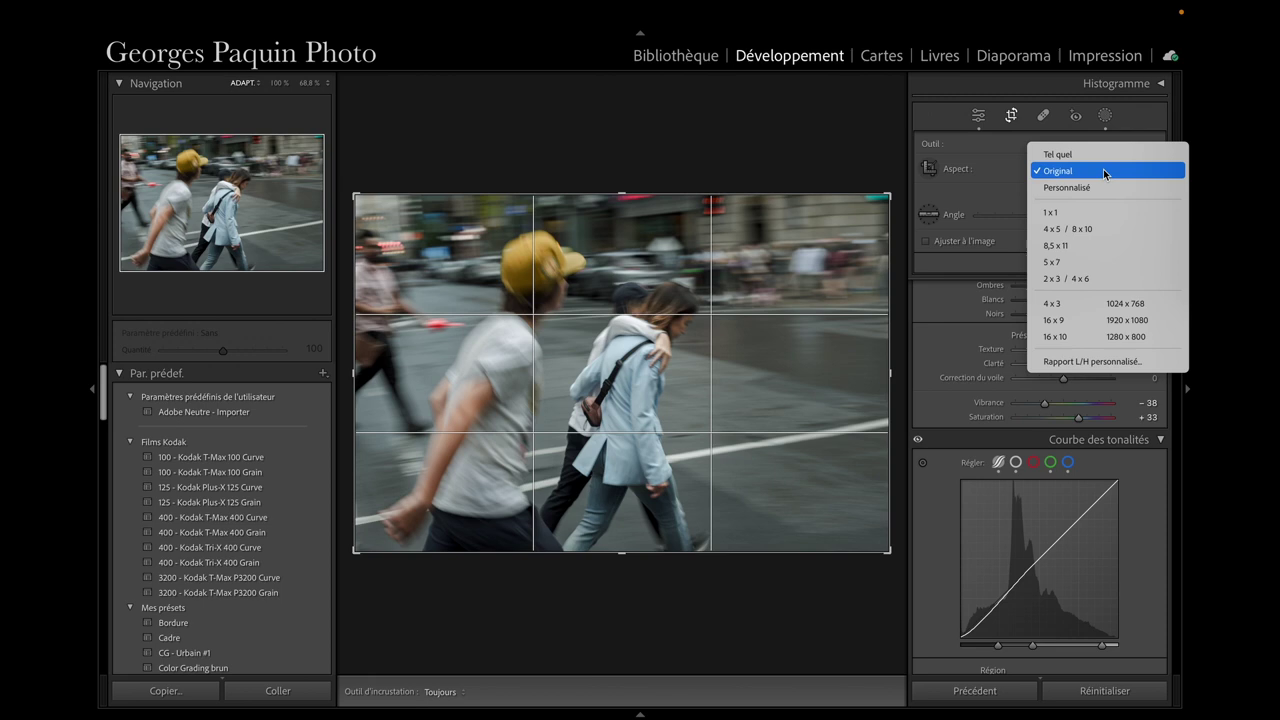
left_click(1052, 228)
left_click_drag(684, 300, 714, 307)
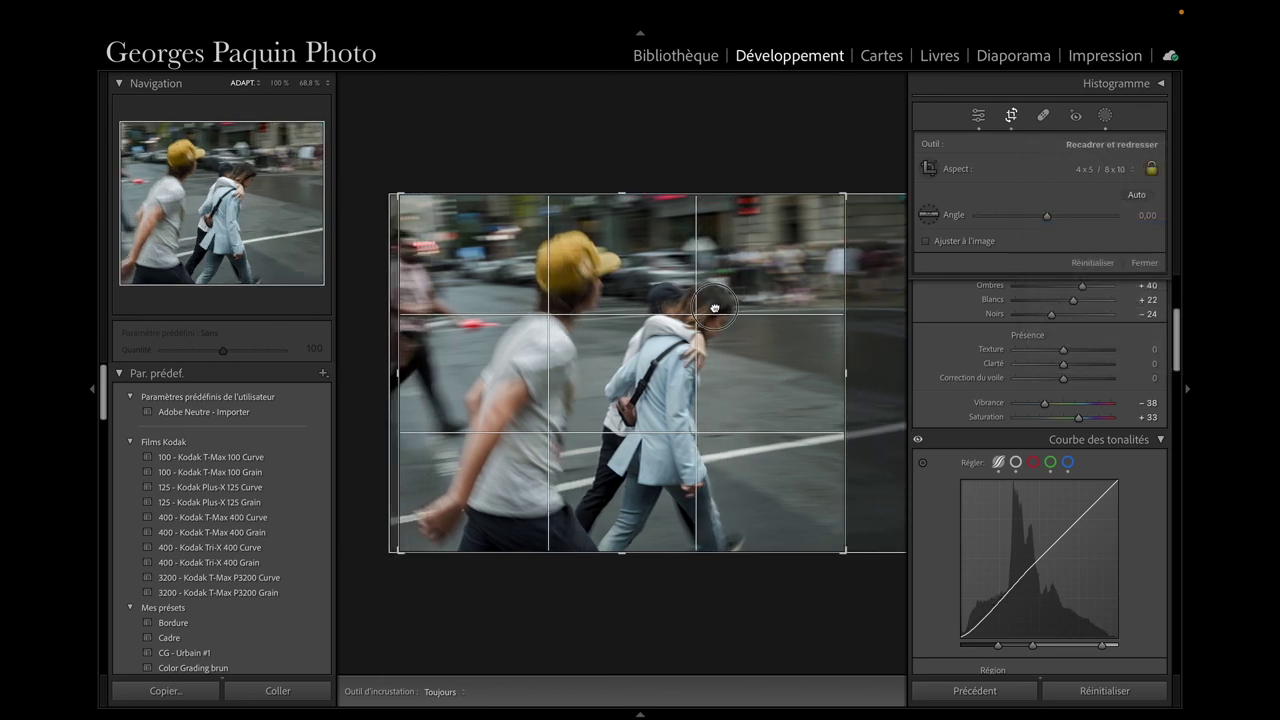
left_click(1145, 262)
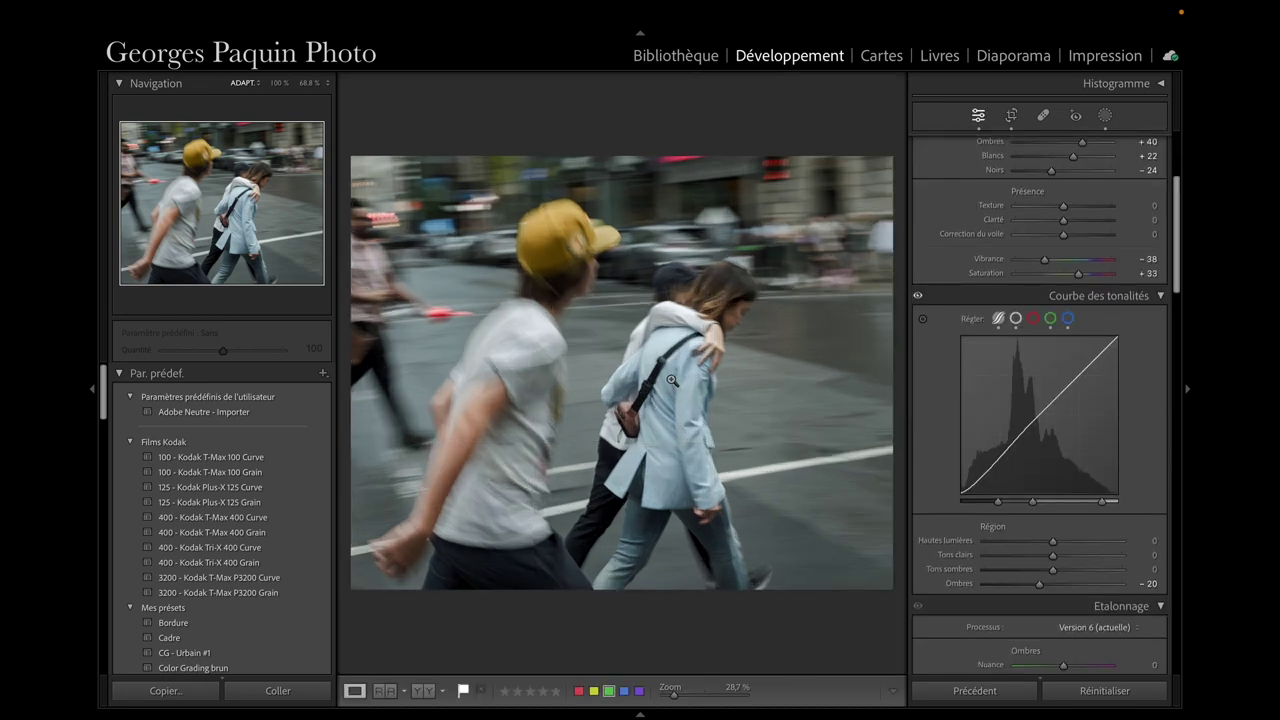
key("g")
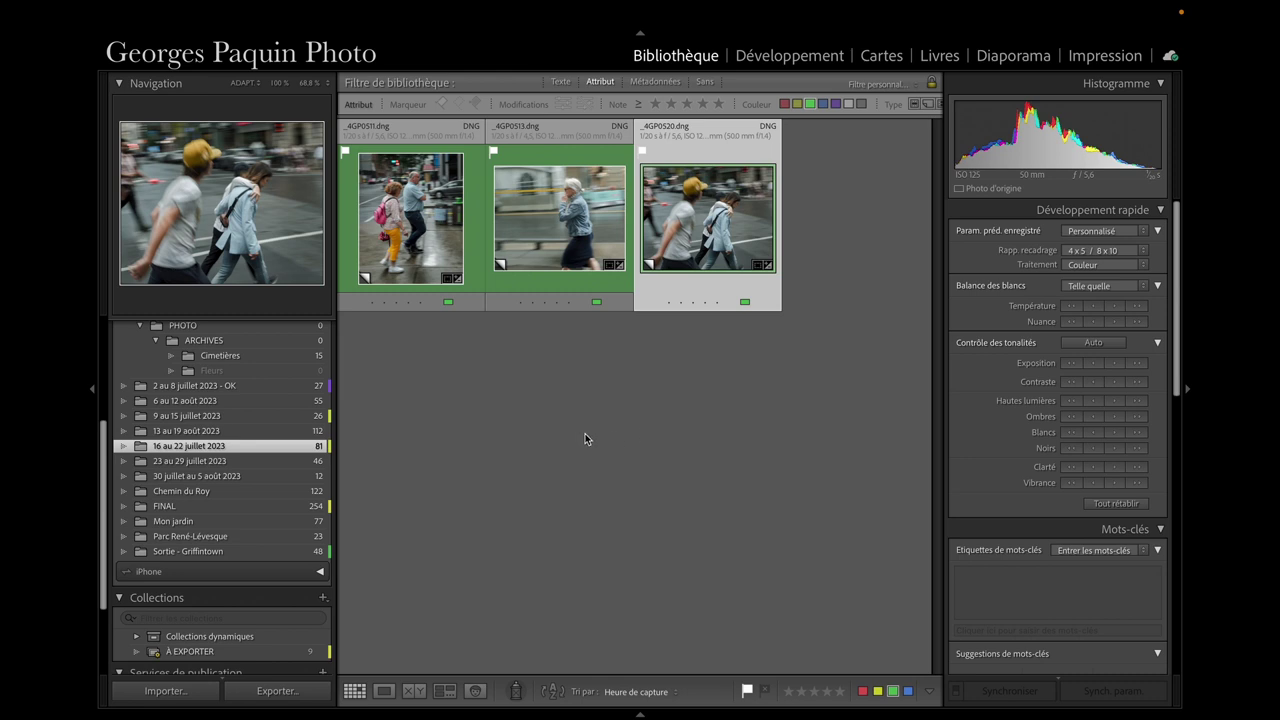
Step: Select all three street photos and show them together in Survey view
mouse_move(707, 217)
key("ctrl+a")
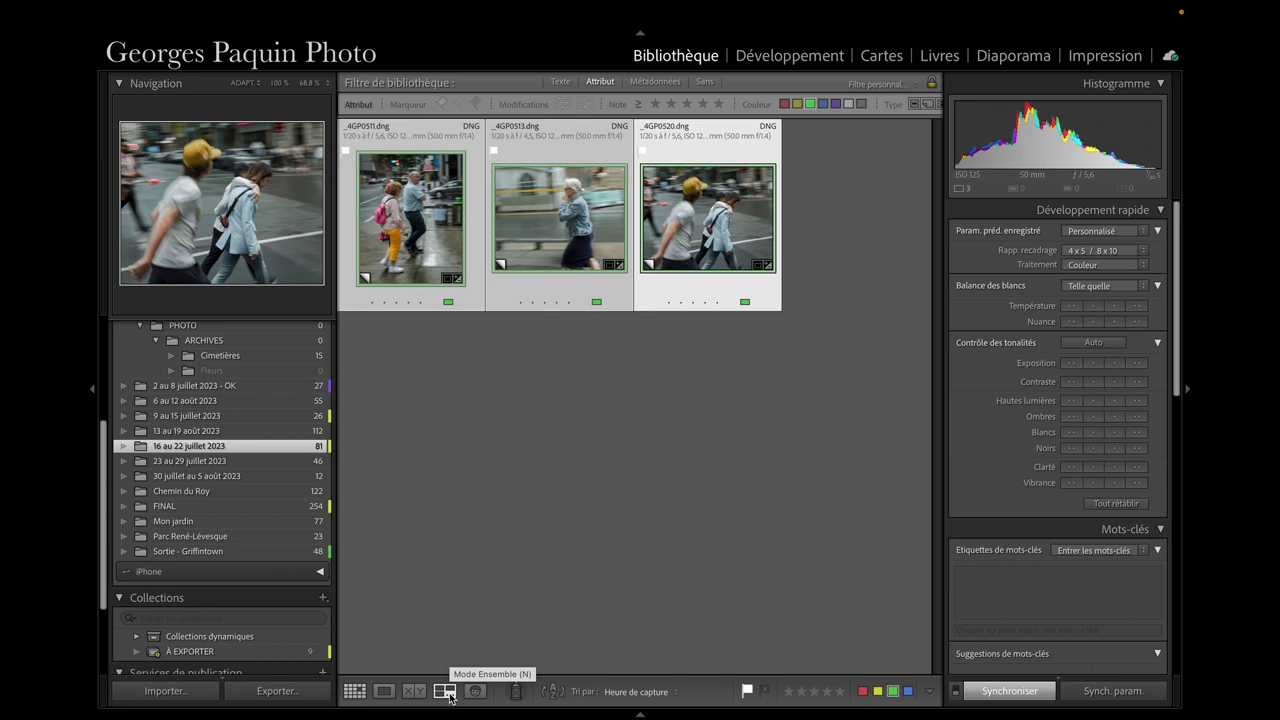
left_click(445, 691)
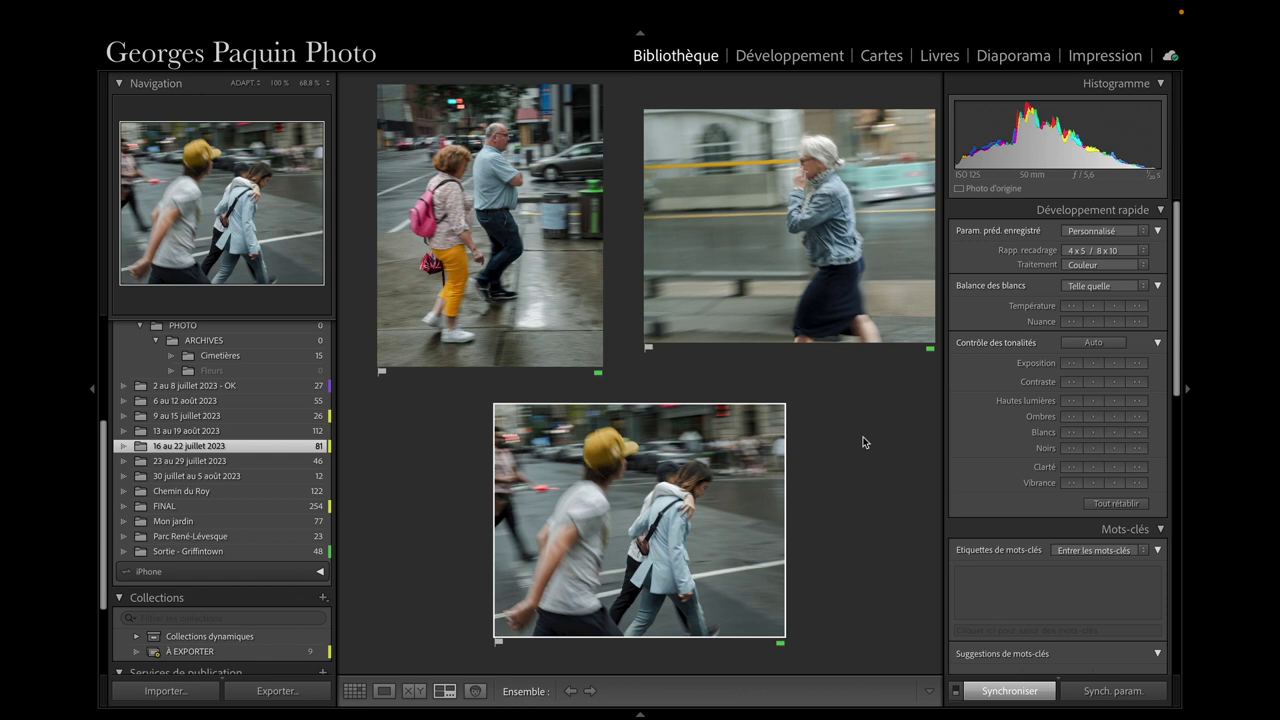
Step: Collapse the side panels and switch Survey view to full-screen viewing
key("Tab")
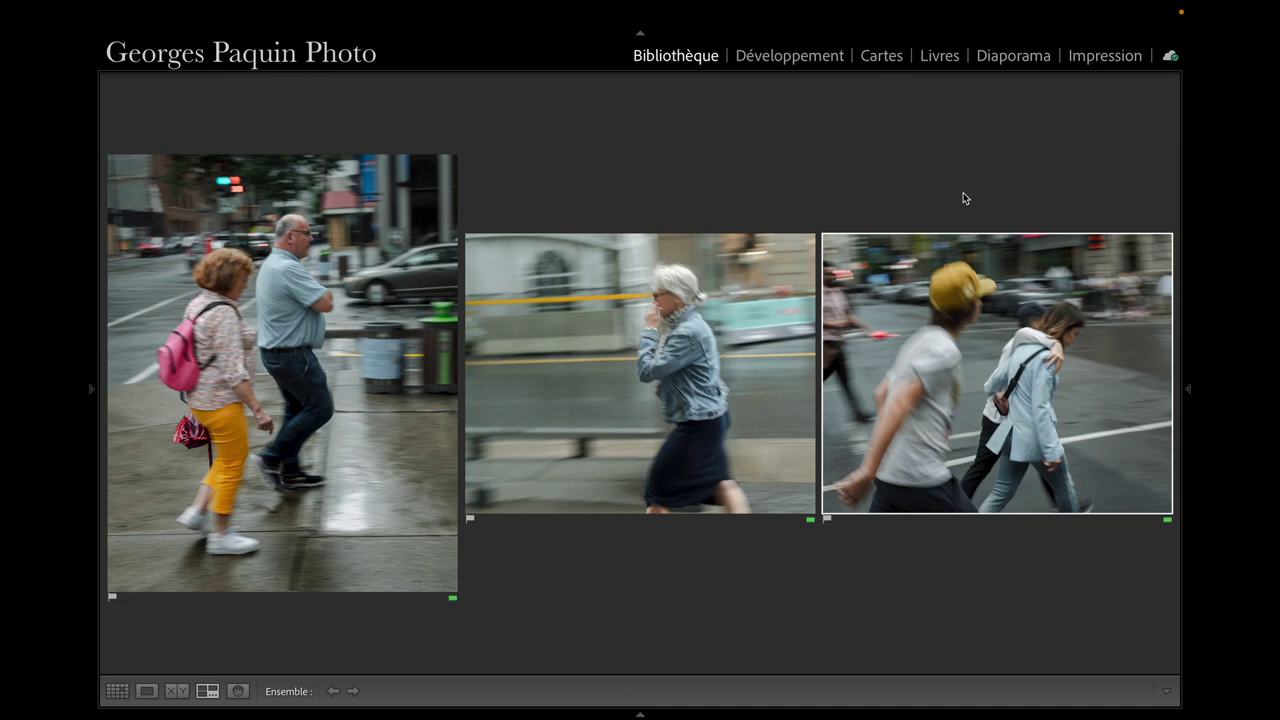
key("ctrl+Return")
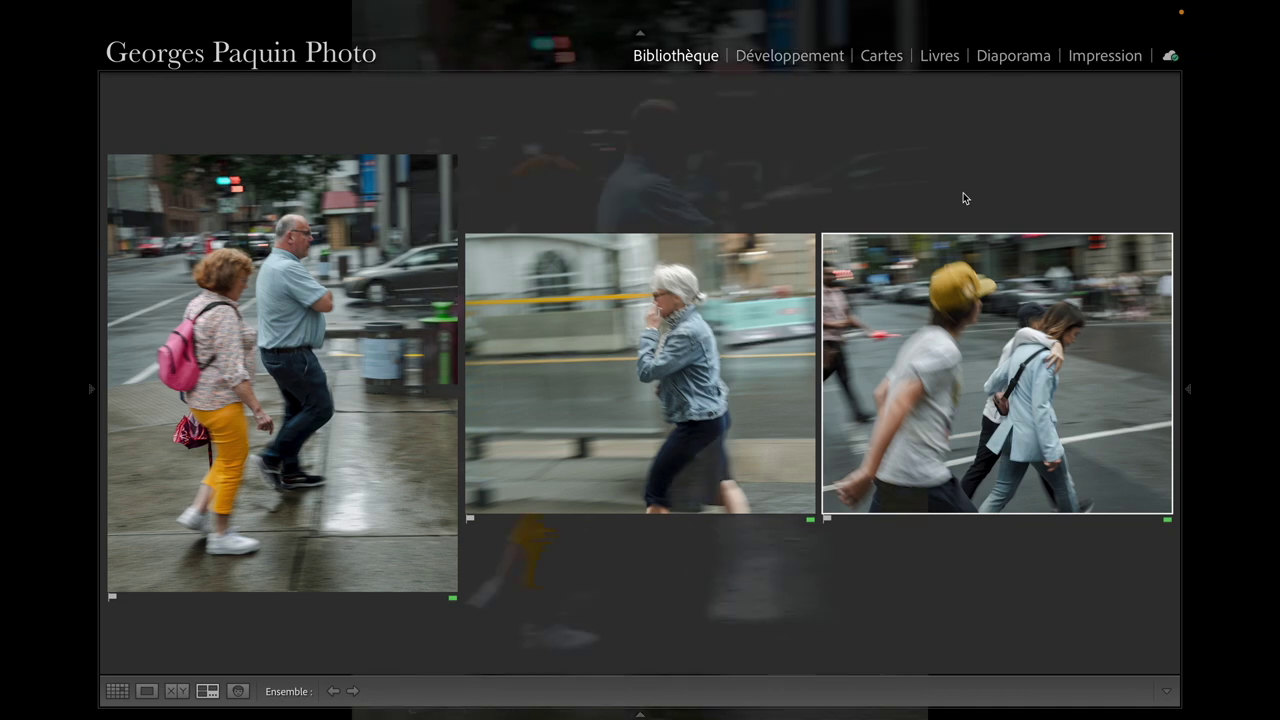